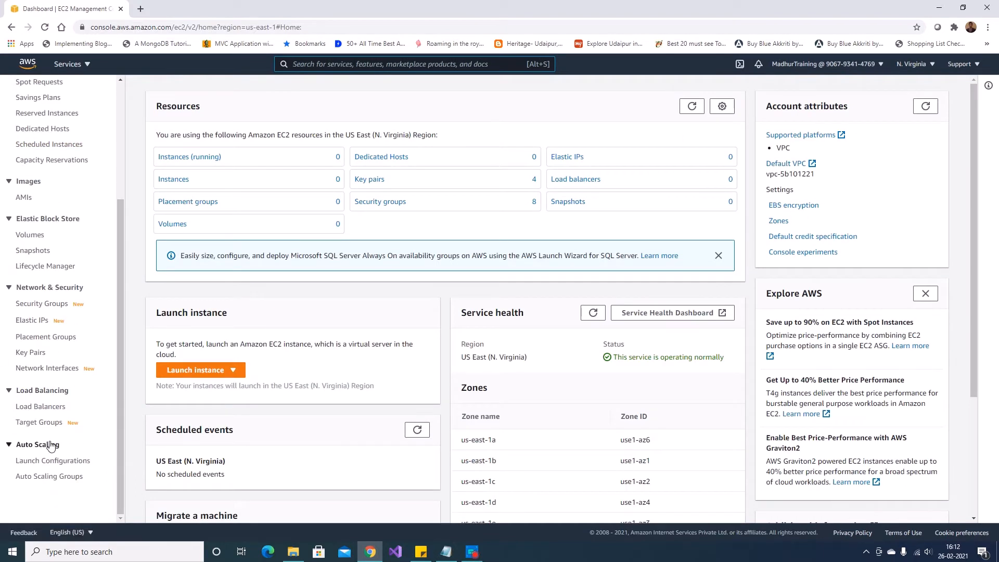
# Start creating a new Auto Scaling group and name it MyASGDemo.
pyautogui.click(48, 480)
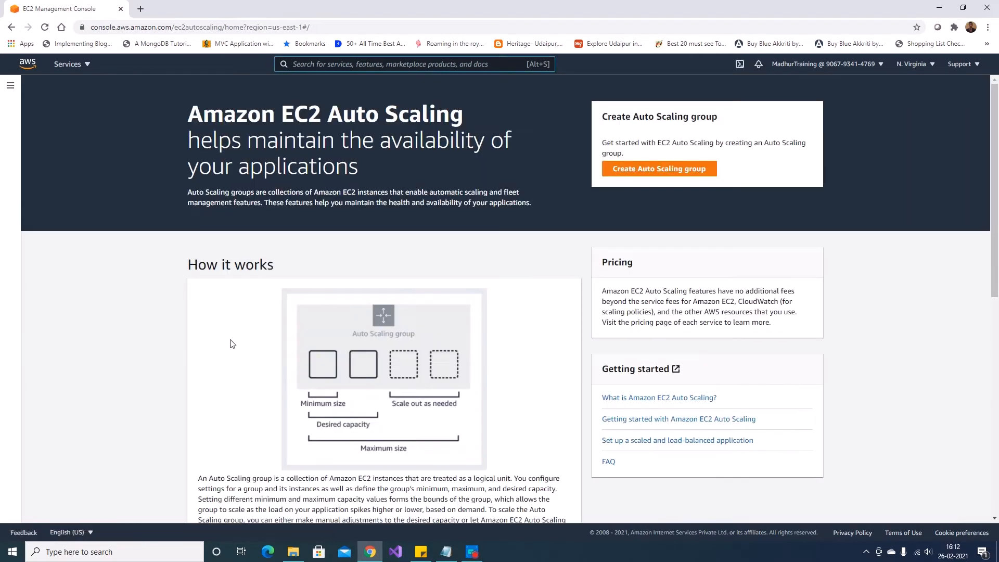
pyautogui.click(656, 169)
pyautogui.click(257, 240)
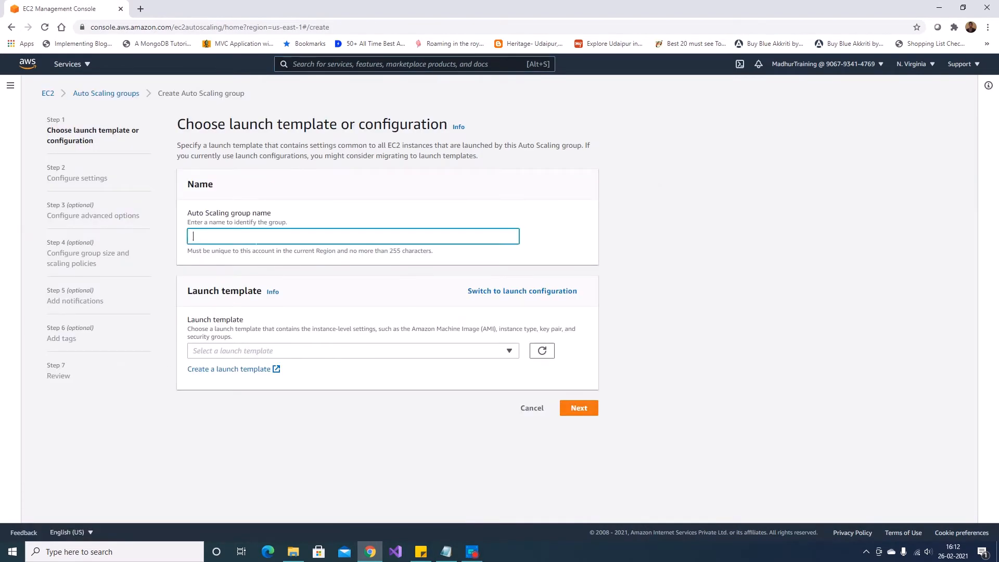
pyautogui.write('MyASGDemo')
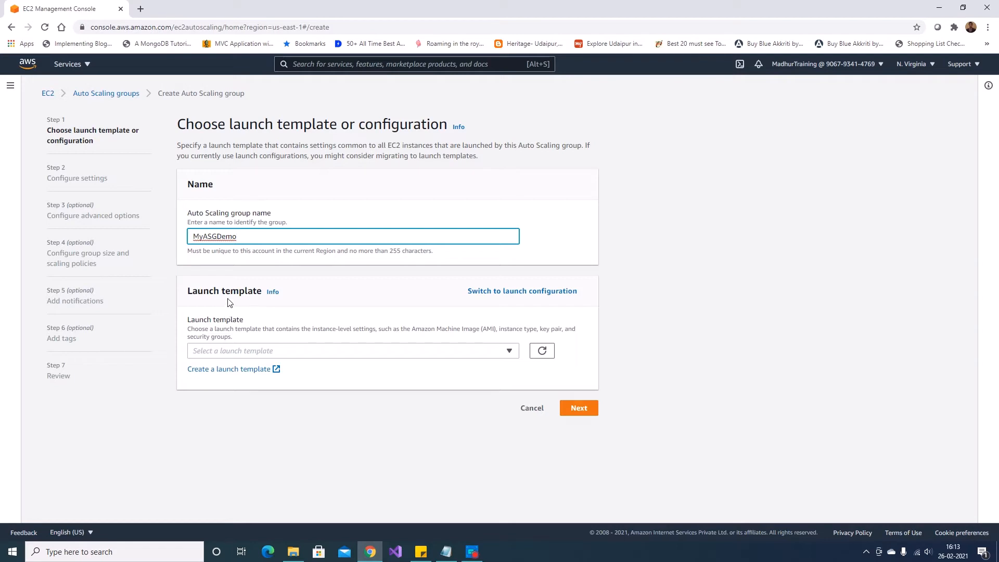
# Start a new launch template from the Auto Scaling group setup and name it MyDemoTemplate.
pyautogui.click(267, 351)
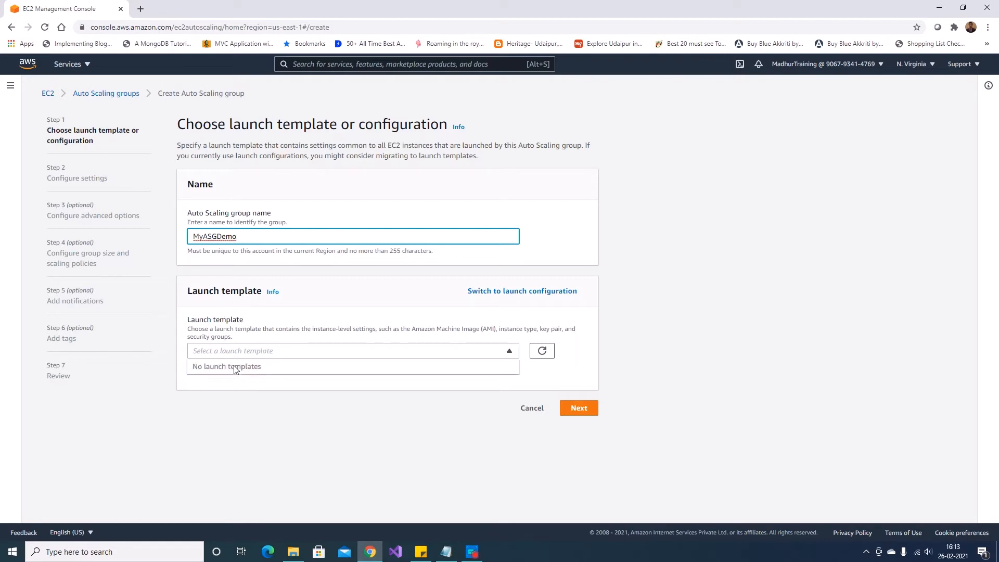
pyautogui.click(233, 411)
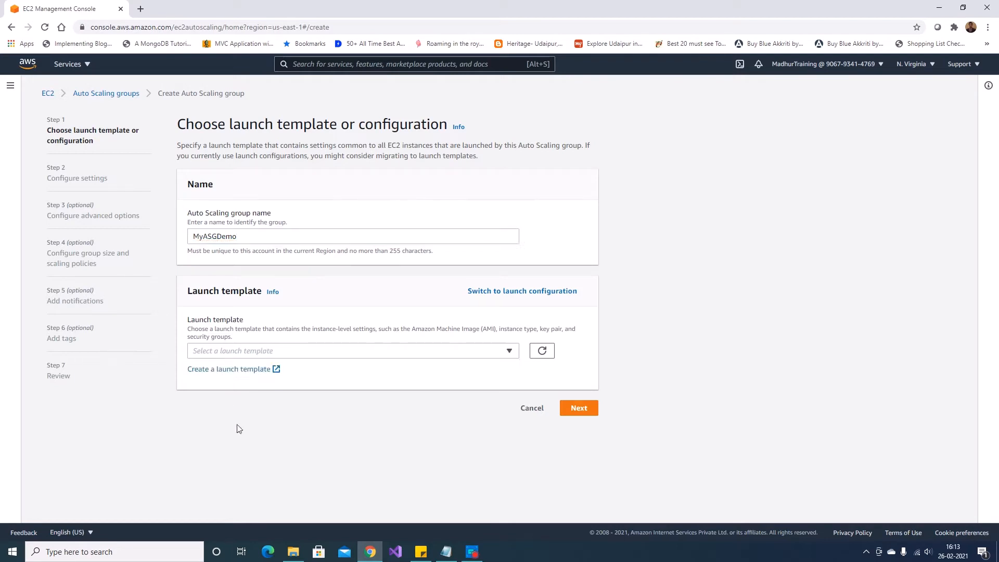
pyautogui.click(233, 370)
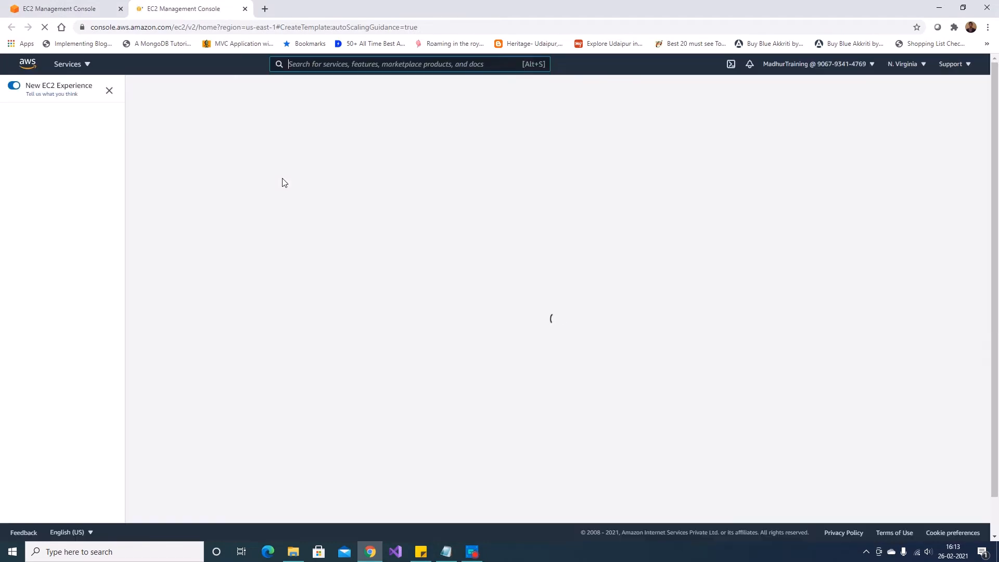
pyautogui.write('MyDemo')
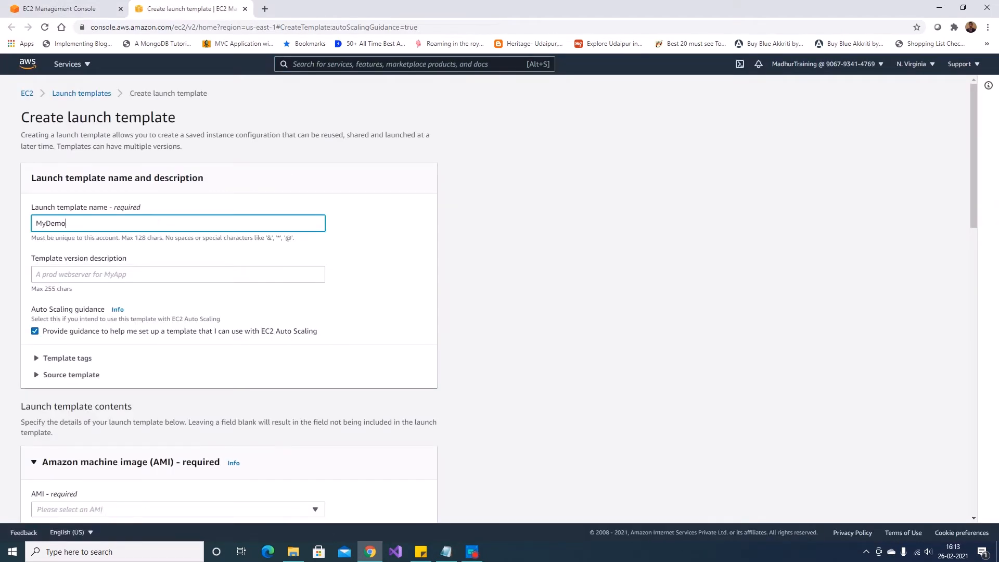
pyautogui.write('Template')
# Set the template's AMI to Amazon Linux 2 AMI (HVM), SSD Volume Type, 64-bit (x86), and its instance type to t2.micro.
pyautogui.scroll(-4, 229, 299)
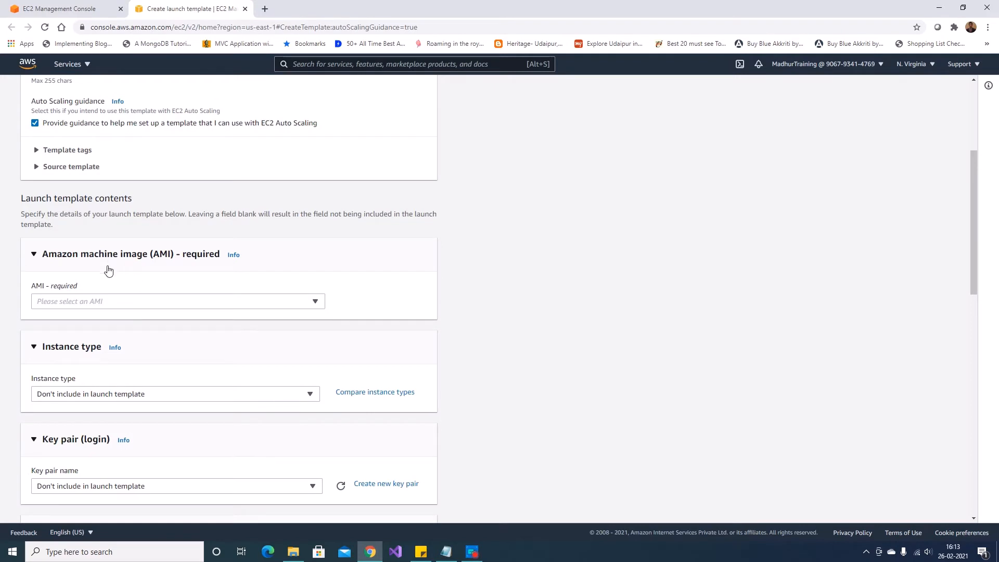
pyautogui.click(162, 302)
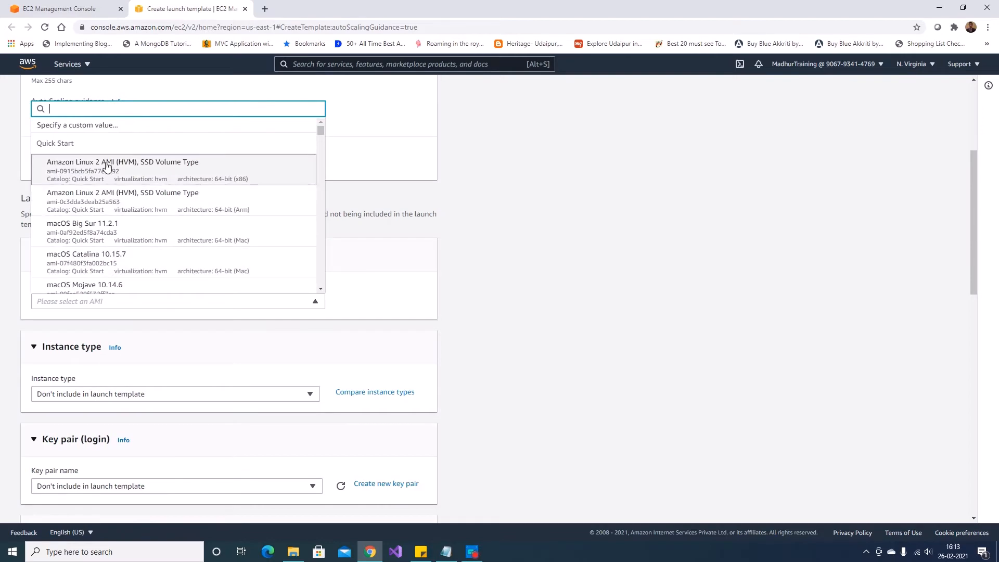
pyautogui.click(107, 166)
pyautogui.scroll(-1, 403, 280)
pyautogui.scroll(-2, 404, 280)
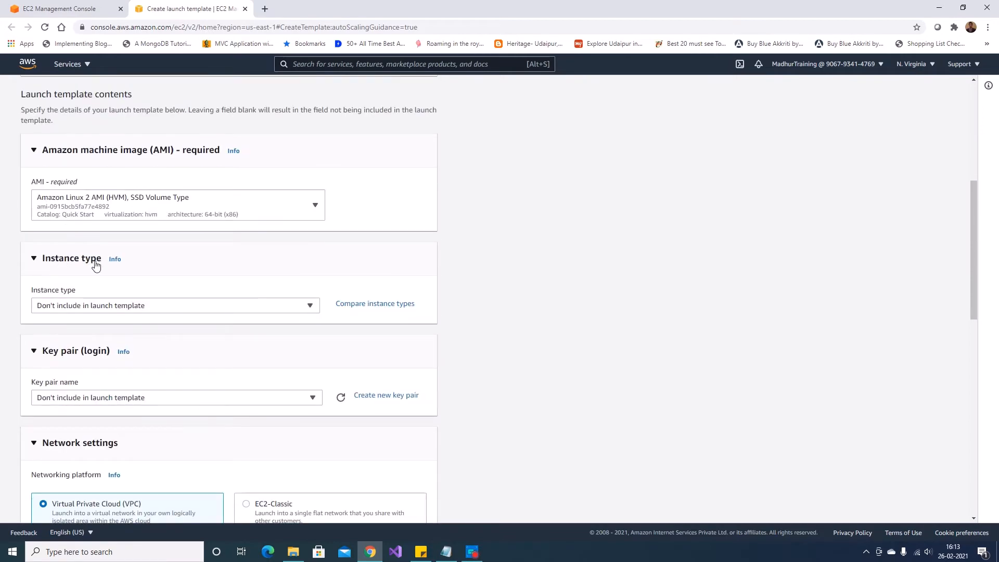
pyautogui.click(176, 308)
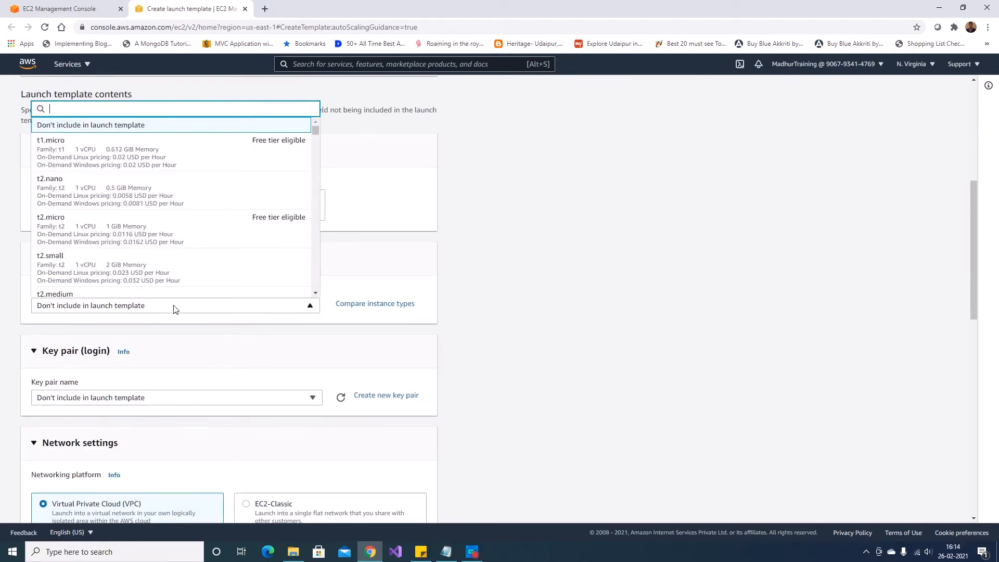
pyautogui.click(113, 241)
# Assign the existing key pair MyTrainingKeyPair to the launch template.
pyautogui.scroll(-3, 553, 303)
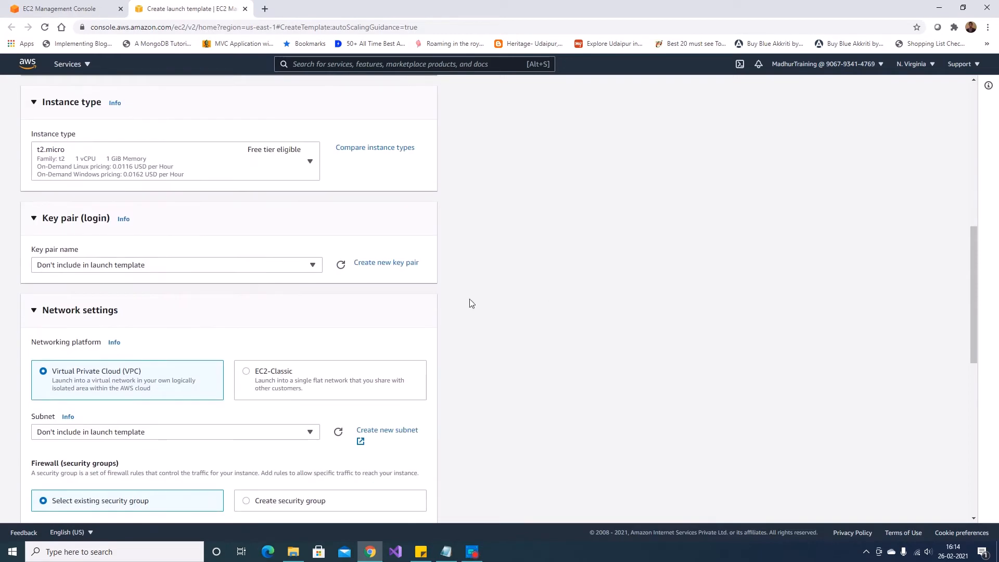
pyautogui.click(135, 267)
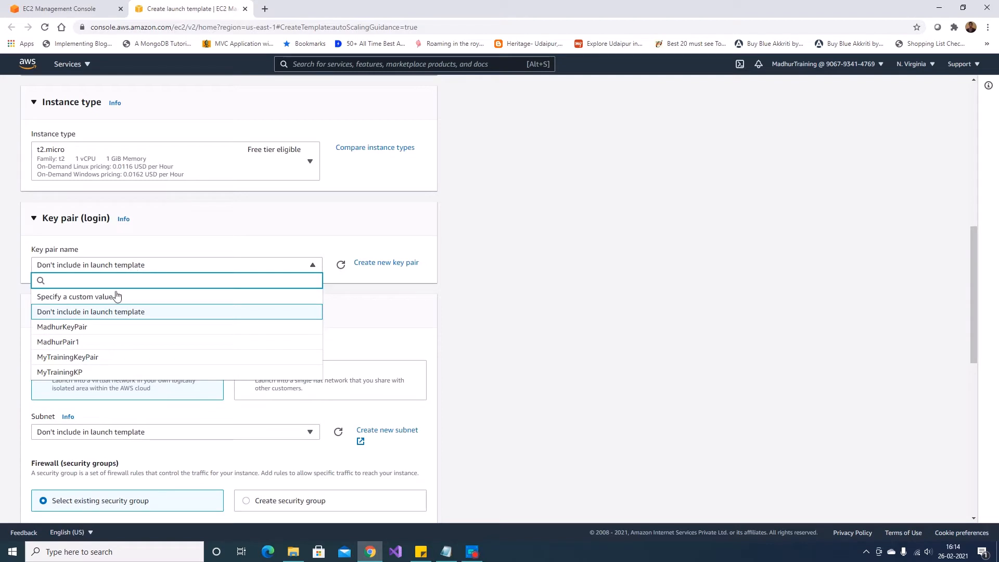
pyautogui.click(72, 360)
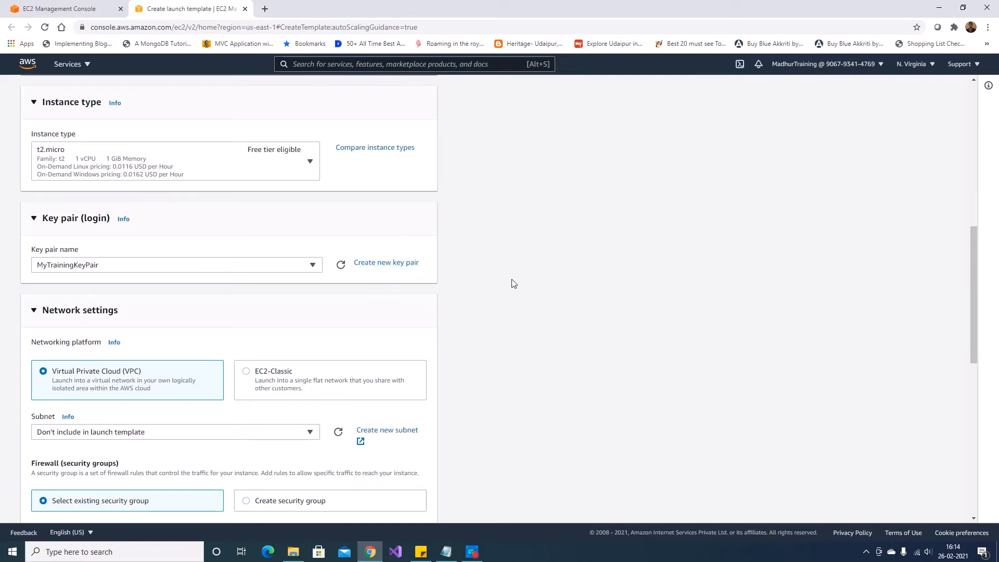
# Set the template's subnet to subnet-7e649721 in us-east-1a and add the existing security group MyLinuxSG.
pyautogui.scroll(-3, 515, 282)
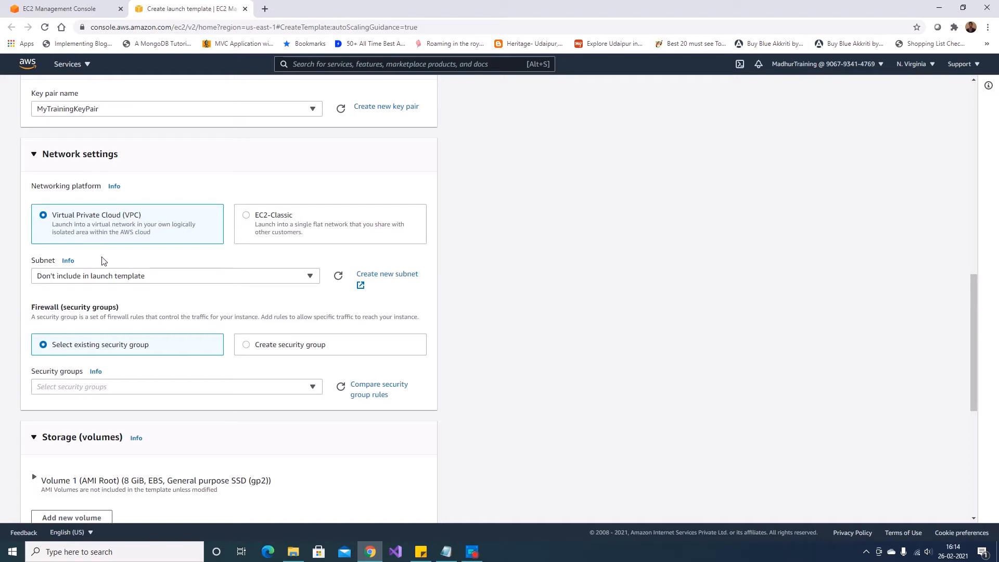
pyautogui.click(180, 276)
pyautogui.scroll(-5, 222, 366)
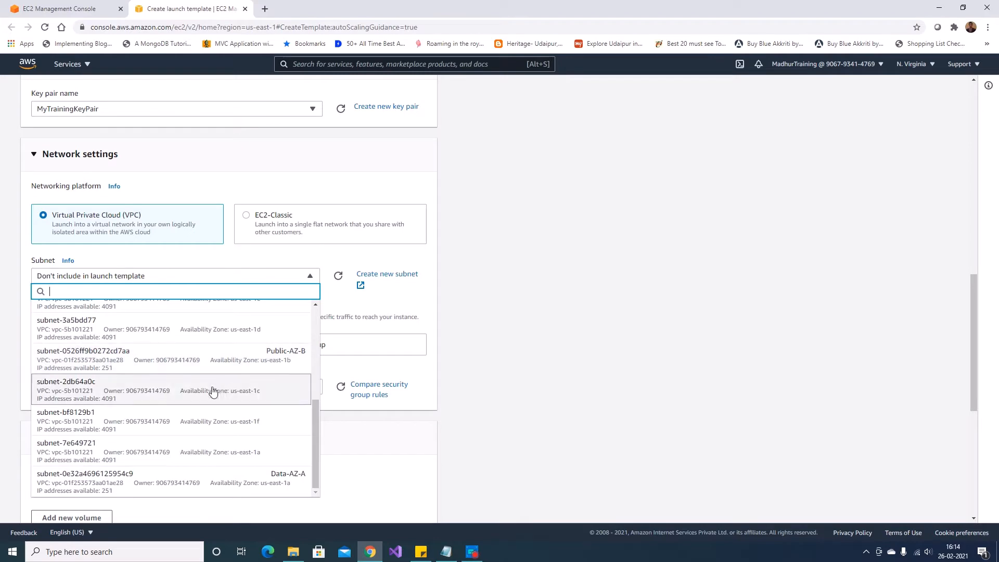
pyautogui.click(117, 452)
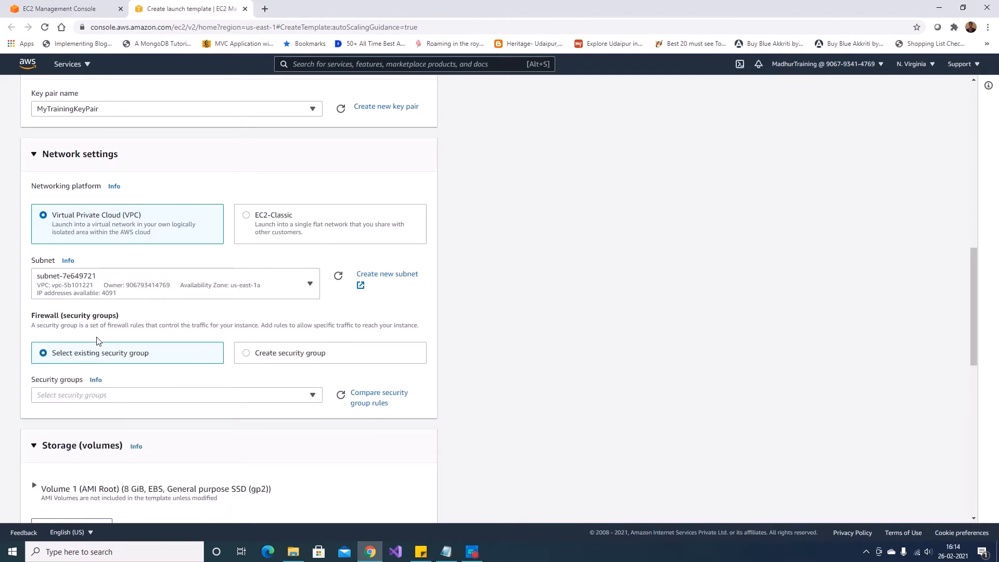
pyautogui.scroll(-3, 99, 343)
pyautogui.click(133, 241)
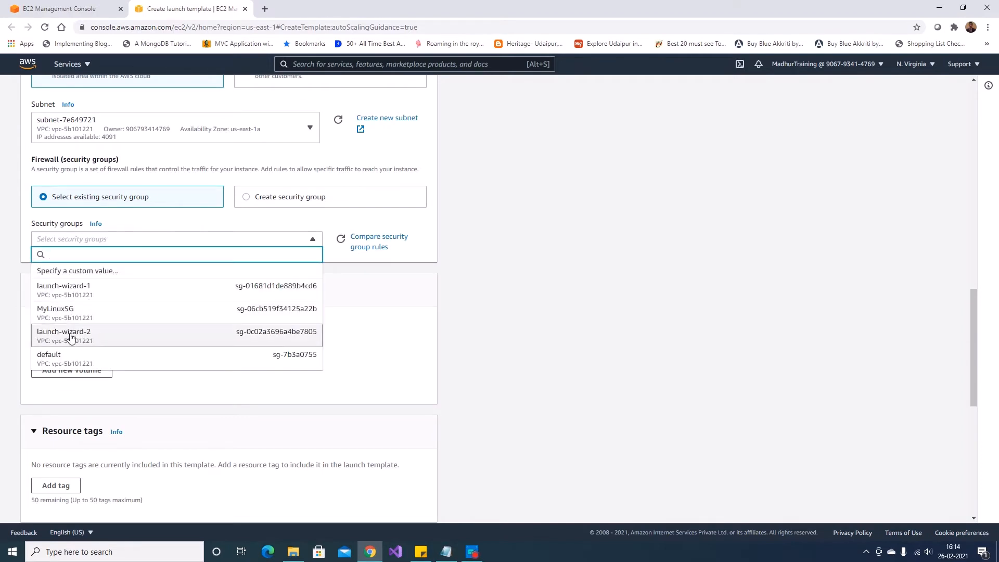
pyautogui.click(83, 316)
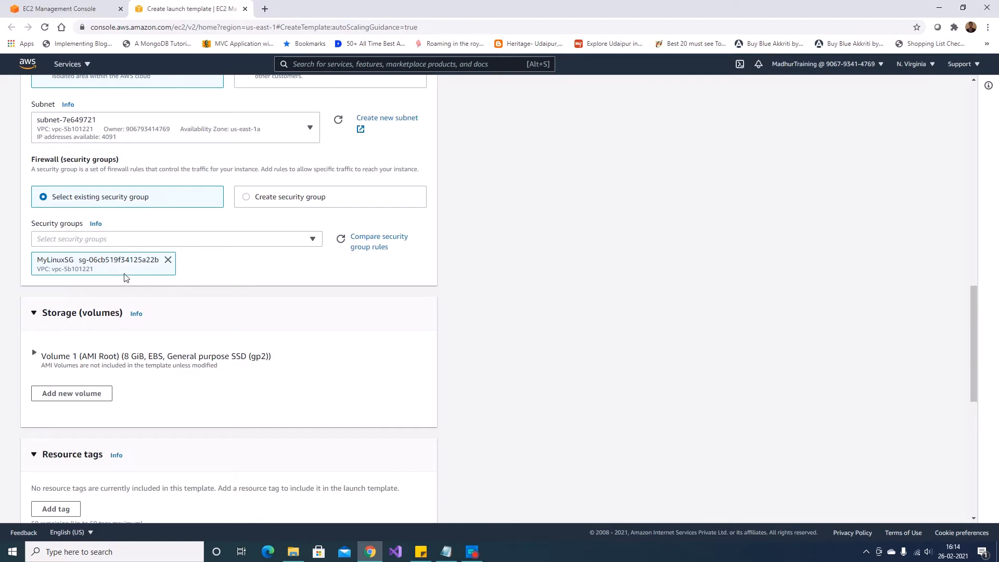
# Examine the launch template's storage, resource tags, network interface and advanced details settings.
pyautogui.scroll(-1, 464, 250)
pyautogui.scroll(-1, 463, 250)
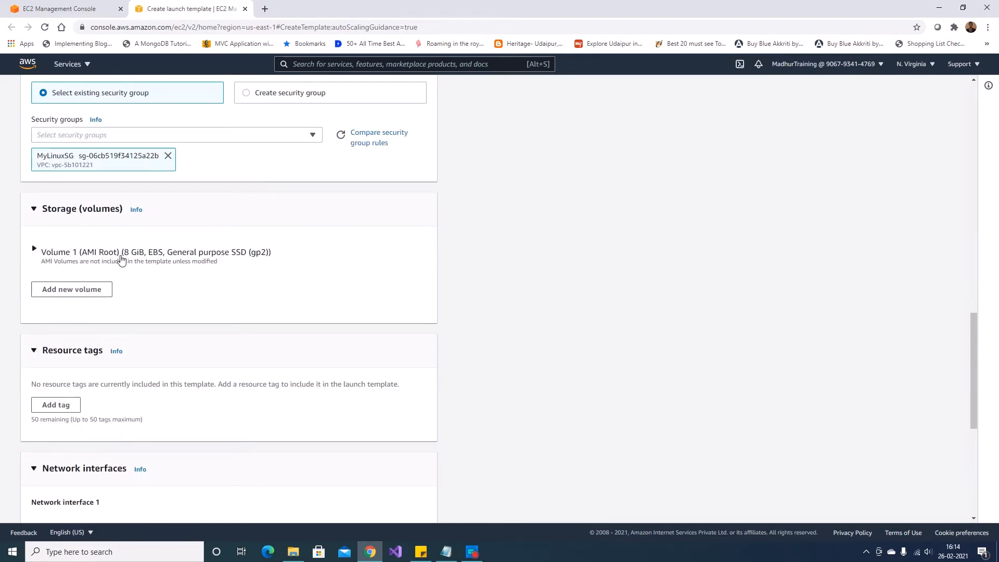
pyautogui.scroll(-3, 476, 245)
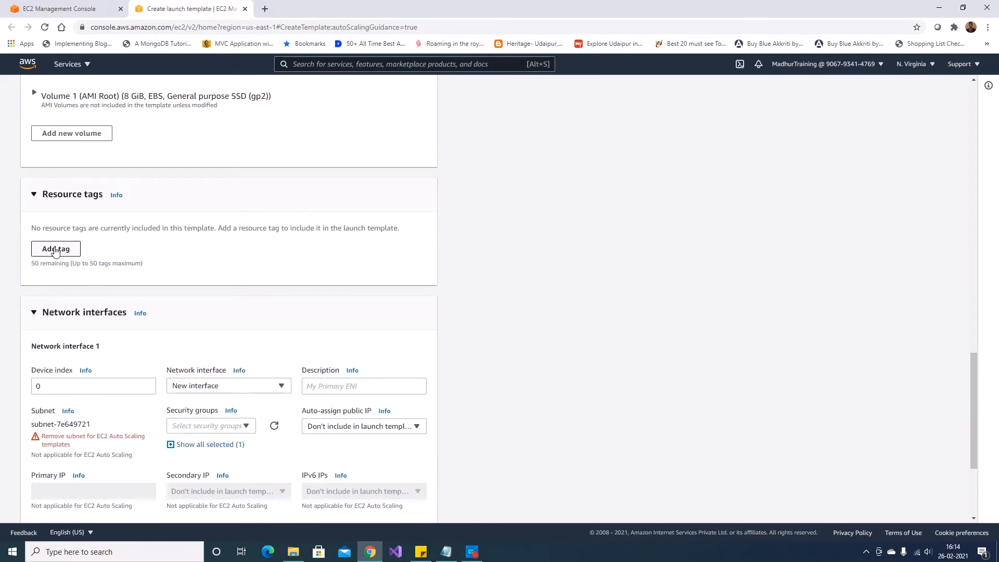
pyautogui.scroll(-3, 57, 259)
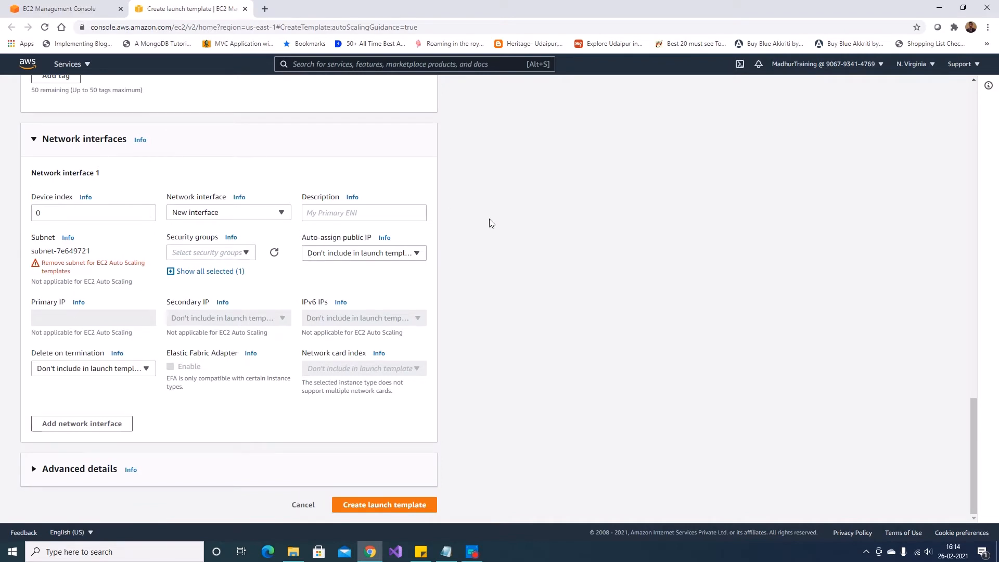
pyautogui.click(57, 472)
pyautogui.scroll(-4, 409, 291)
pyautogui.scroll(-4, 380, 290)
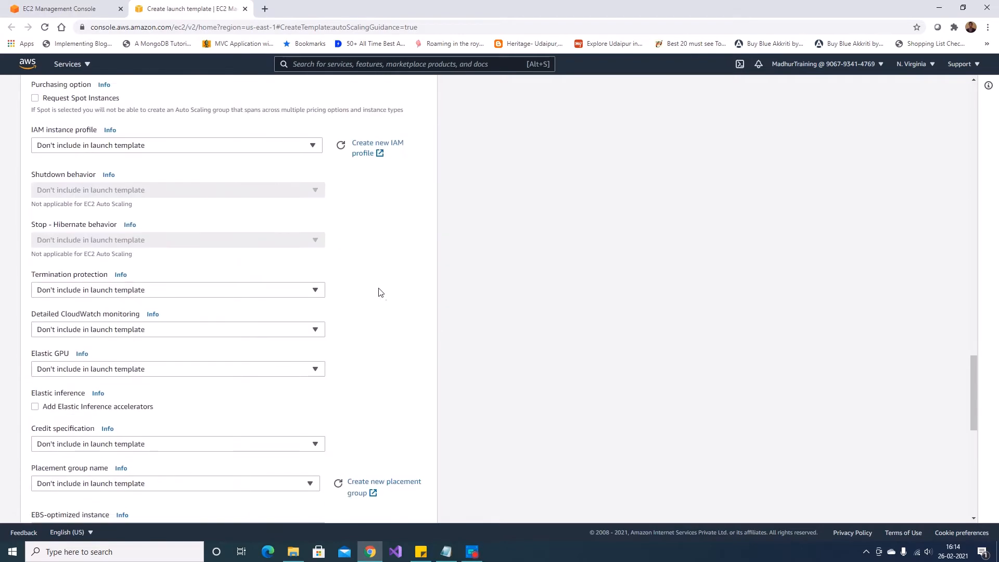
pyautogui.scroll(1, 380, 290)
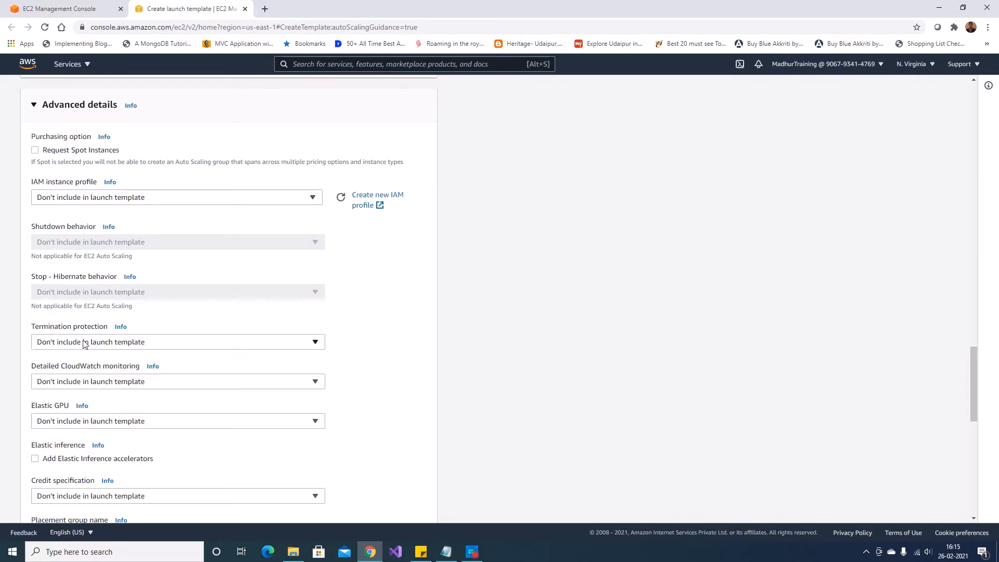
pyautogui.scroll(-2, 84, 343)
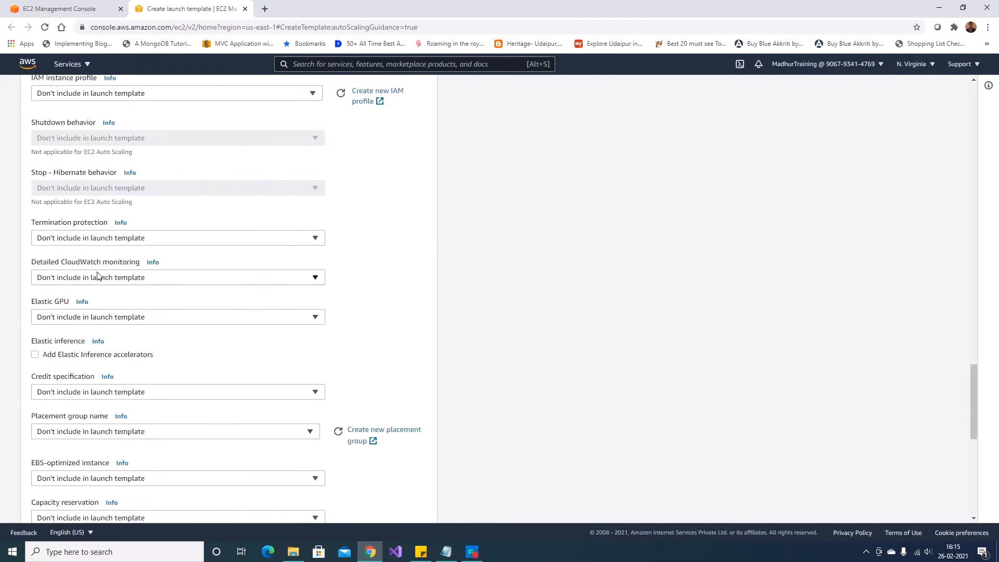
pyautogui.scroll(-4, 97, 276)
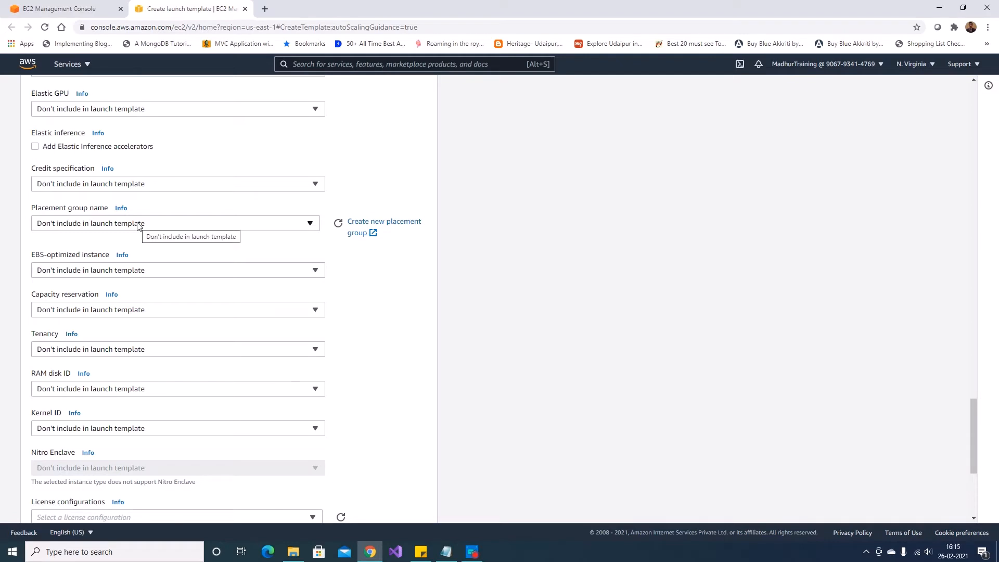
pyautogui.scroll(-3, 133, 237)
pyautogui.scroll(-2, 133, 237)
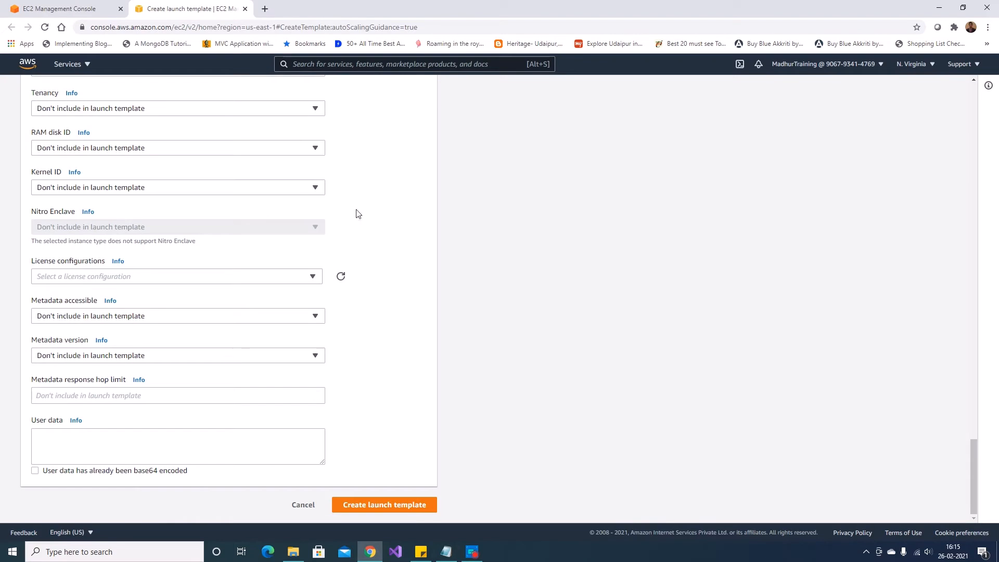
# Create the launch template and choose MyDemoTemplate as the launch template of the Auto Scaling group.
pyautogui.click(386, 505)
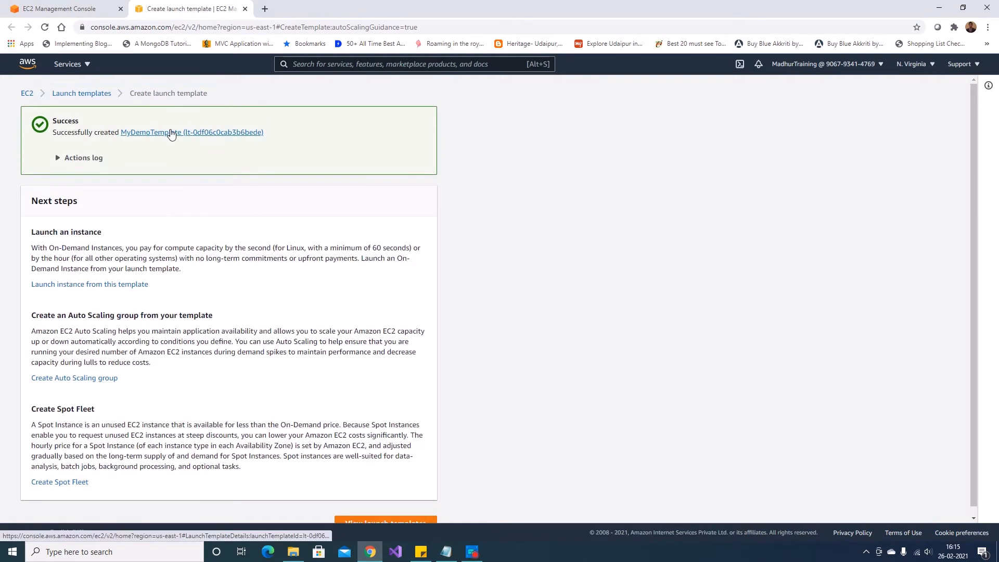
pyautogui.click(69, 9)
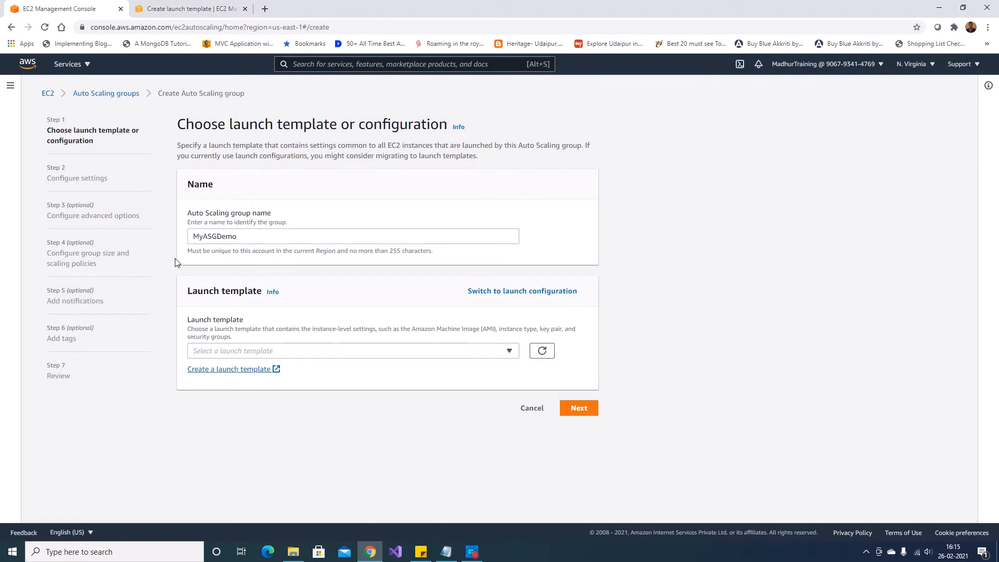
pyautogui.click(542, 351)
pyautogui.click(510, 354)
pyautogui.click(224, 384)
# Check the available template versions, keep Default (1), and continue to the Auto Scaling group's Configure settings stage.
pyautogui.scroll(-3, 679, 266)
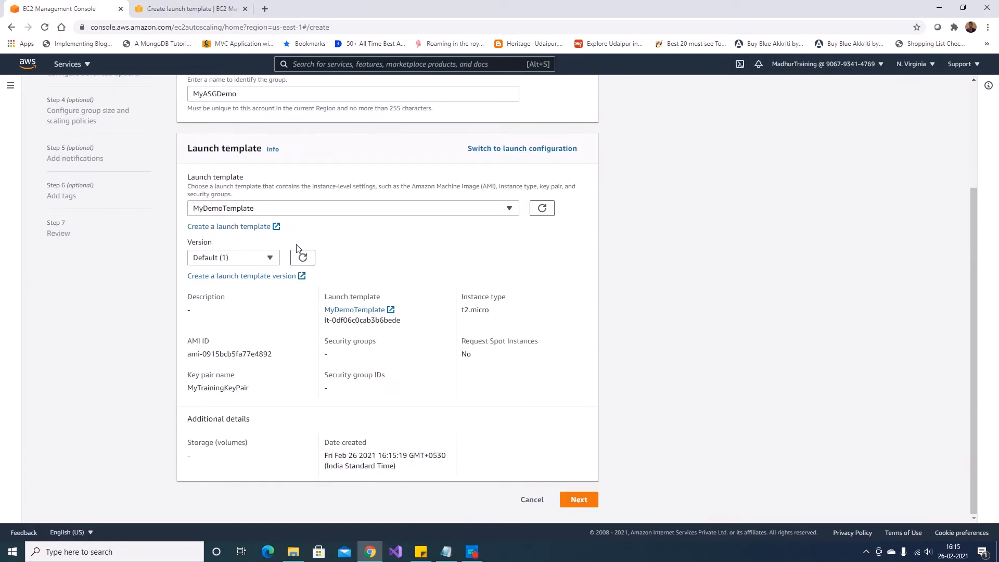
pyautogui.click(271, 259)
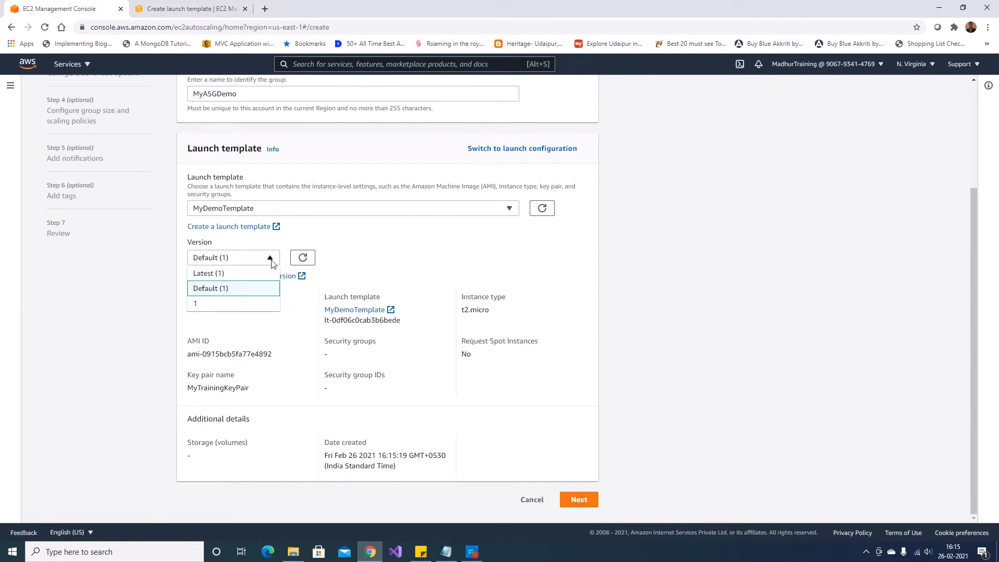
pyautogui.click(271, 258)
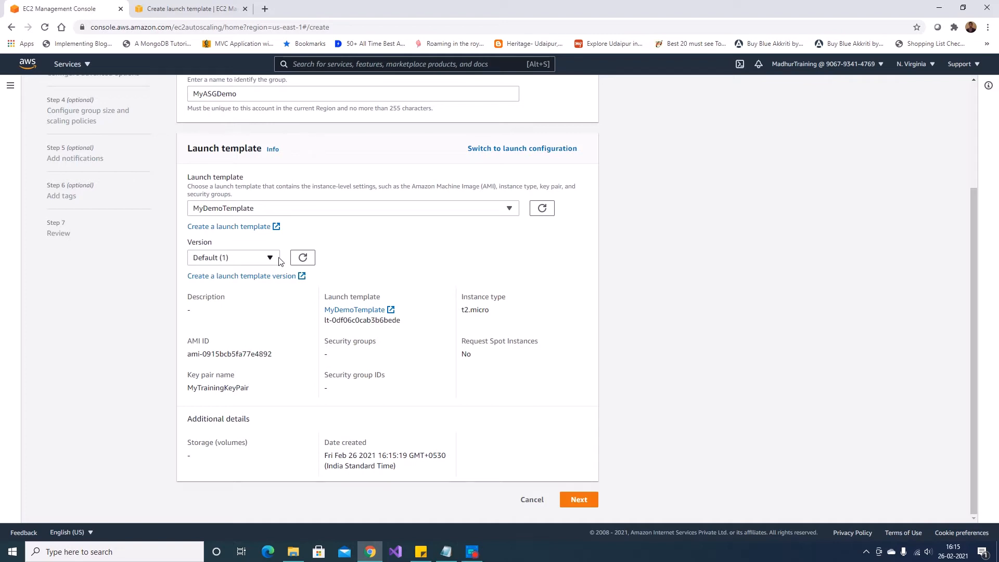
pyautogui.click(239, 258)
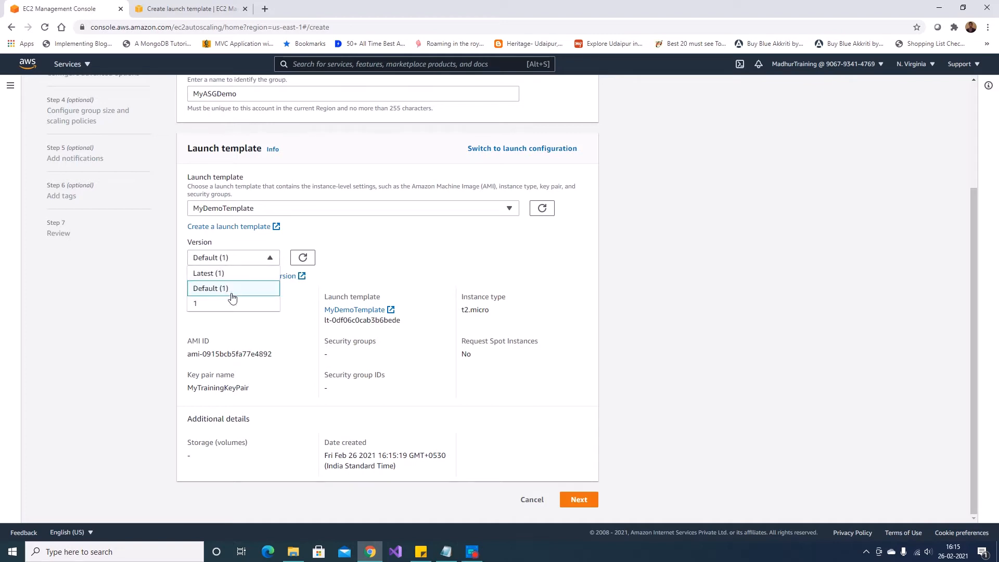
pyautogui.click(413, 254)
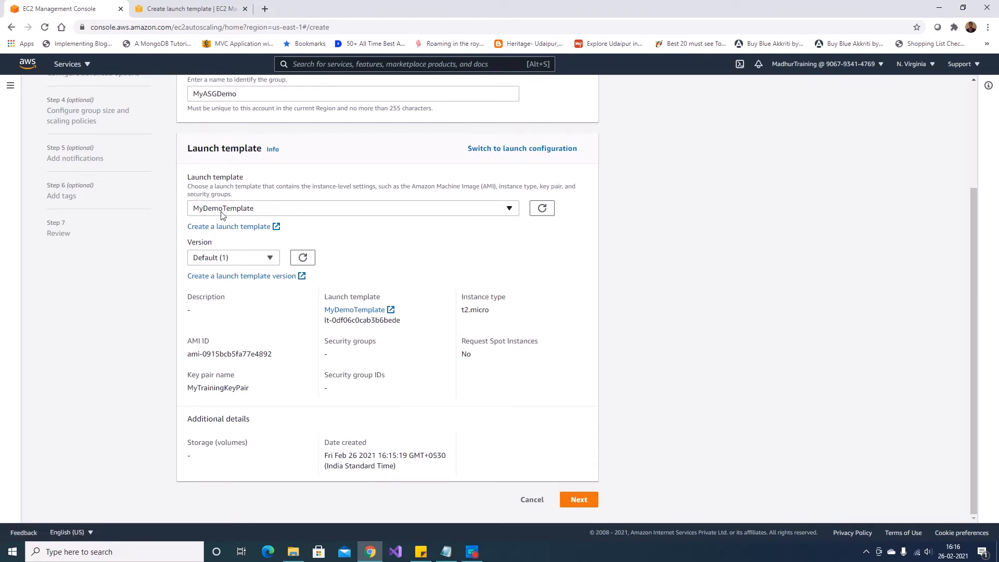
pyautogui.click(579, 500)
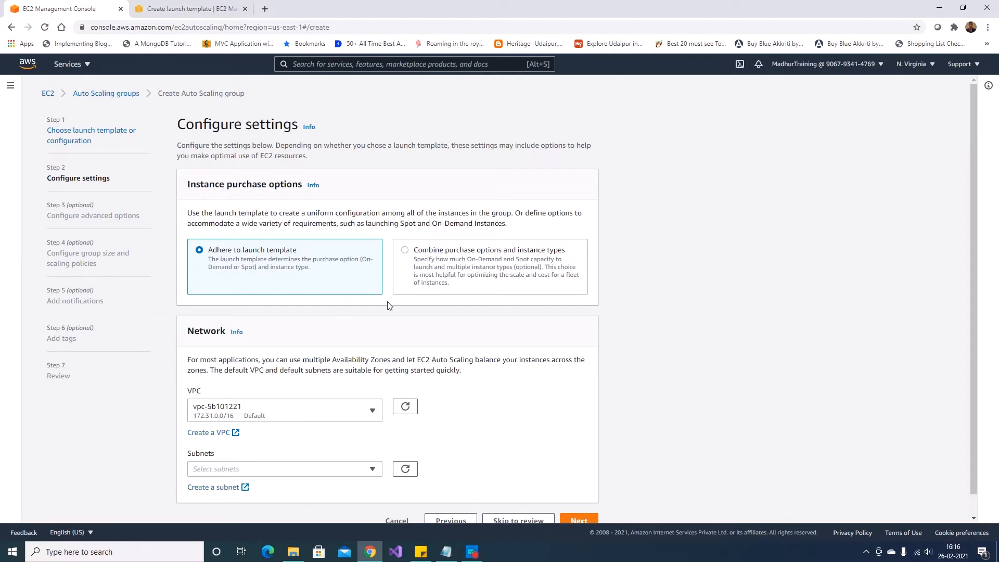
# Examine the settings offered by Combine purchase options and instance types, and return to Adhere to launch template.
pyautogui.click(407, 254)
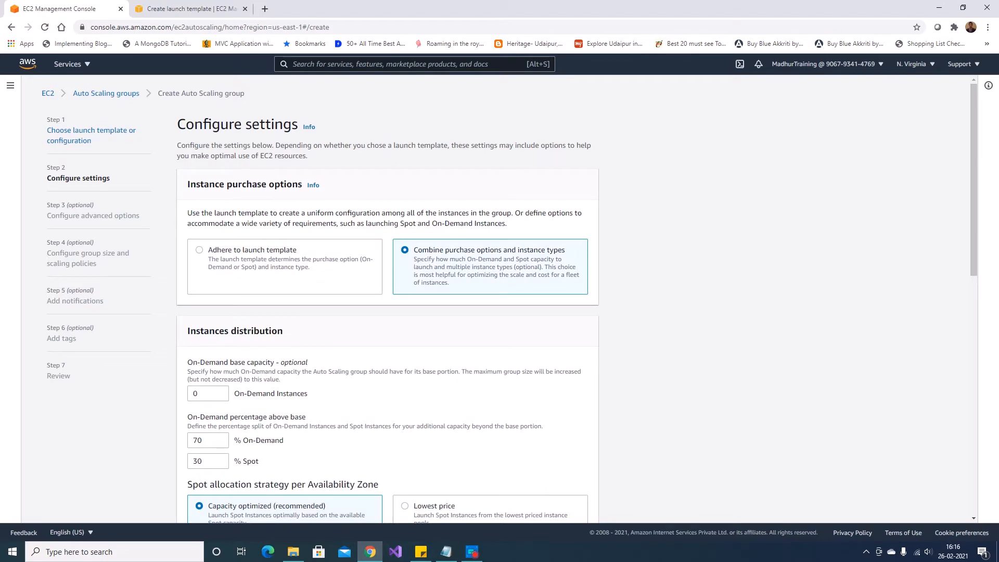
pyautogui.scroll(-4, 490, 330)
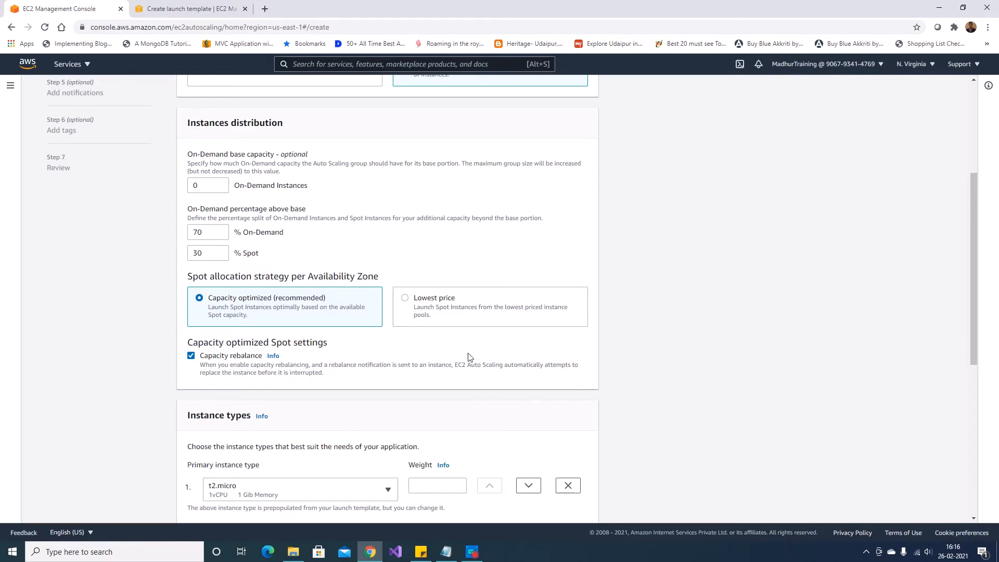
pyautogui.scroll(-4, 469, 357)
pyautogui.scroll(7, 453, 340)
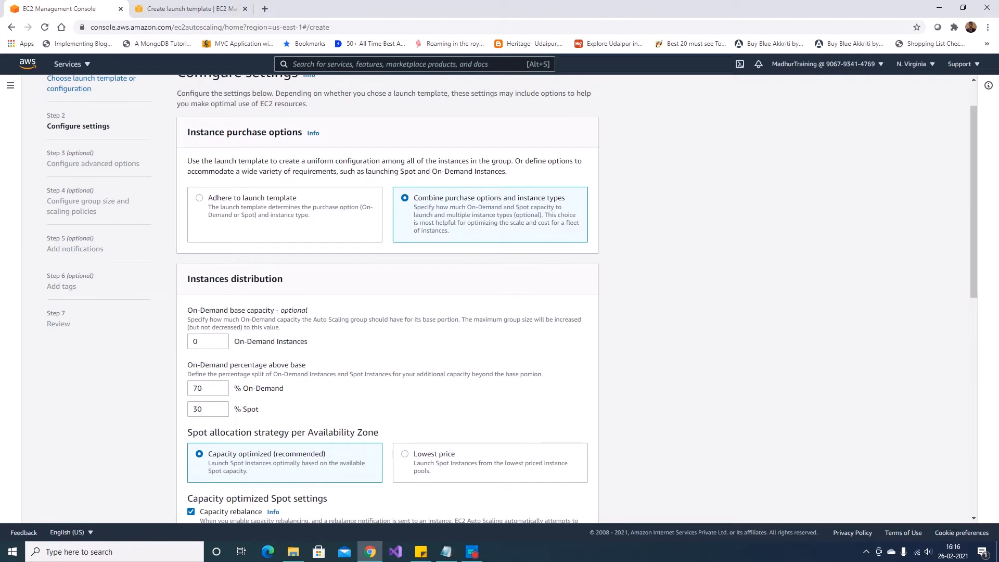
pyautogui.click(262, 206)
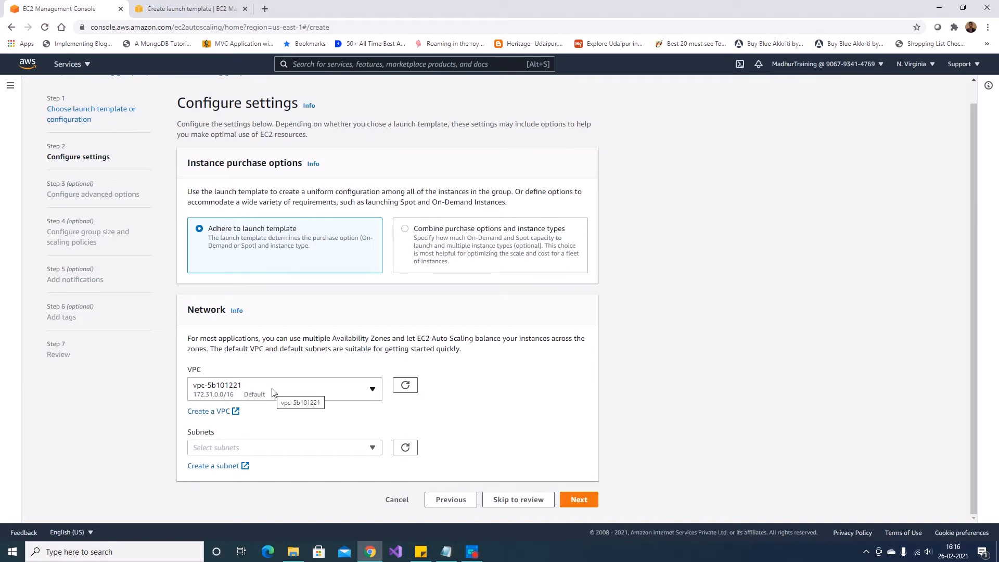
# Add the us-east-1a, us-east-1b and us-east-1c subnets to the Auto Scaling group and continue to Configure advanced options.
pyautogui.click(254, 450)
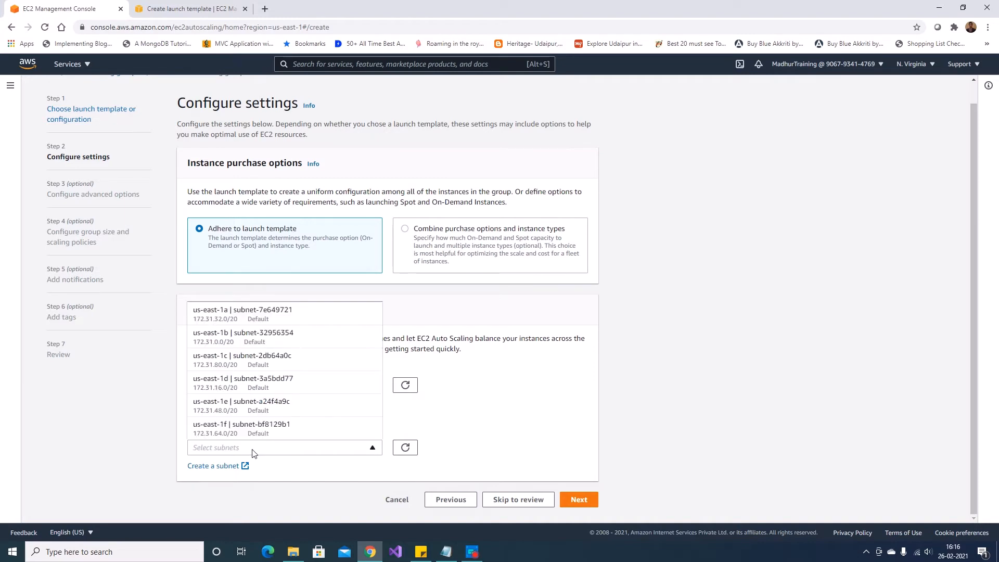
pyautogui.click(286, 314)
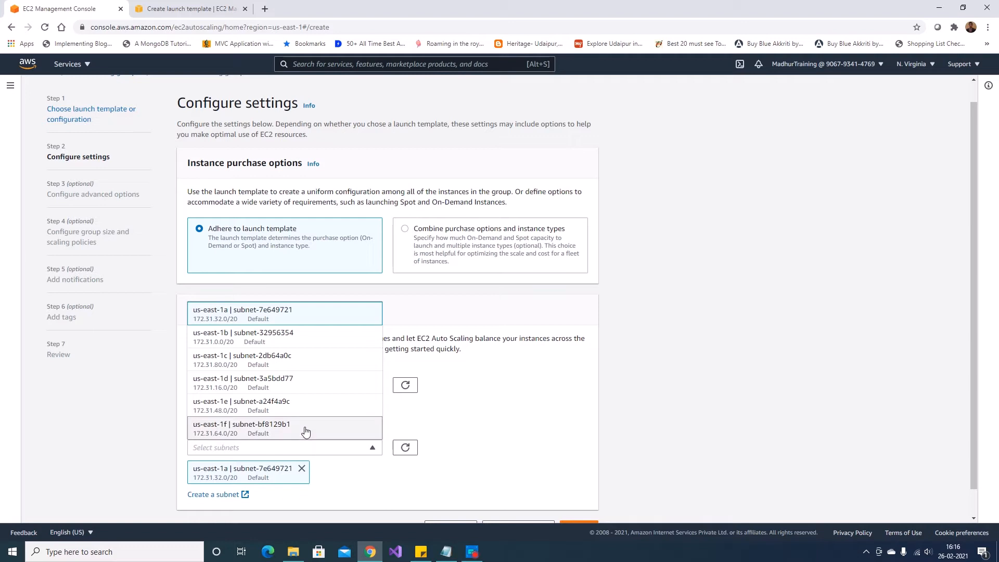
pyautogui.click(296, 334)
pyautogui.click(266, 359)
pyautogui.click(745, 359)
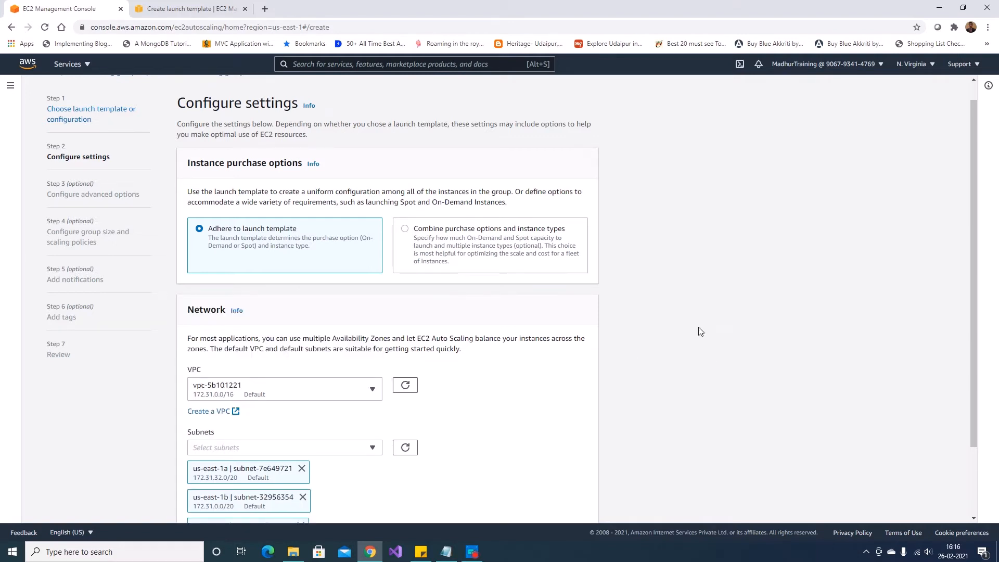
pyautogui.scroll(-2, 743, 357)
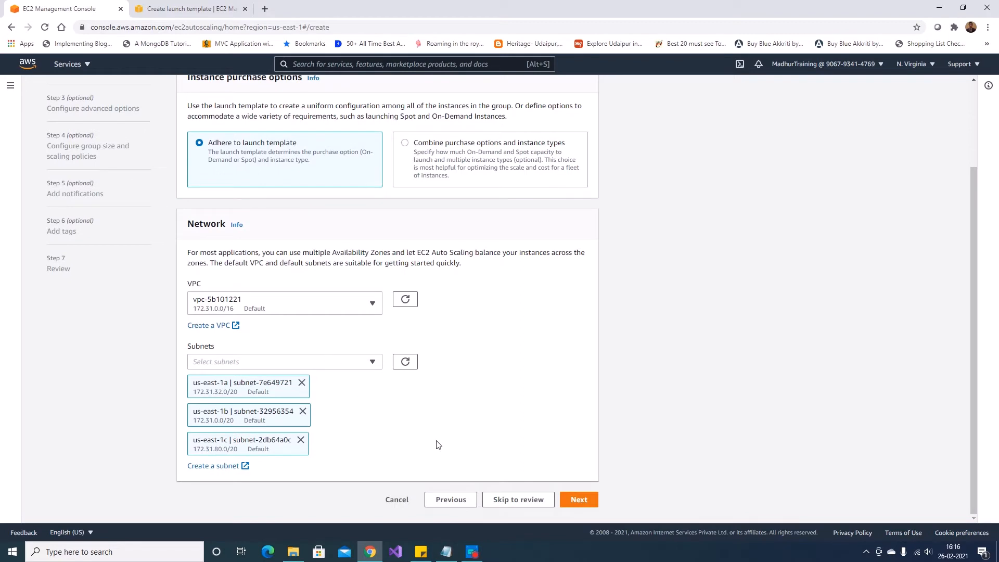
pyautogui.click(593, 503)
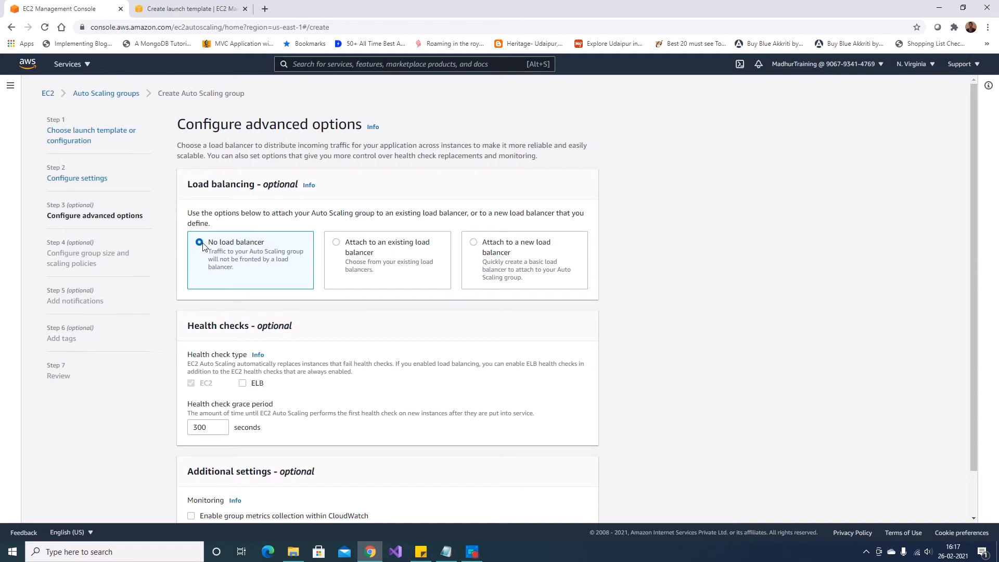
# Set the health check grace period to 150 seconds and continue to Configure group size and scaling policies.
pyautogui.scroll(-1, 203, 245)
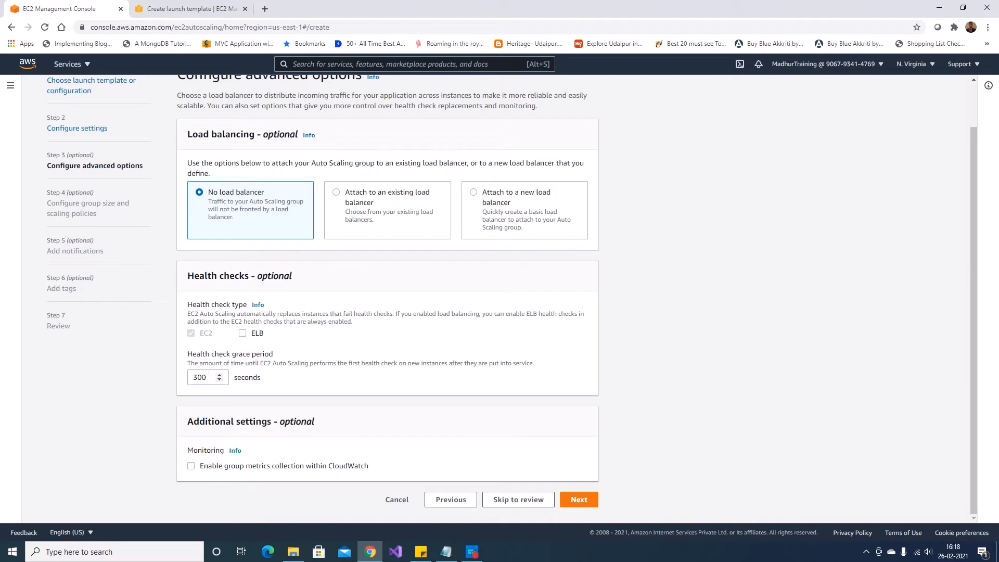
pyautogui.press('Tab')
pyautogui.write('150')
pyautogui.click(744, 330)
pyautogui.click(579, 500)
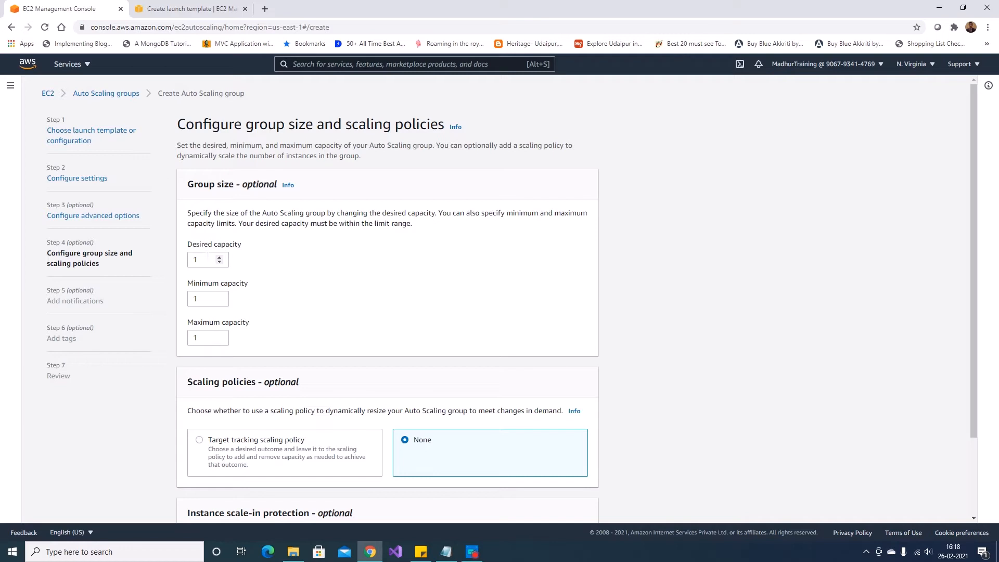
# Set the group's desired capacity to 2, minimum capacity to 2 and maximum capacity to 4.
pyautogui.doubleClick(203, 260)
pyautogui.write('2')
pyautogui.press('Tab')
pyautogui.write('2')
pyautogui.click(385, 330)
pyautogui.doubleClick(195, 338)
pyautogui.write('4')
pyautogui.click(508, 266)
# Enable a target tracking scaling policy, check the available metric types and keep Average CPU utilization.
pyautogui.scroll(-2, 651, 202)
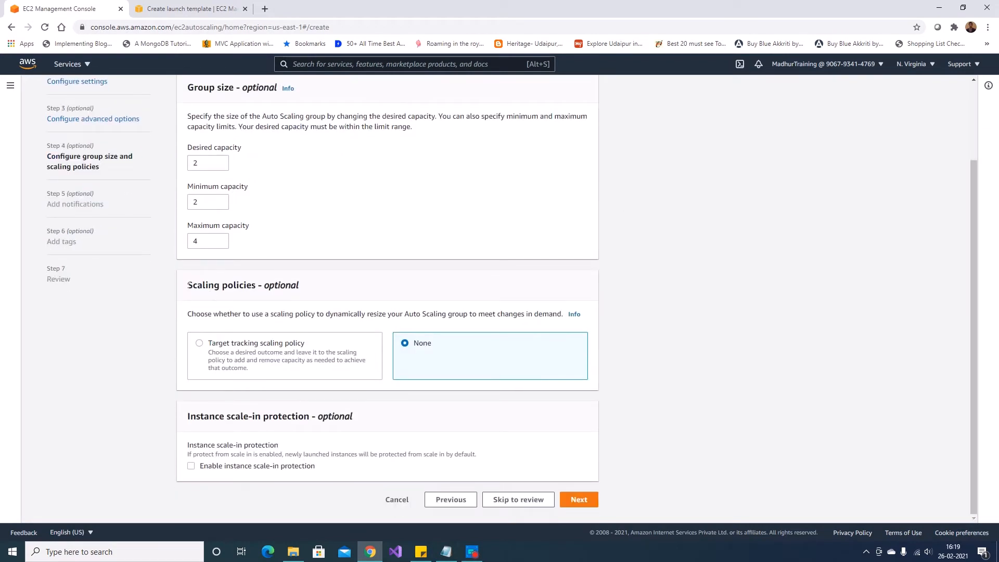
pyautogui.moveTo(188, 285); pyautogui.dragTo(254, 286)
pyautogui.click(757, 274)
pyautogui.click(203, 349)
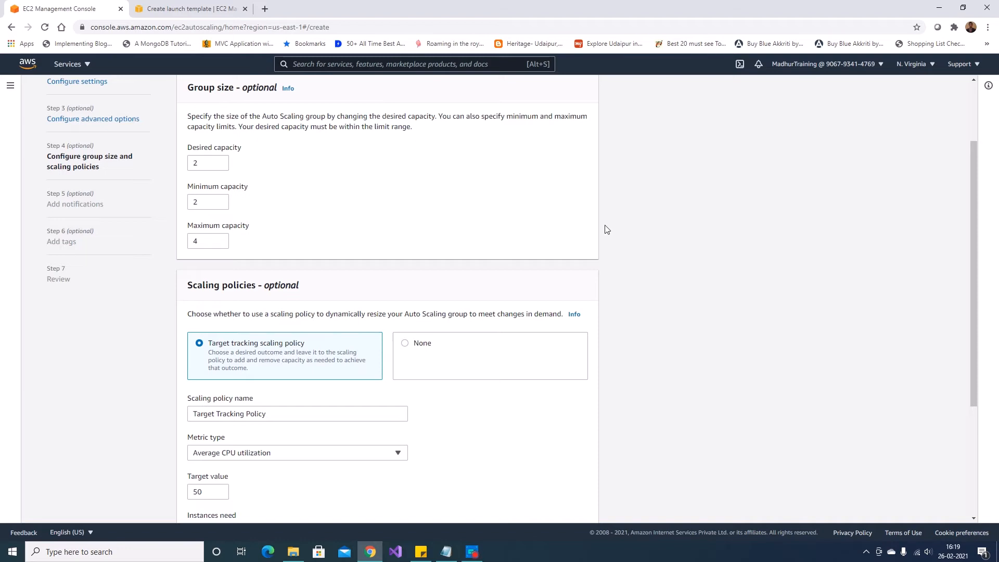
pyautogui.scroll(-2, 605, 228)
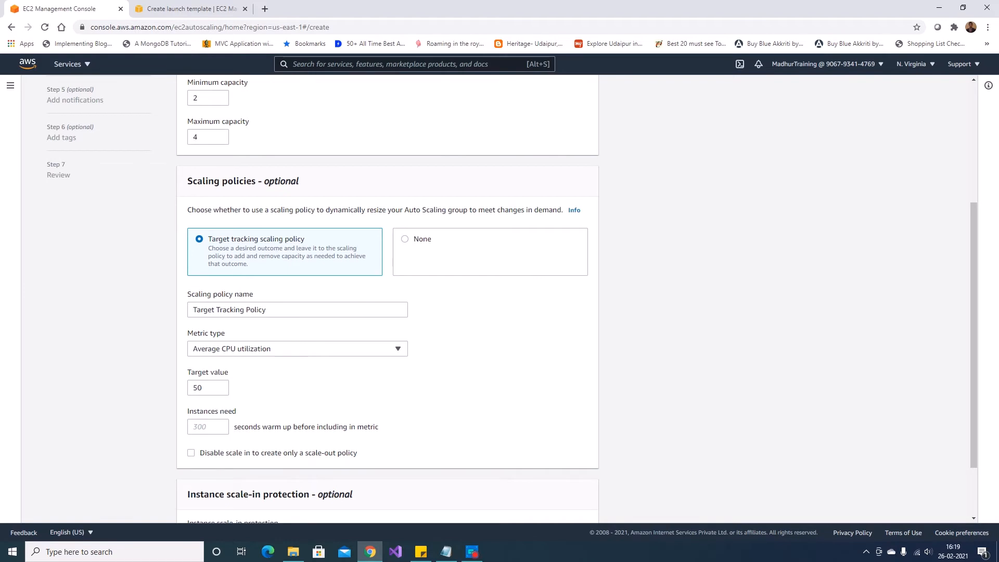
pyautogui.click(249, 353)
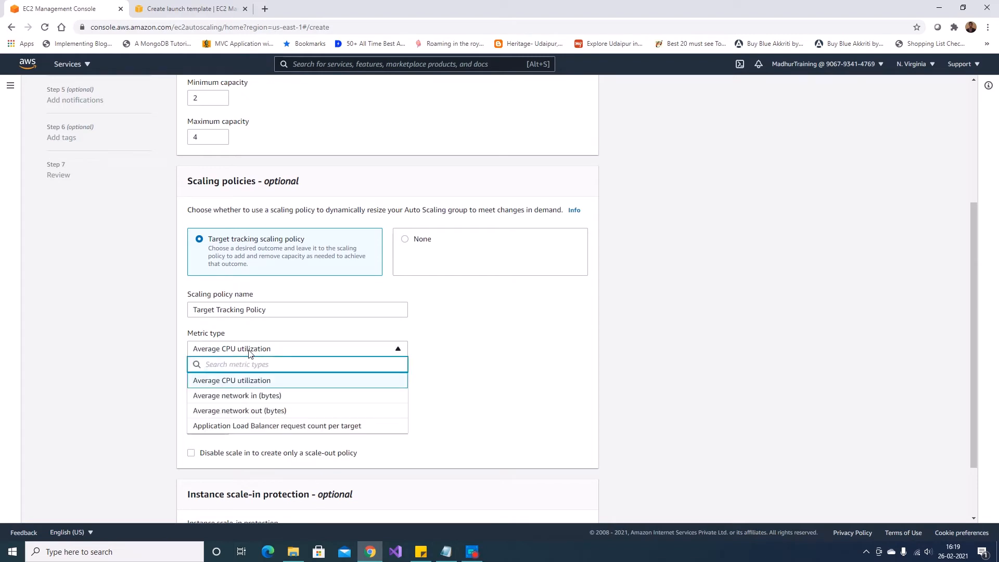
pyautogui.click(249, 354)
pyautogui.click(244, 353)
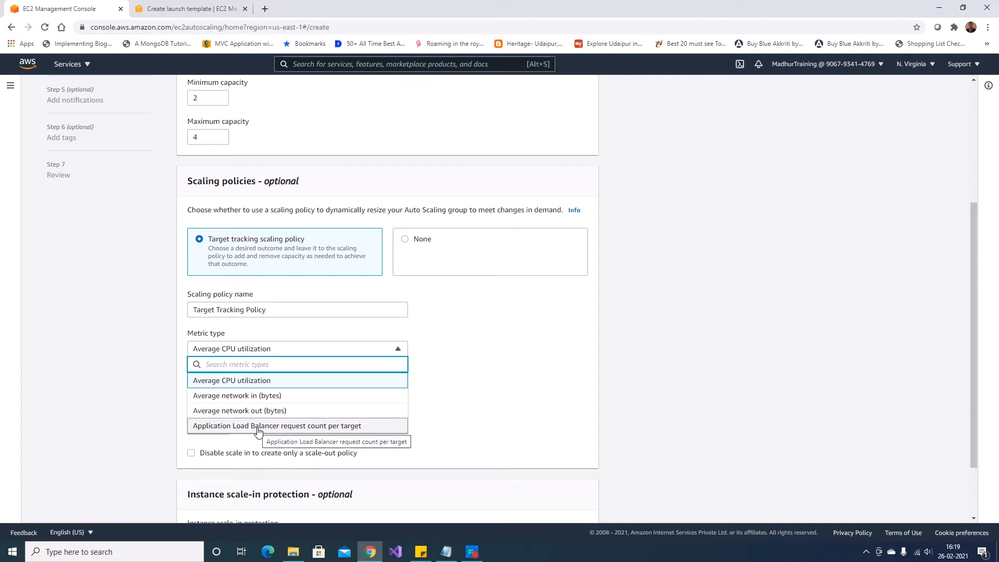
pyautogui.click(252, 384)
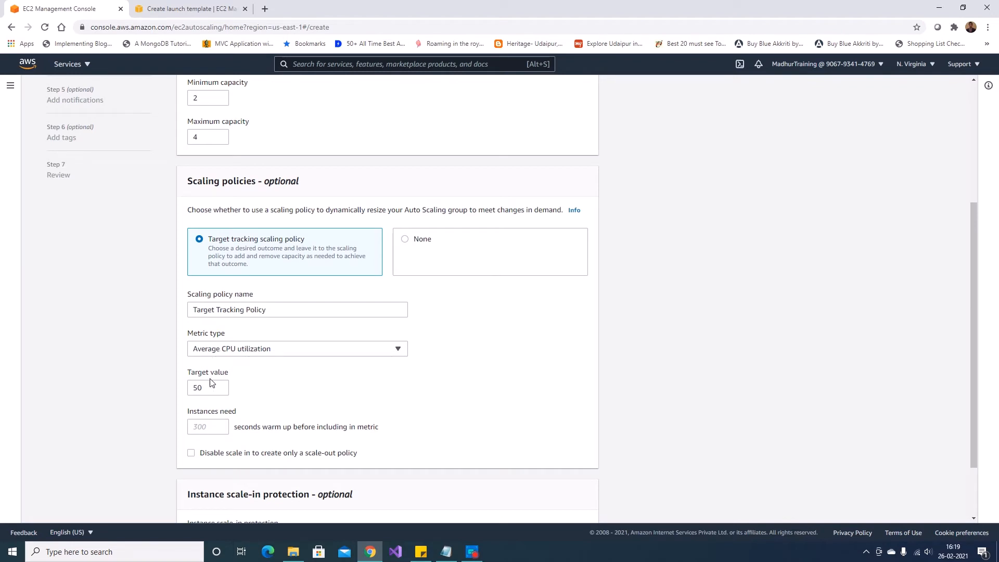
# Set the scaling policy's instance warm-up to 300 seconds and continue to the Add notifications stage.
pyautogui.click(207, 427)
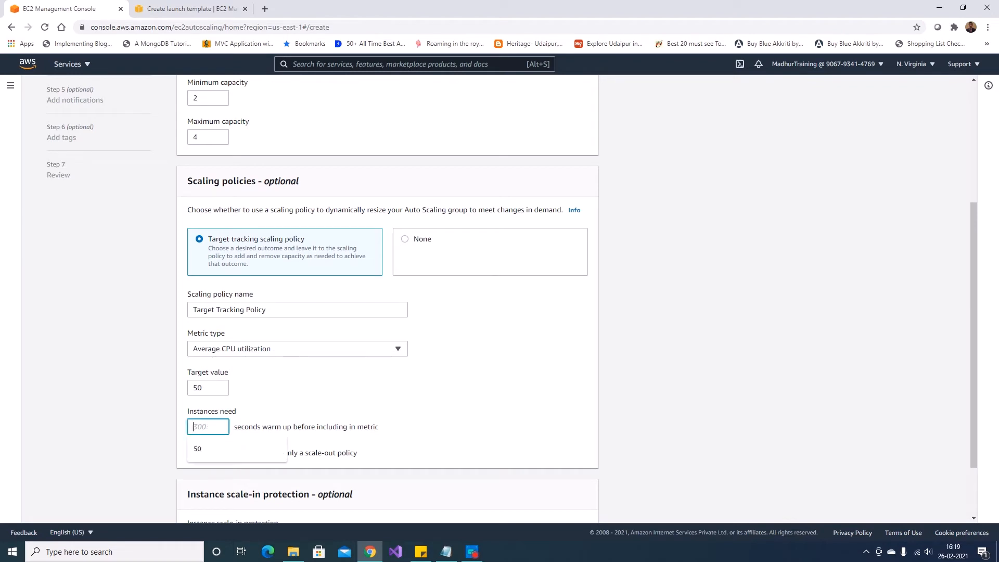
pyautogui.click(485, 387)
pyautogui.click(208, 427)
pyautogui.write('3')
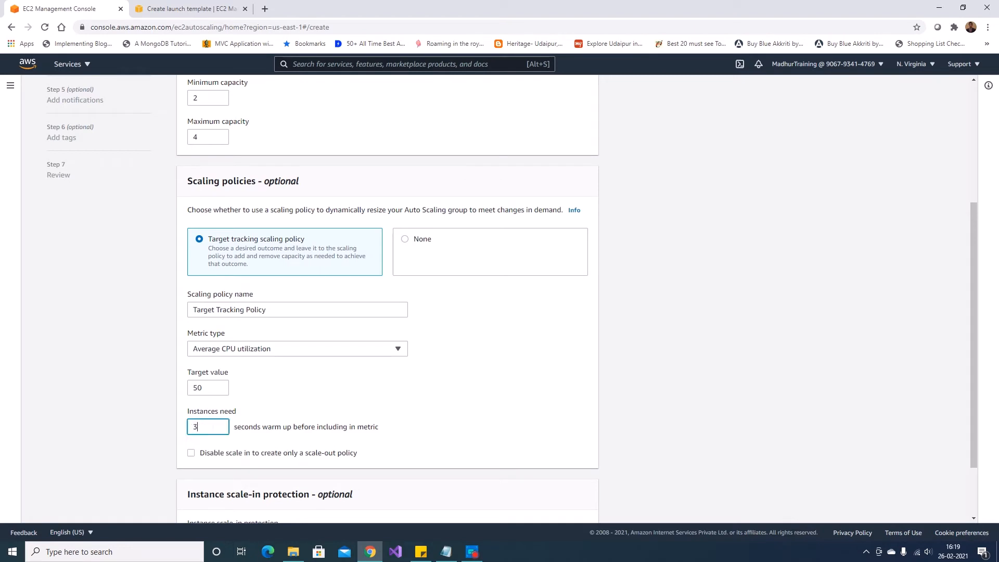
pyautogui.write('00')
pyautogui.click(616, 366)
pyautogui.scroll(-2, 539, 346)
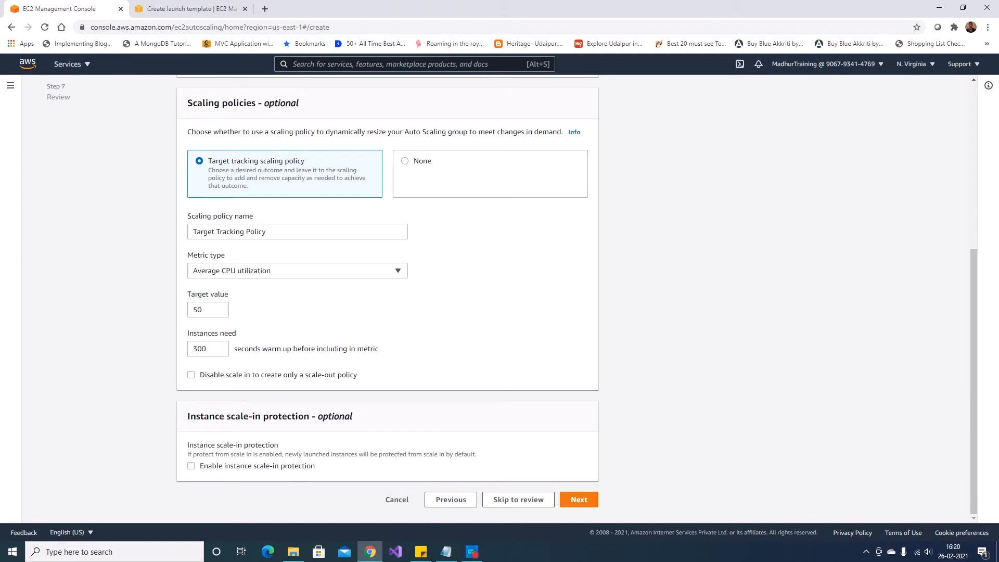
pyautogui.click(583, 499)
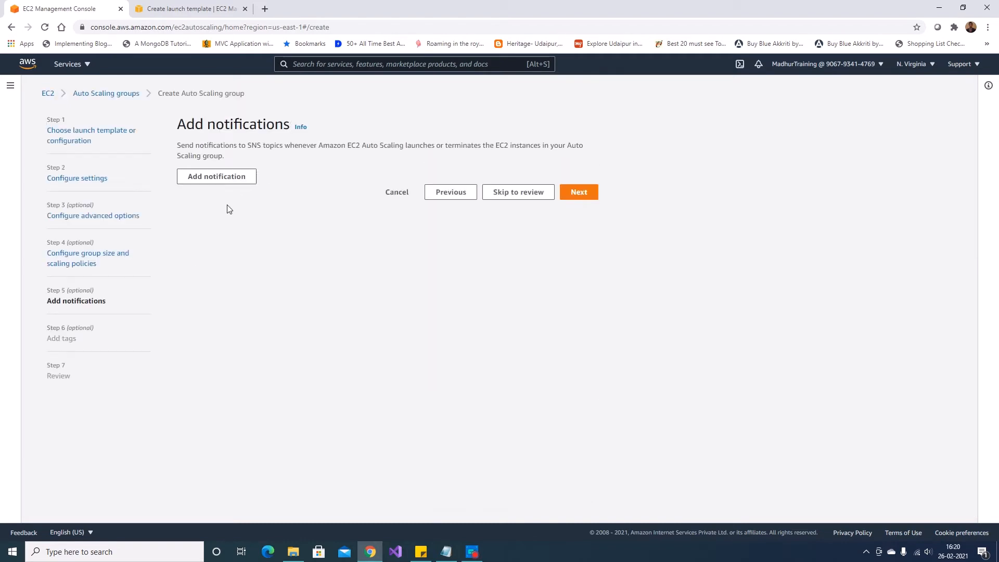
# Add a notification to view its SNS topic and event type options, and remove it again.
pyautogui.click(225, 187)
pyautogui.click(278, 242)
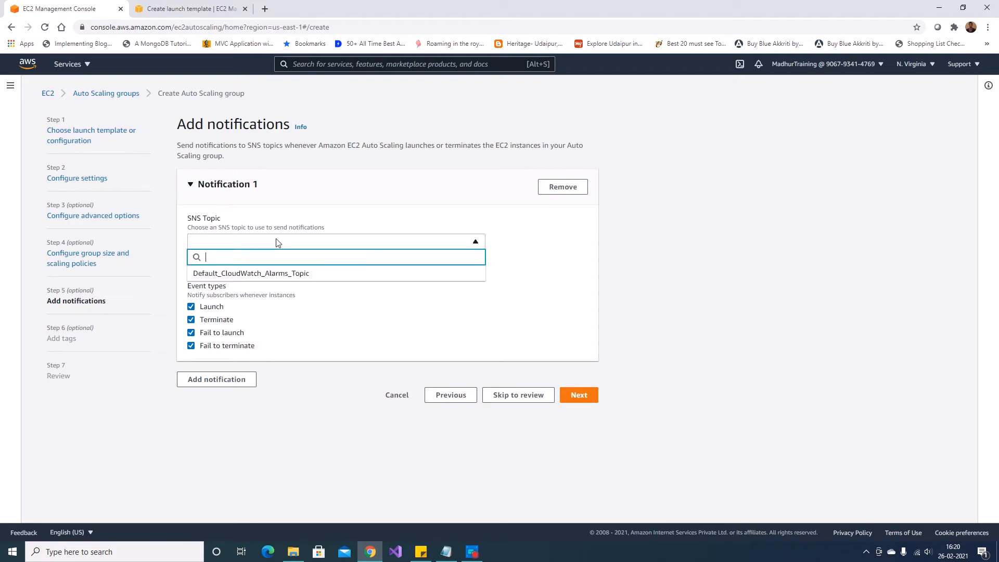
pyautogui.click(649, 252)
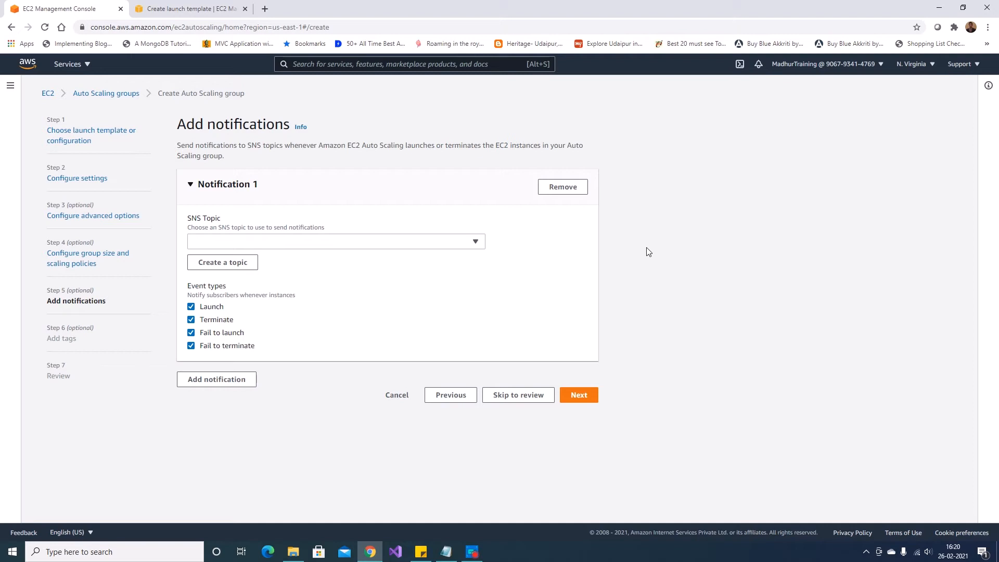
pyautogui.click(573, 188)
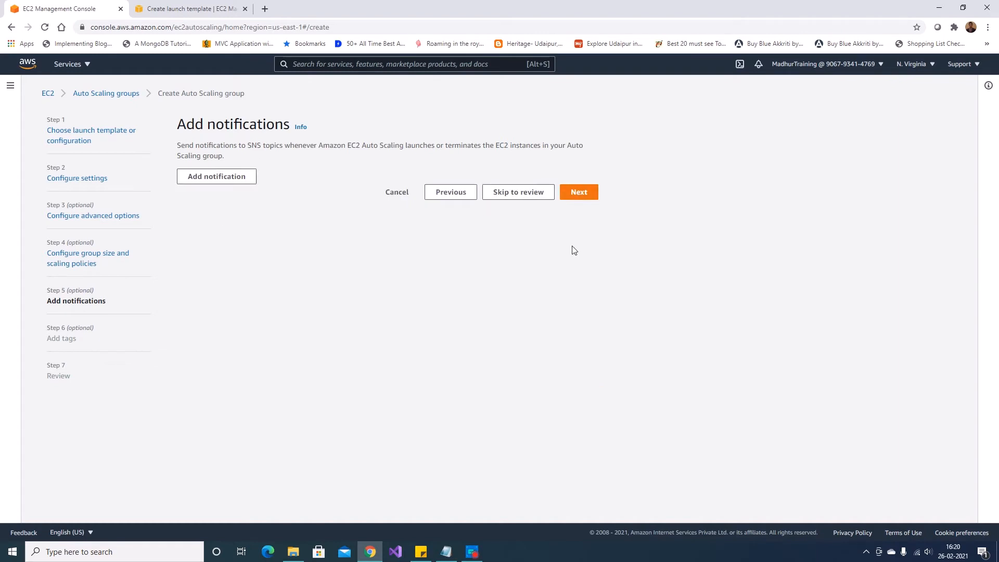
# Proceed without notifications or tags, and create the Auto Scaling group after reviewing its configuration.
pyautogui.click(578, 192)
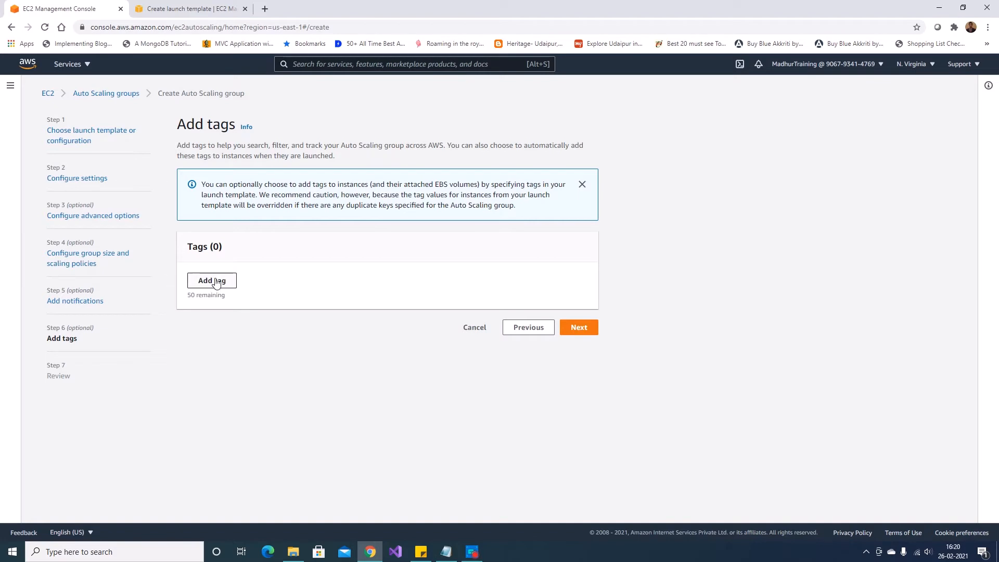
pyautogui.click(582, 328)
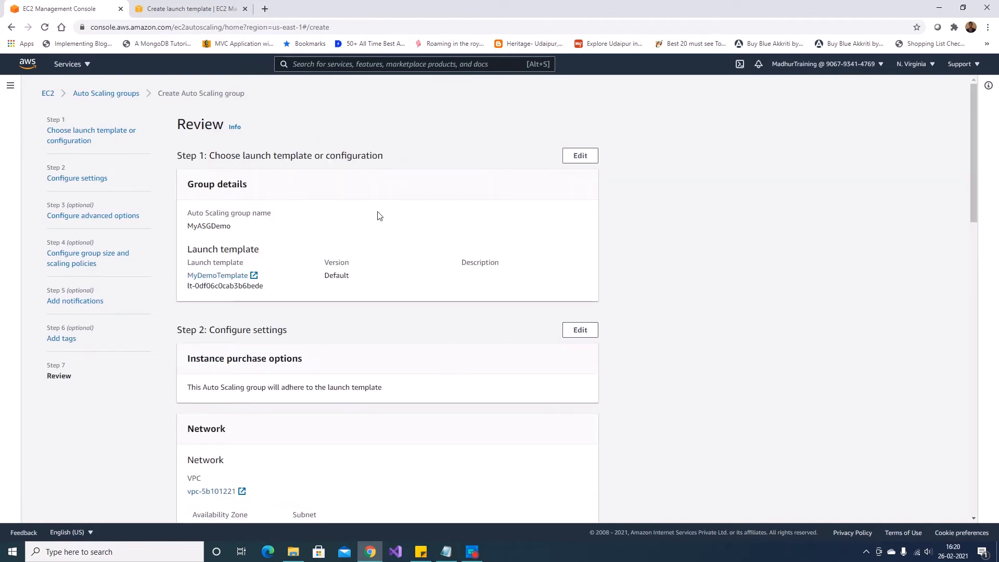
pyautogui.scroll(-4, 577, 225)
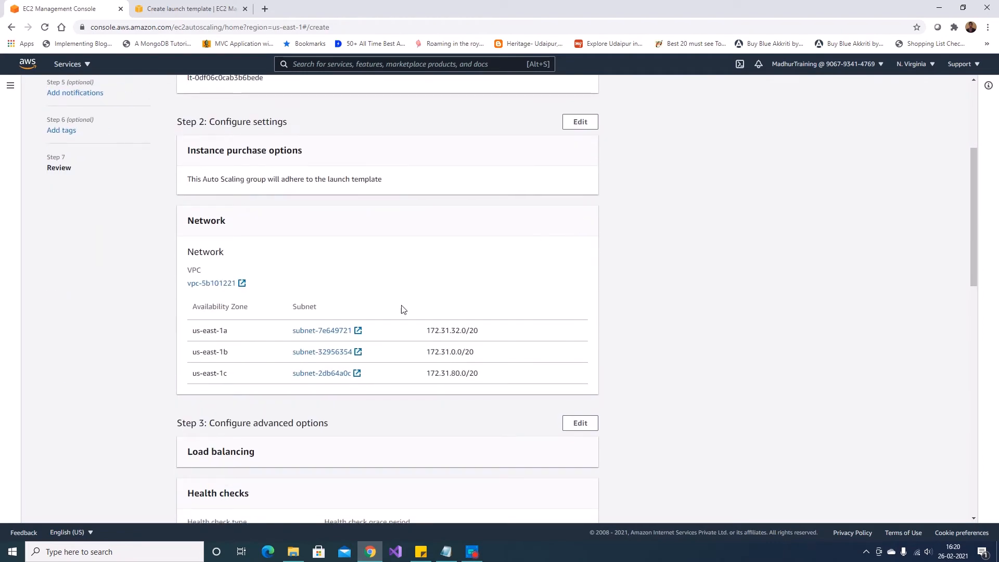
pyautogui.scroll(4, 421, 299)
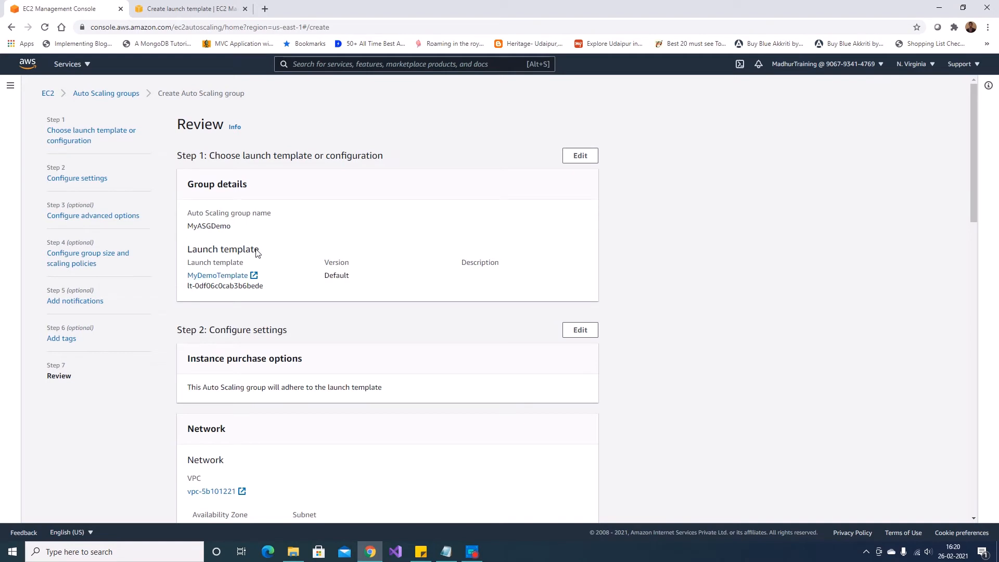
pyautogui.scroll(-5, 260, 250)
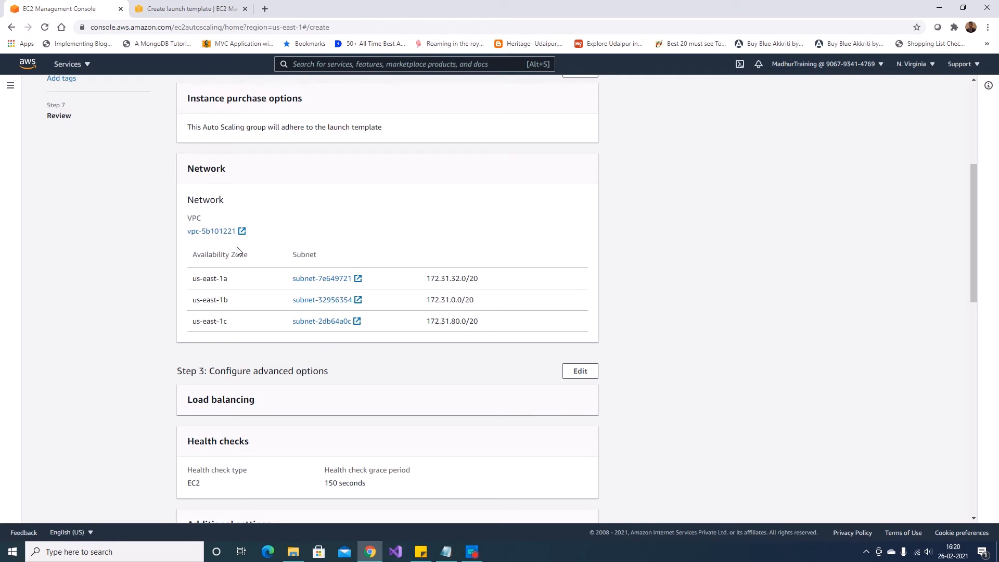
pyautogui.scroll(-5, 225, 294)
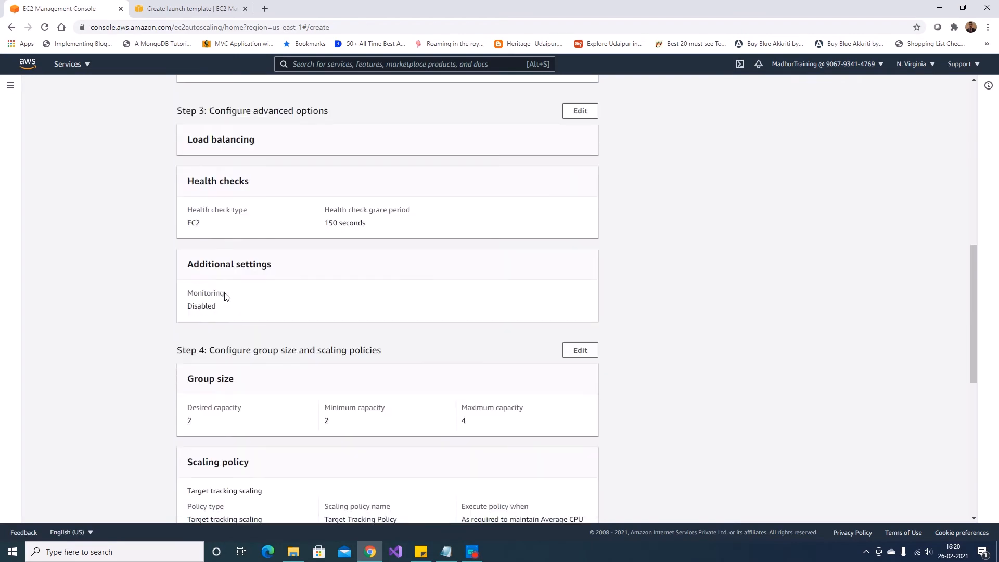
pyautogui.scroll(-4, 255, 179)
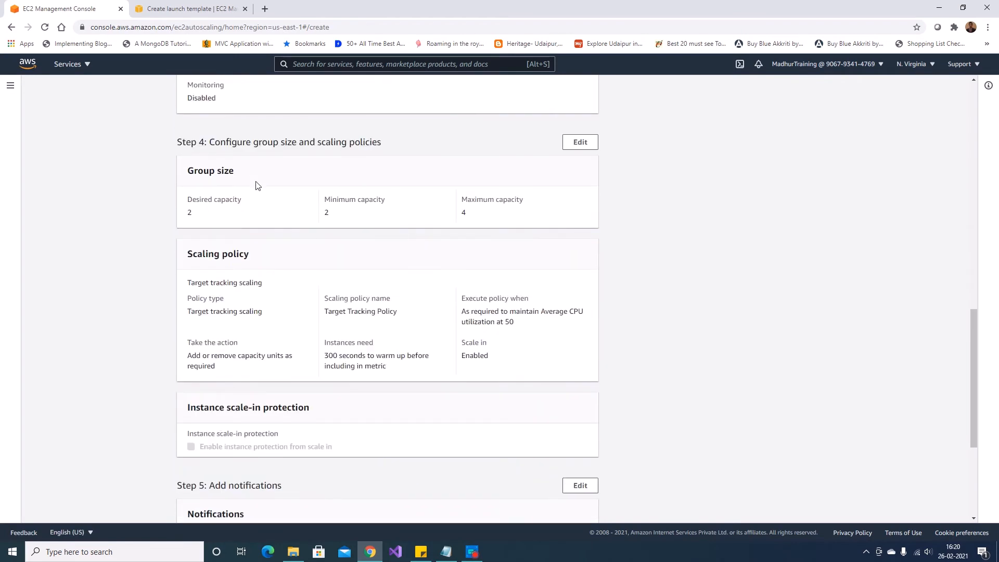
pyautogui.scroll(-3, 292, 277)
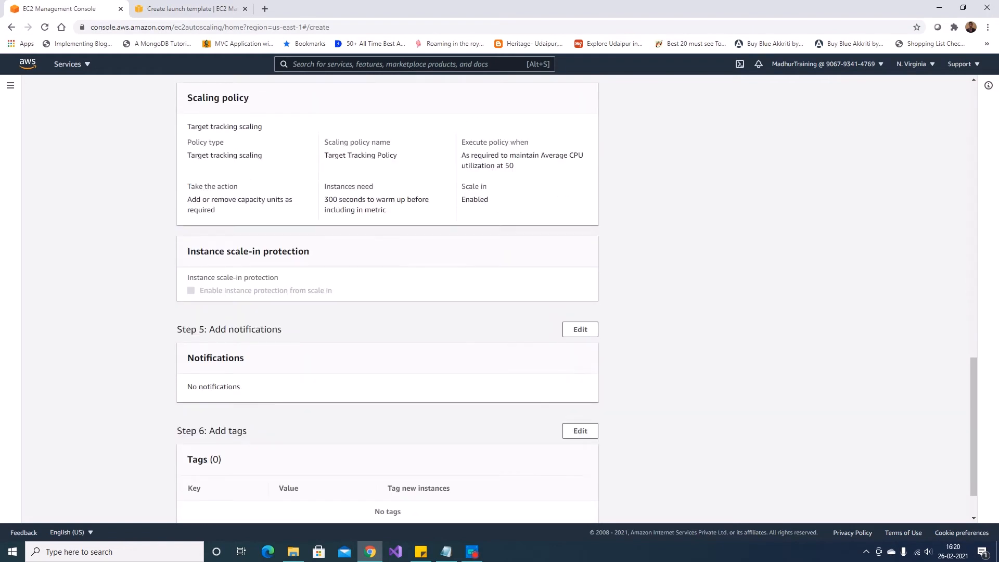
pyautogui.scroll(-2, 610, 232)
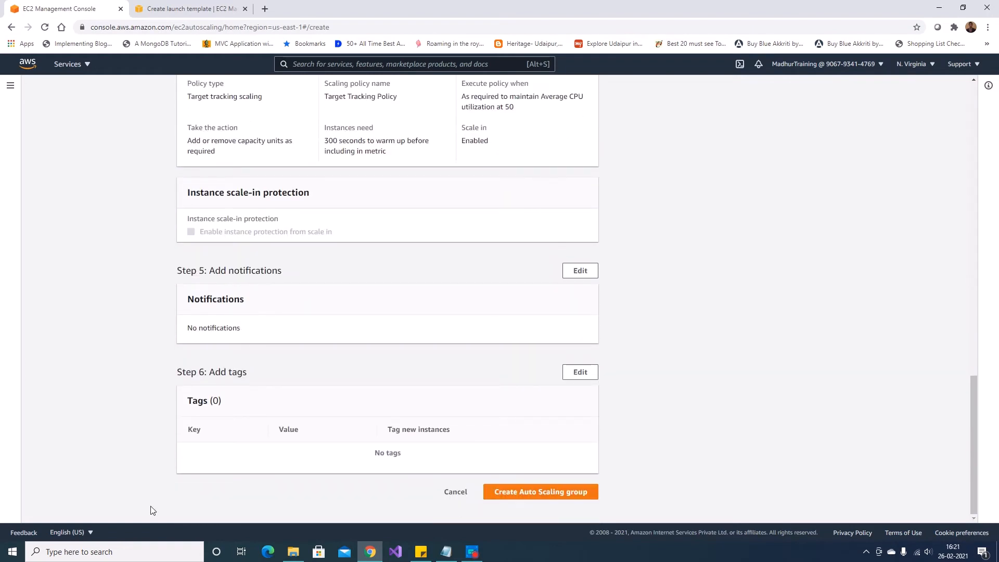
pyautogui.click(544, 492)
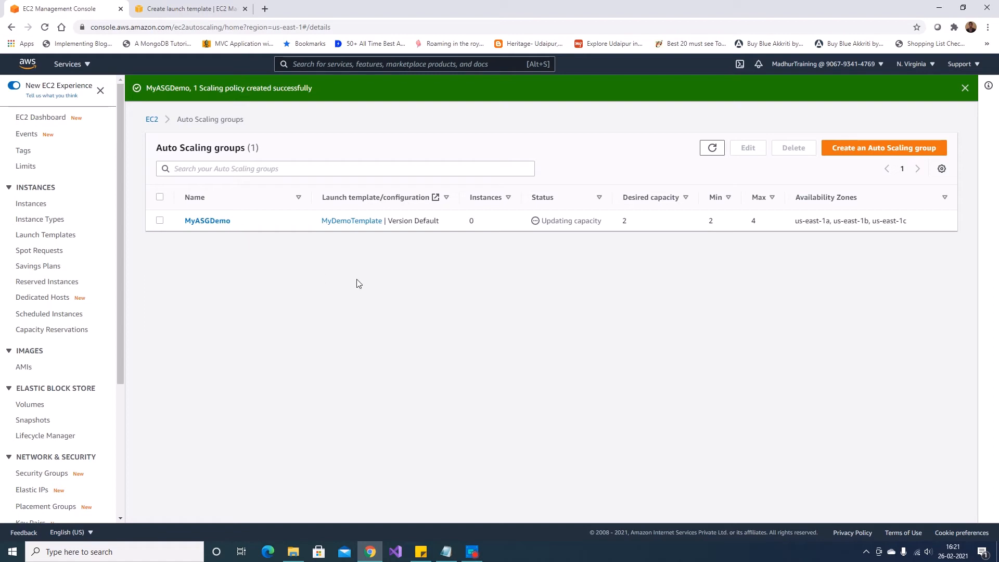
# Check the status of MyASGDemo in the Auto Scaling groups list and show its details.
pyautogui.moveTo(602, 225); pyautogui.dragTo(539, 221)
pyautogui.click(582, 262)
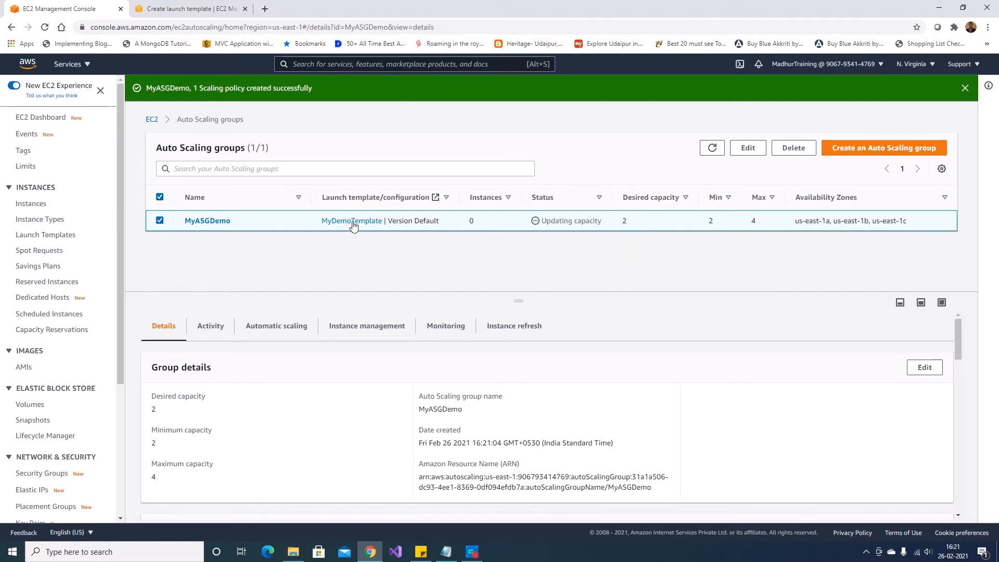
# Open the MyASGDemo Auto Scaling group and examine its capacity details and the instance launches in its activity history.
pyautogui.click(213, 223)
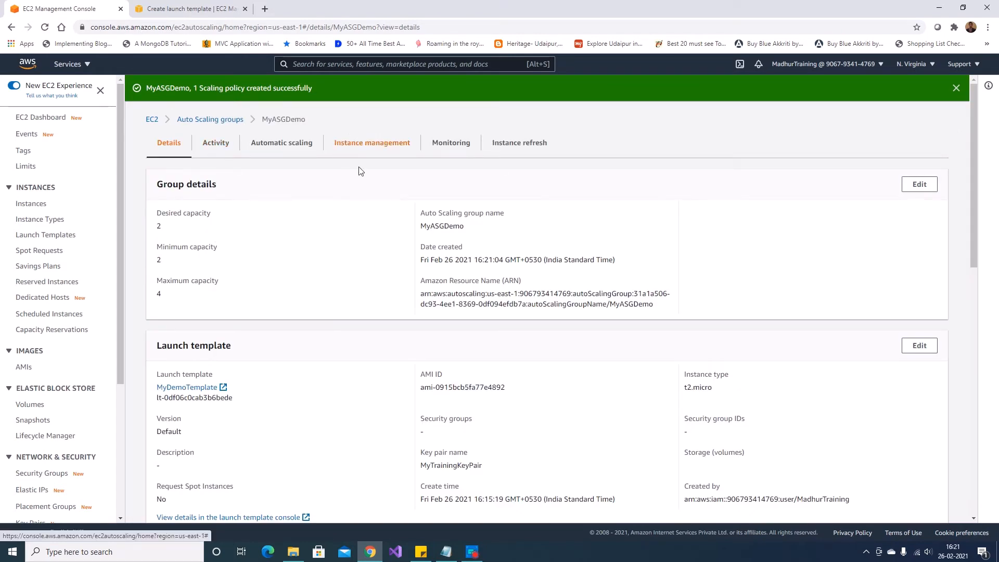
pyautogui.click(214, 151)
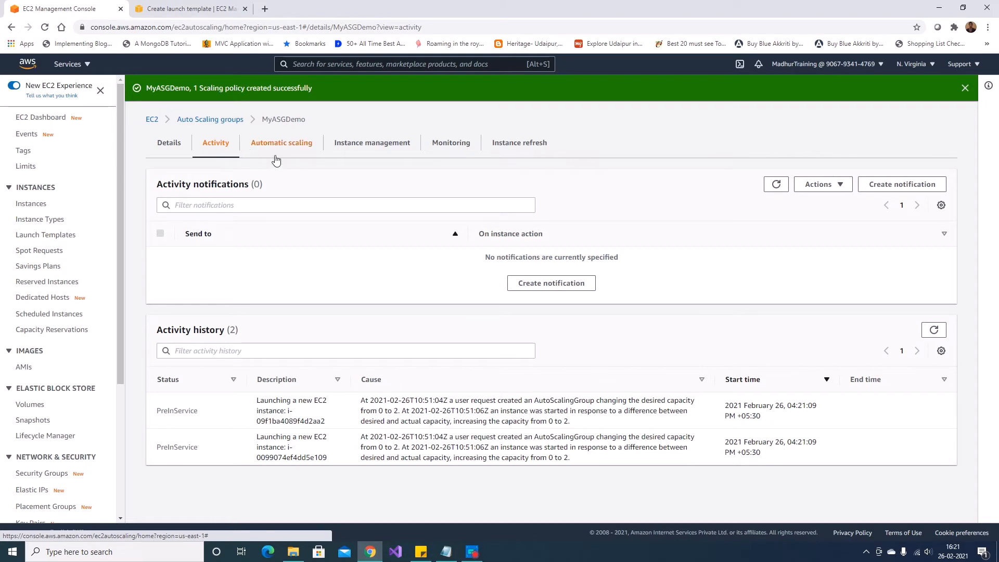
pyautogui.click(169, 143)
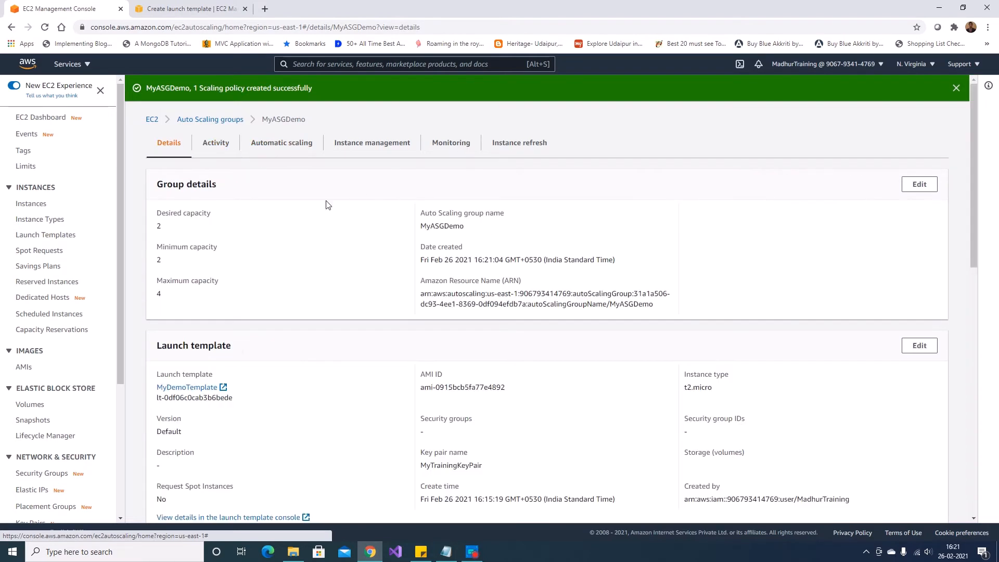
pyautogui.doubleClick(157, 260)
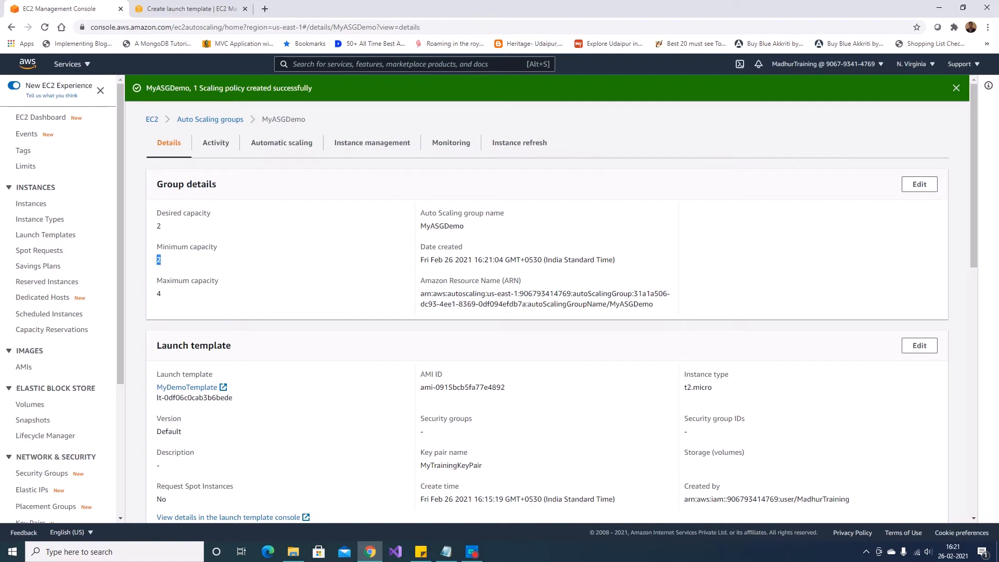
pyautogui.click(216, 150)
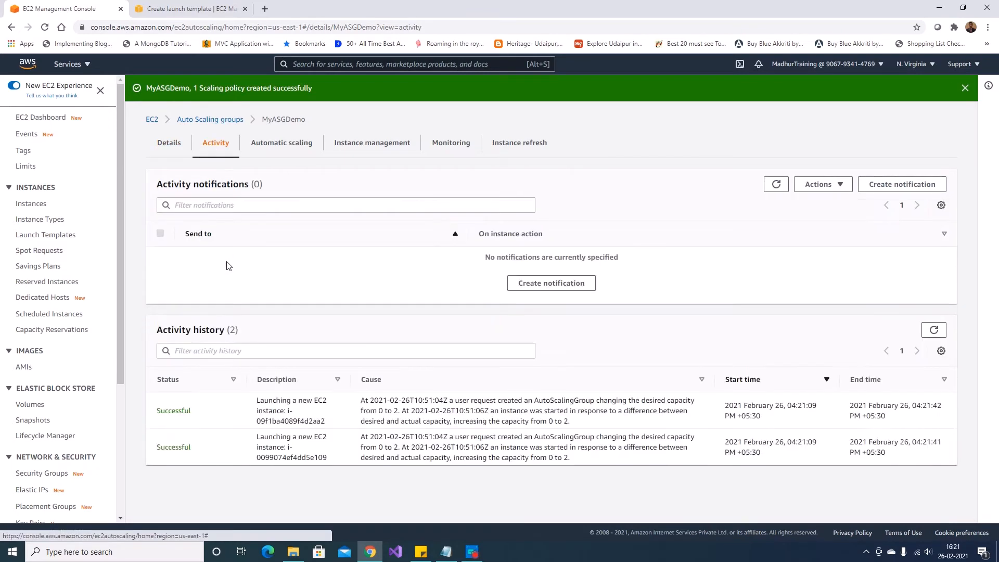
pyautogui.moveTo(261, 401); pyautogui.dragTo(332, 450)
pyautogui.click(332, 451)
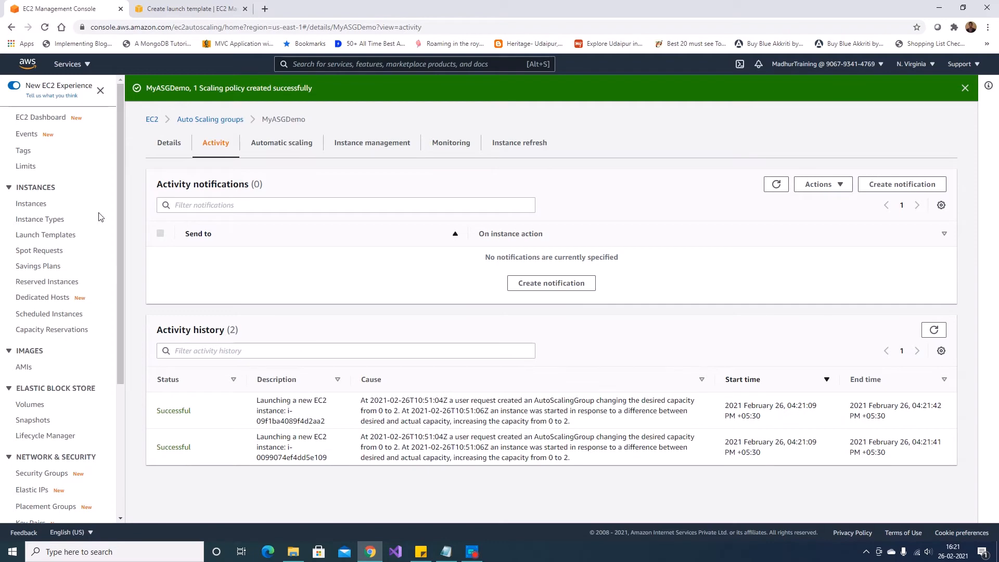
# Open the EC2 Dashboard in a separate browser tab, list the running instances and examine the status check of i-0099074ef4dd5e109.
pyautogui.rightClick(44, 125)
pyautogui.click(62, 130)
pyautogui.click(307, 9)
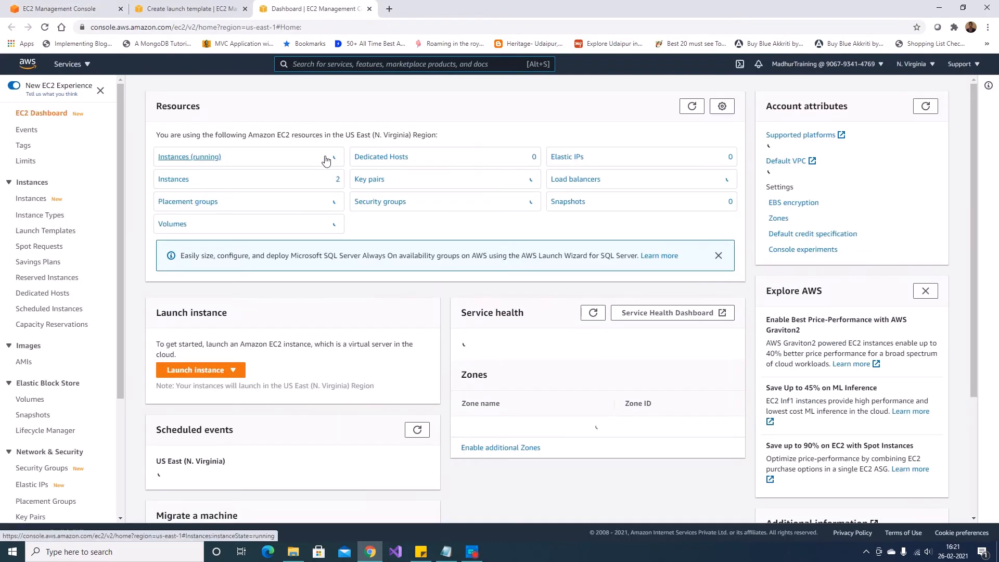
pyautogui.click(208, 156)
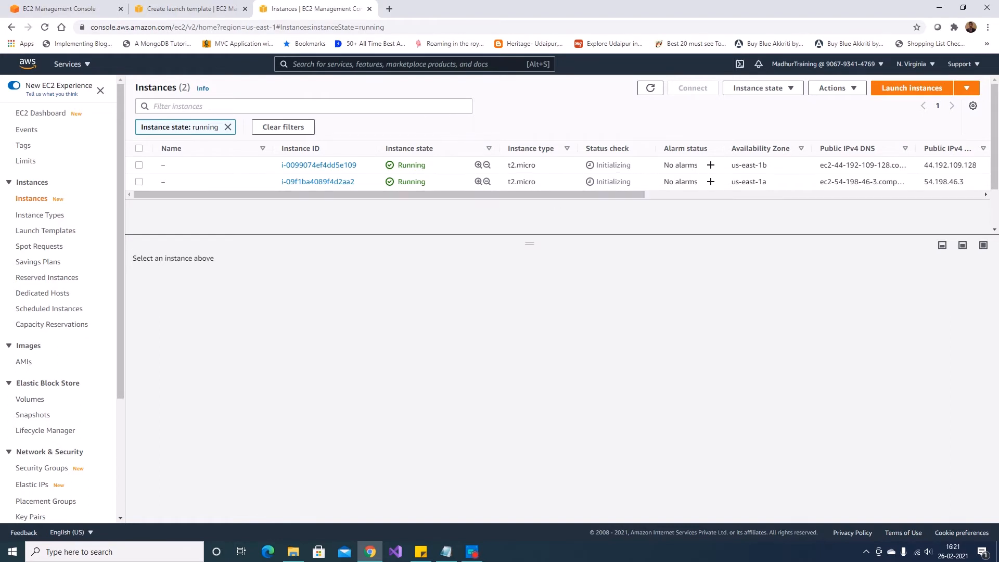
pyautogui.moveTo(634, 169); pyautogui.dragTo(597, 167)
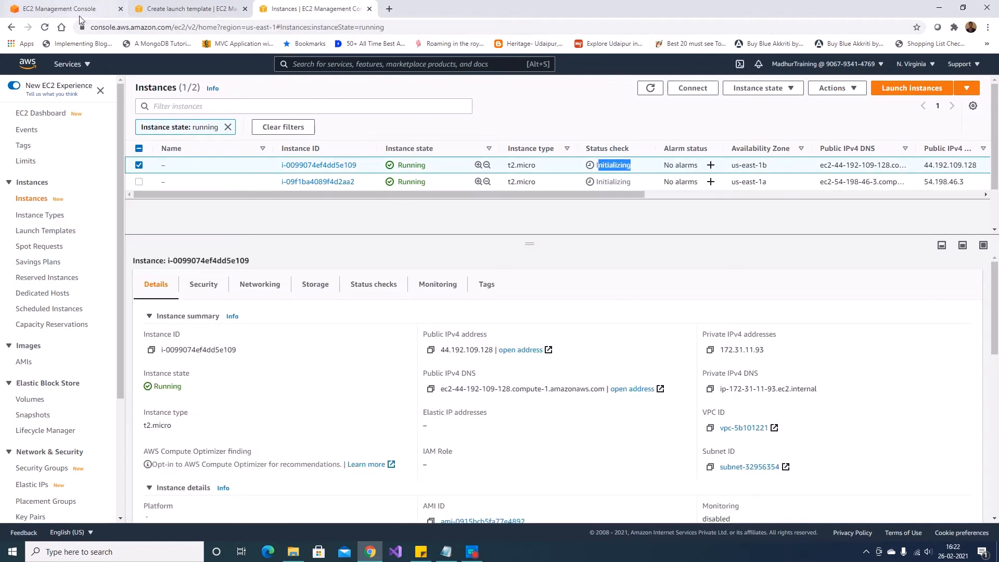
# Return to MyASGDemo and review its group details and the instances it manages.
pyautogui.click(163, 9)
pyautogui.click(76, 11)
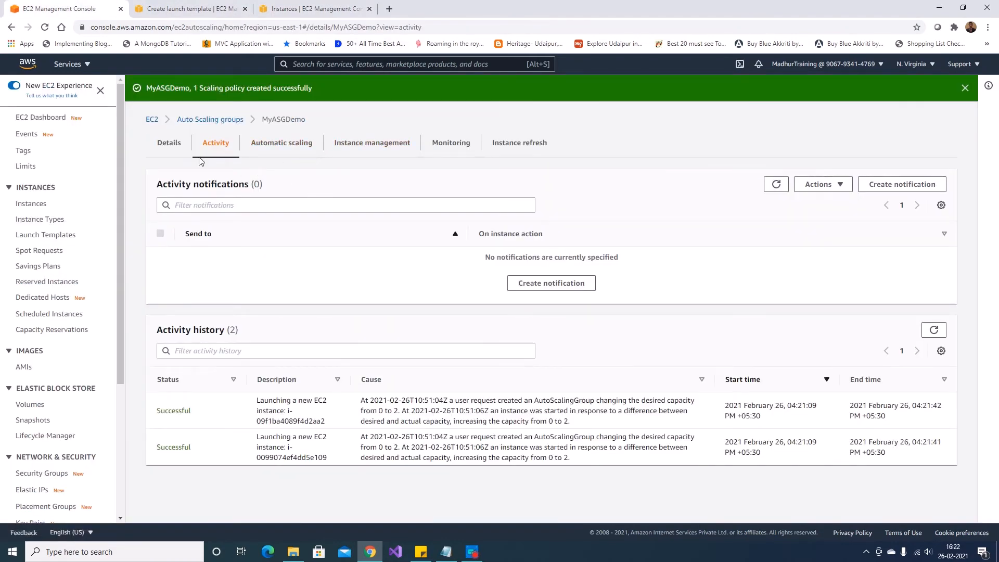
pyautogui.click(162, 145)
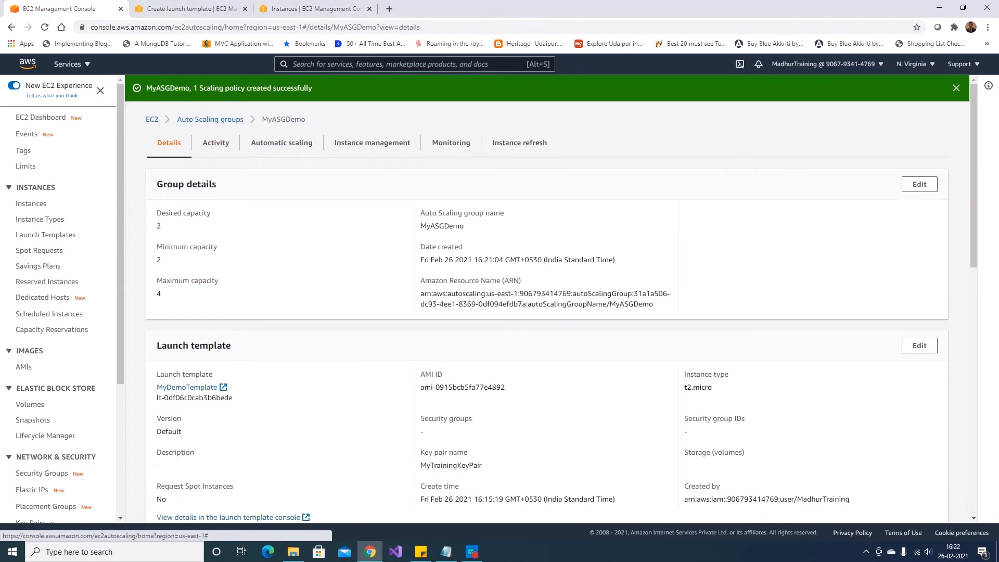
pyautogui.click(351, 154)
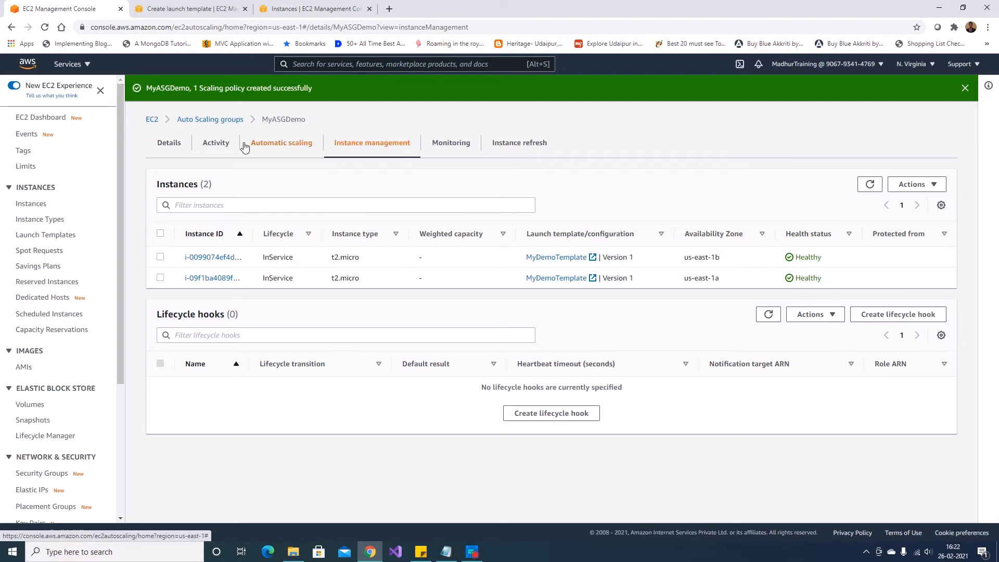
pyautogui.click(171, 148)
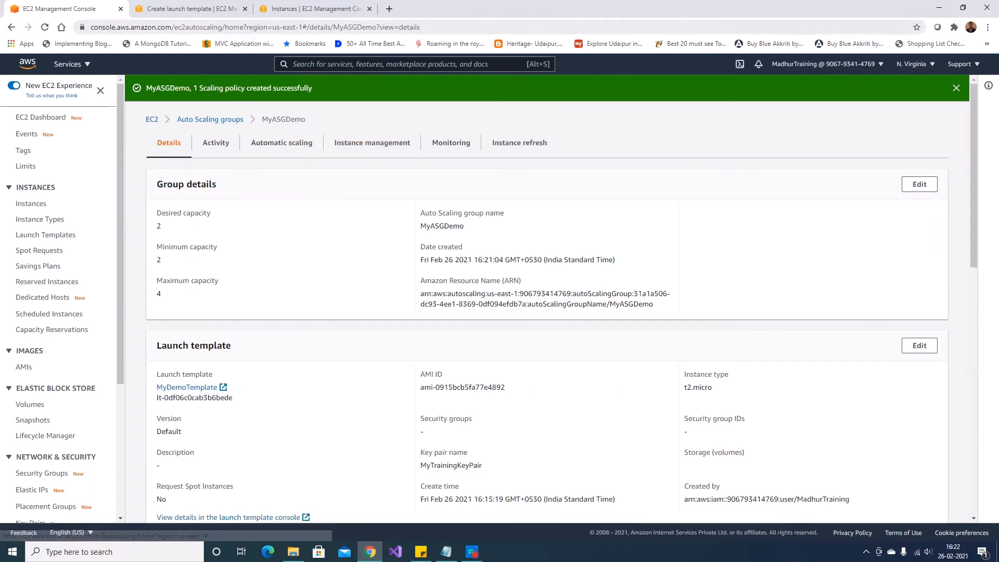
# Terminate instance i-0099074ef4dd5e109, then refresh the instances list and remove its running-state filter.
pyautogui.click(300, 14)
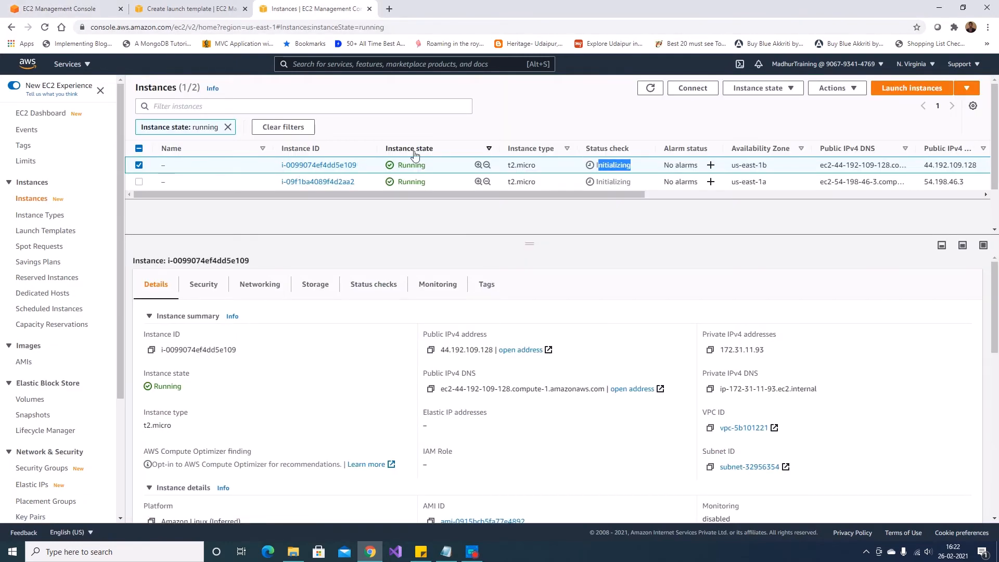
pyautogui.click(139, 166)
pyautogui.click(139, 165)
pyautogui.click(834, 90)
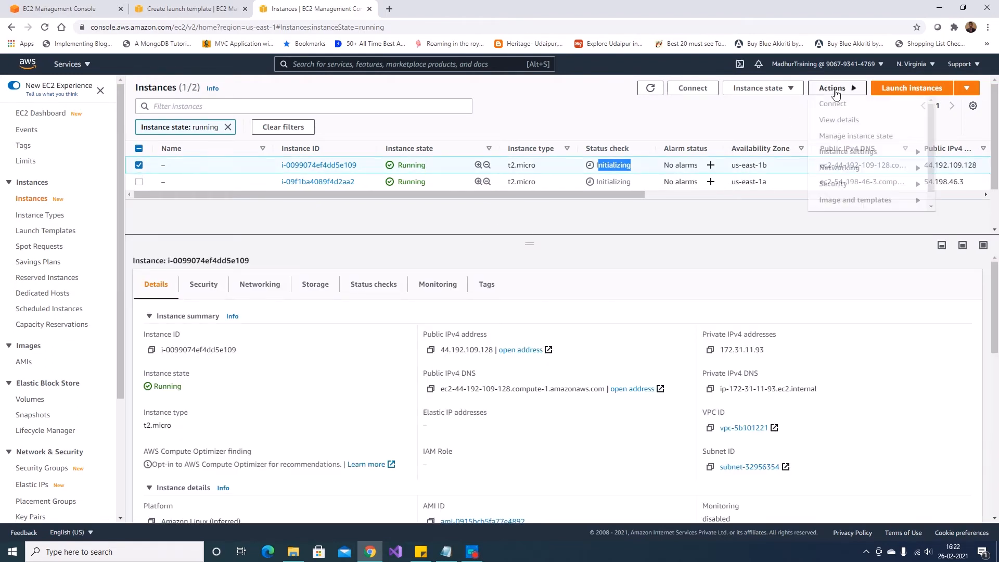
pyautogui.click(796, 94)
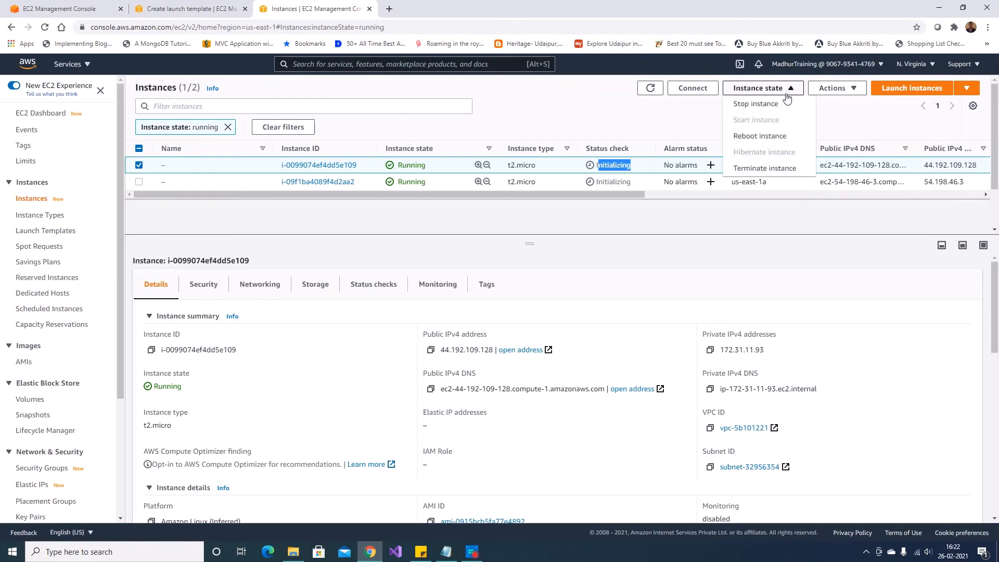
pyautogui.click(764, 169)
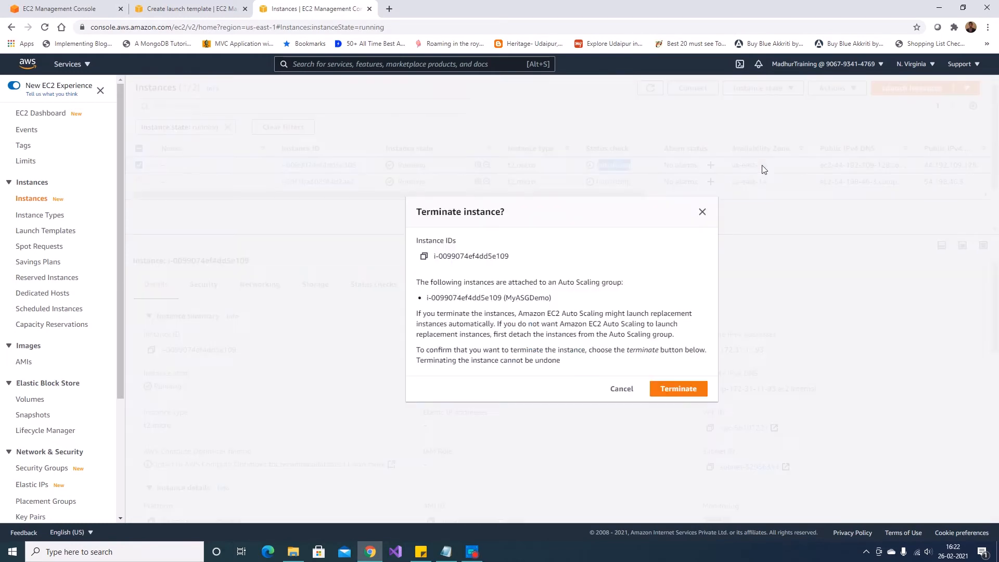
pyautogui.click(679, 390)
pyautogui.click(651, 114)
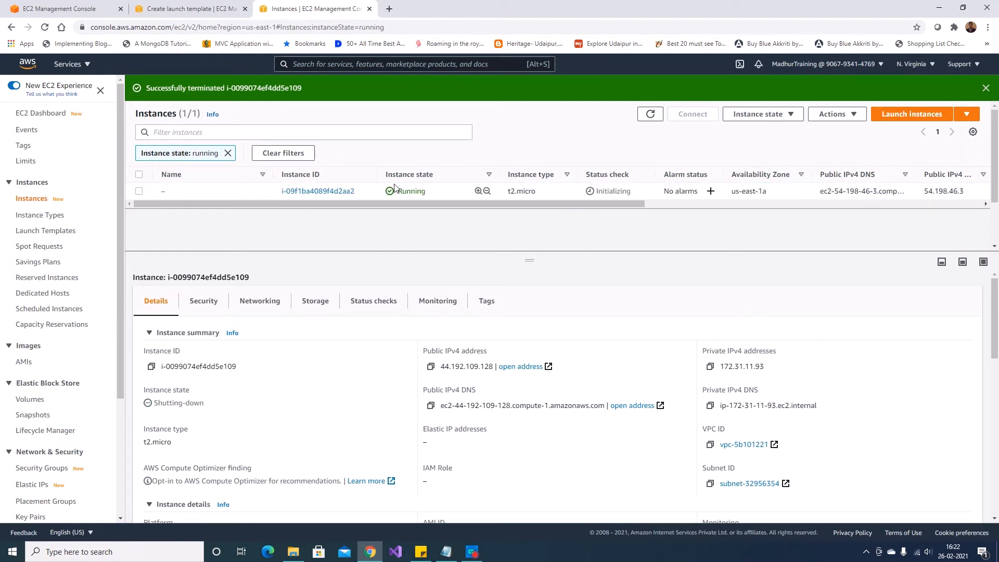
pyautogui.click(228, 153)
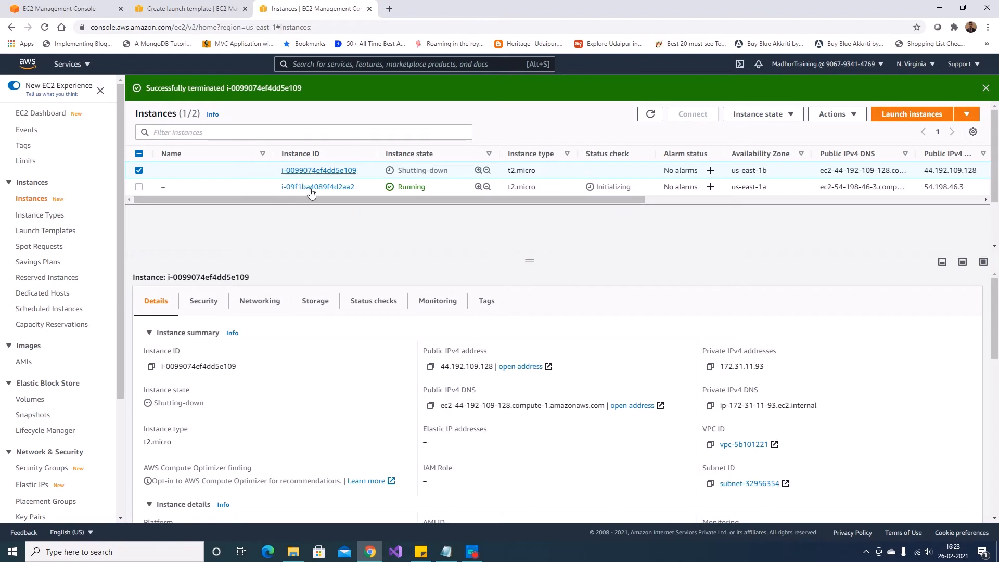
# Refresh MyASGDemo's activity history and the EC2 instances list to check how the group responds to the terminated instance.
pyautogui.click(68, 9)
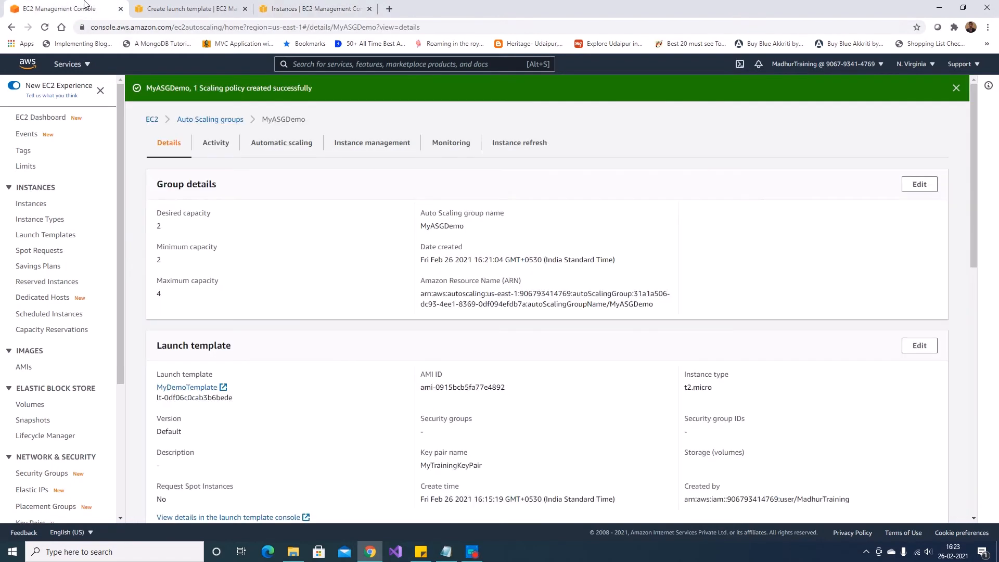
pyautogui.click(225, 142)
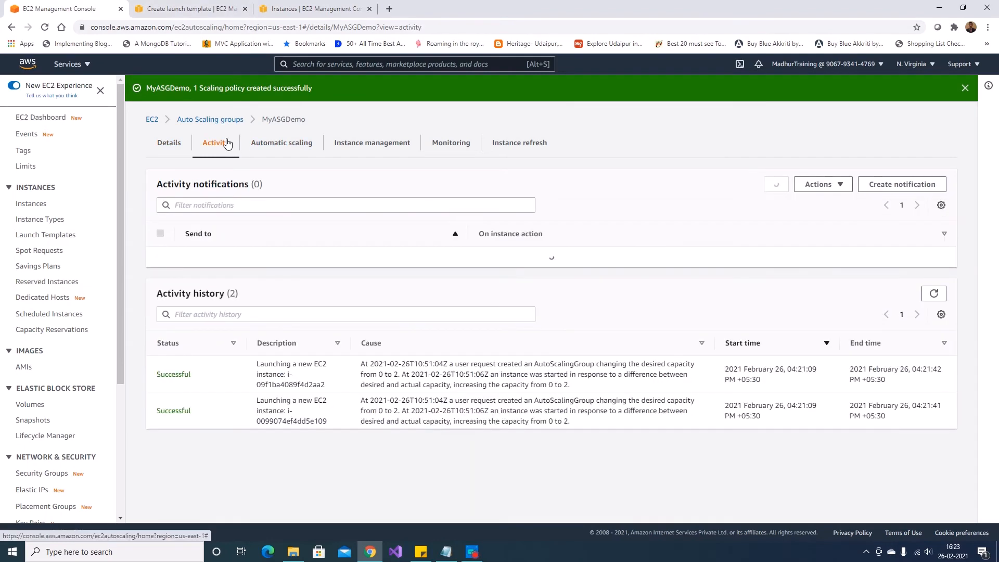
pyautogui.click(776, 185)
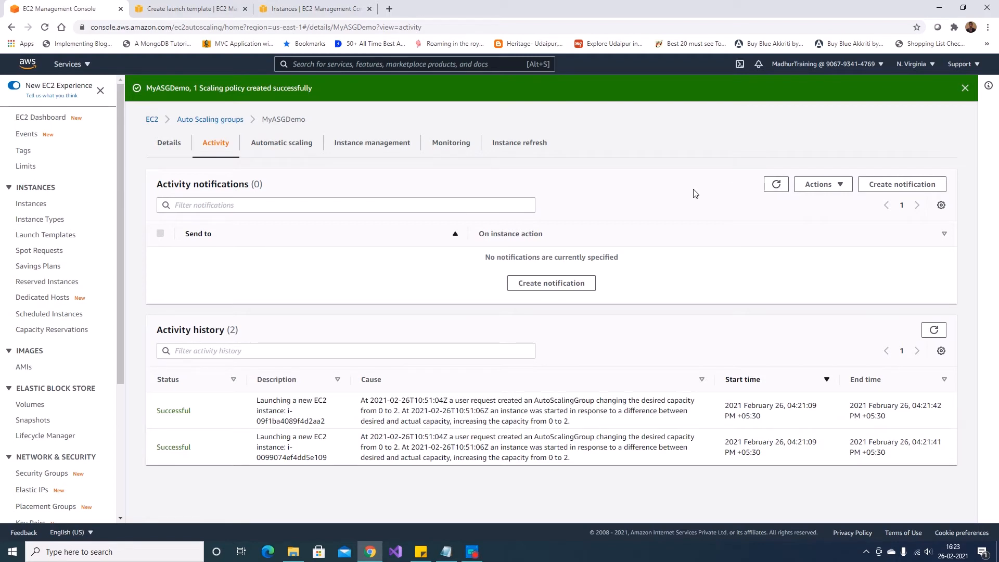
pyautogui.click(777, 188)
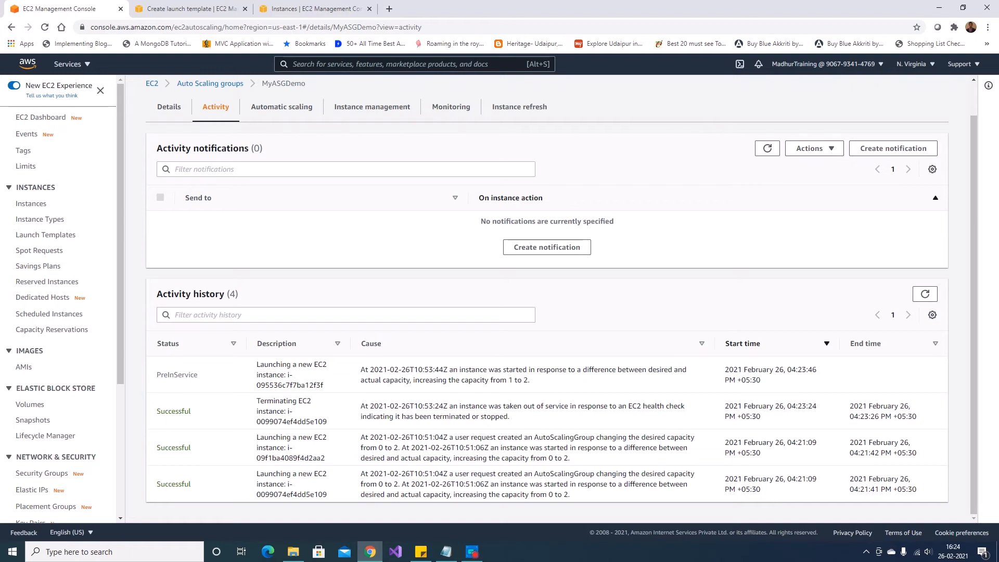
pyautogui.moveTo(531, 381); pyautogui.dragTo(370, 371)
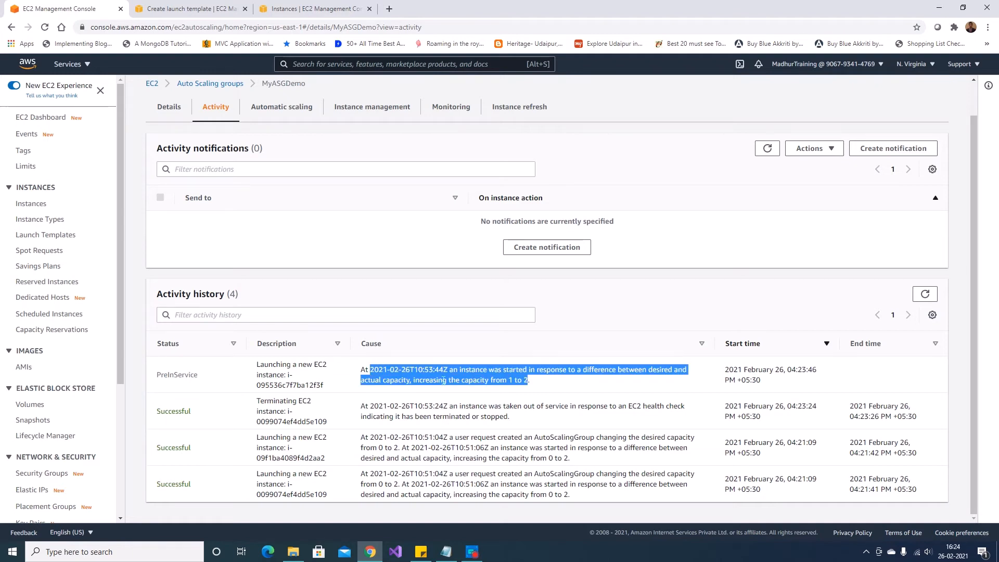
pyautogui.click(474, 379)
pyautogui.click(303, 10)
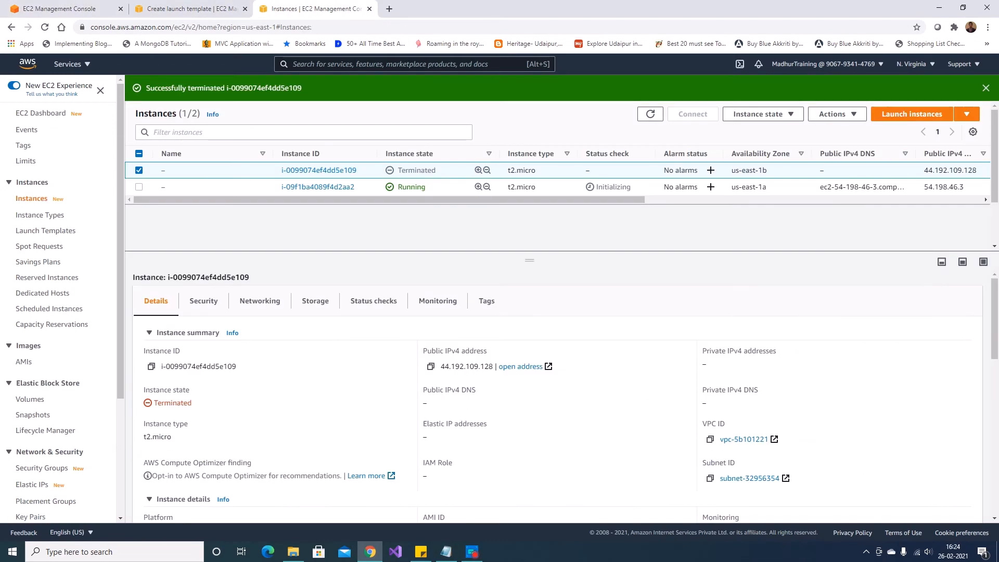
pyautogui.click(657, 115)
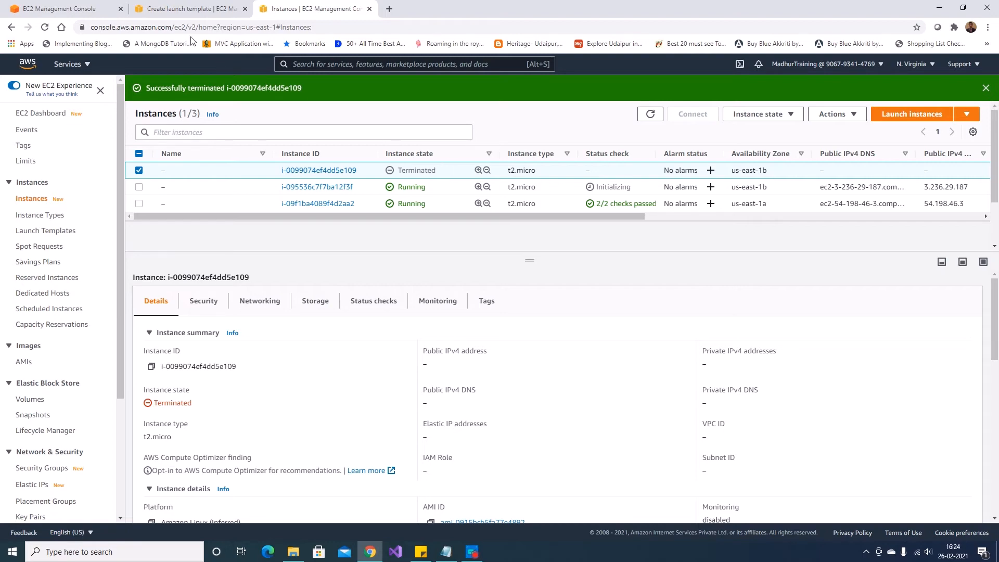
# Return to MyASGDemo and review the Target Tracking Policy in its automatic scaling settings.
pyautogui.click(178, 10)
pyautogui.click(62, 10)
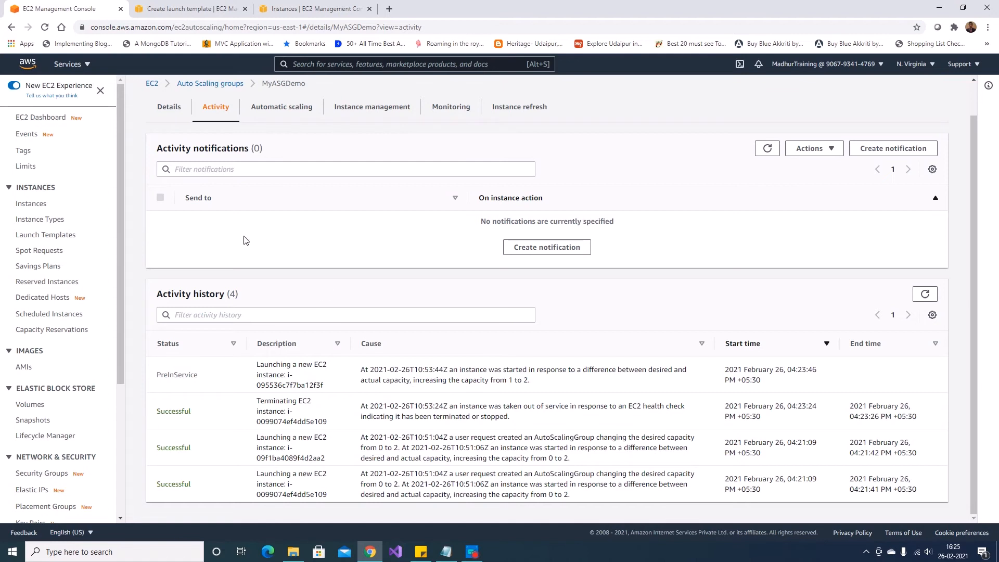
pyautogui.click(276, 111)
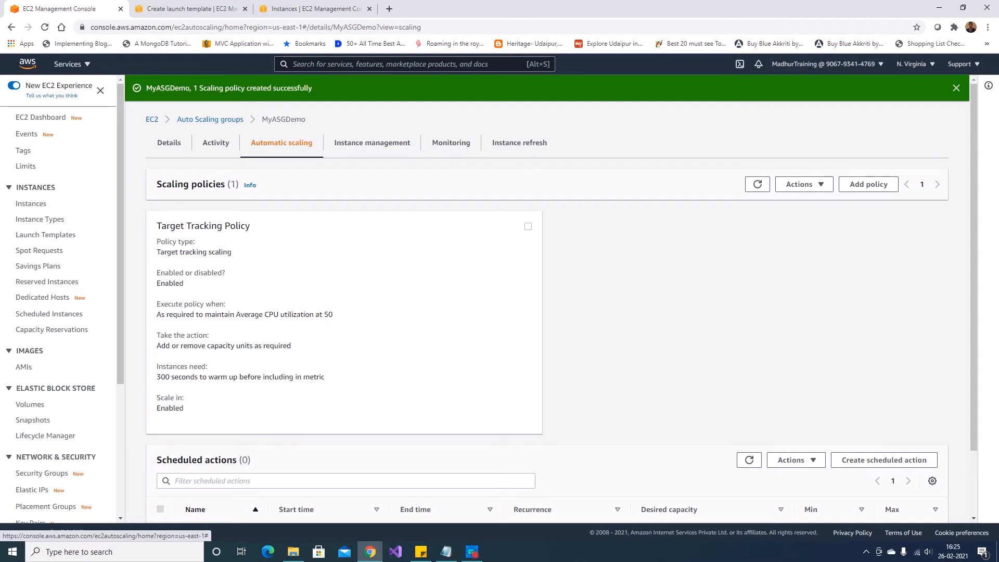
# Connect to instance i-09f1ba4089f4d2aa2 through EC2 Instance Connect with the user name ec2-user.
pyautogui.click(197, 9)
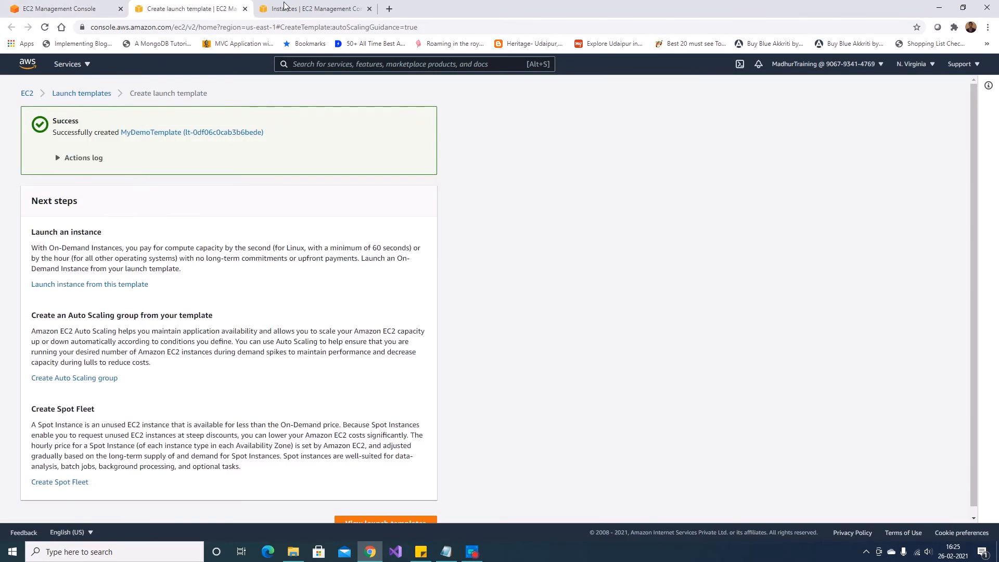
pyautogui.click(286, 9)
pyautogui.click(139, 170)
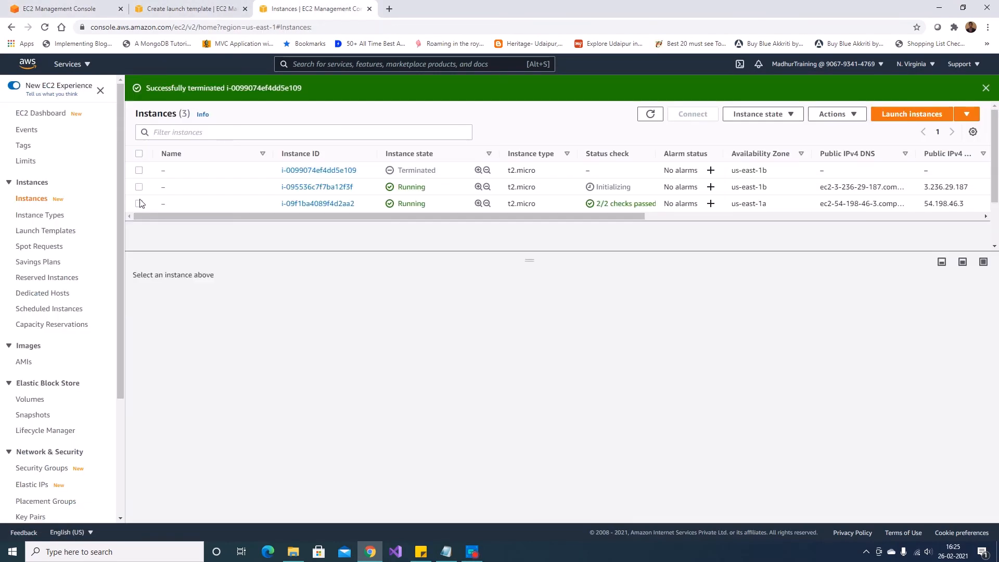
pyautogui.click(139, 203)
pyautogui.click(693, 114)
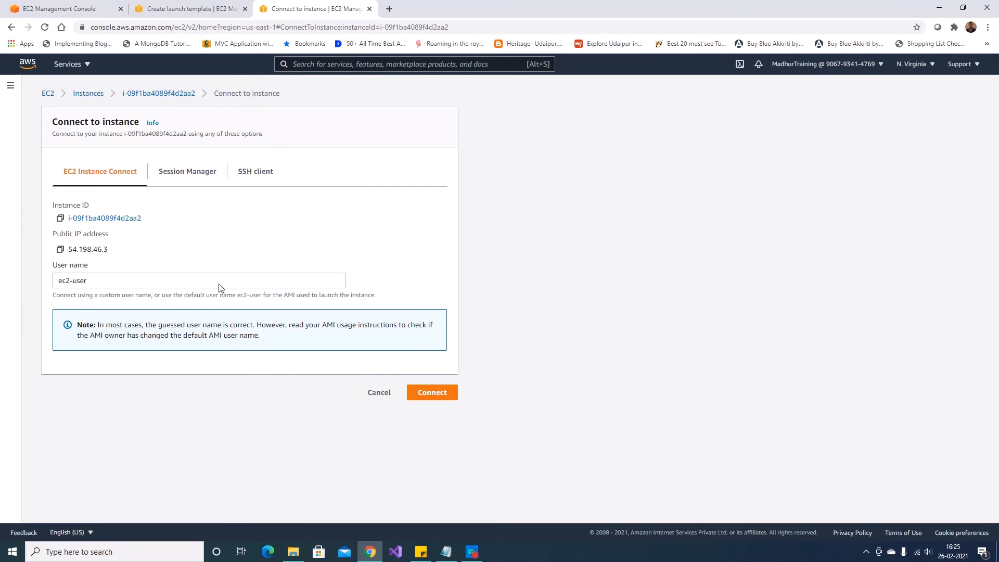
pyautogui.click(426, 392)
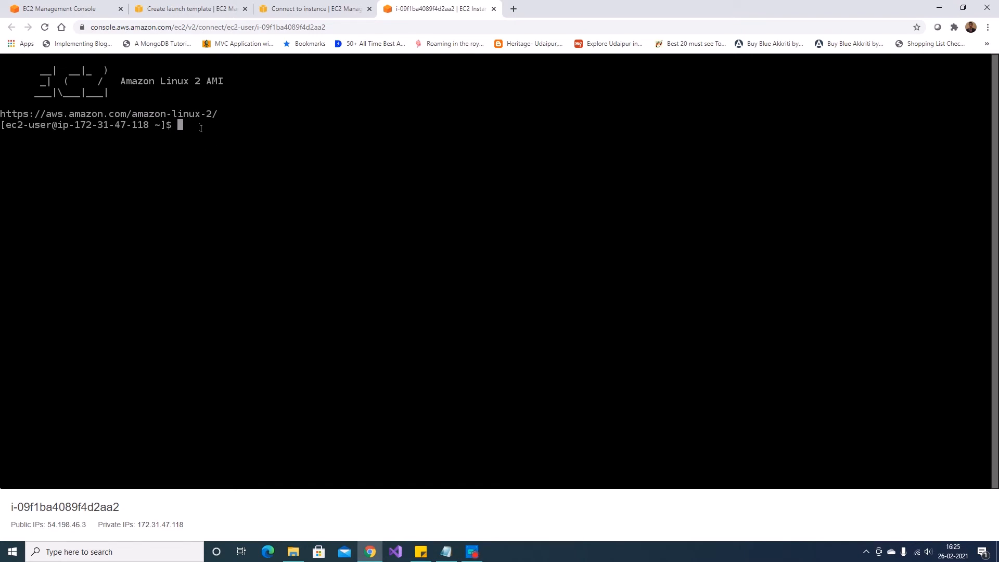
# Copy "sudo amazon-linux-extras install epel -y" from the Notepad notes and run it in the instance's terminal.
pyautogui.click(447, 550)
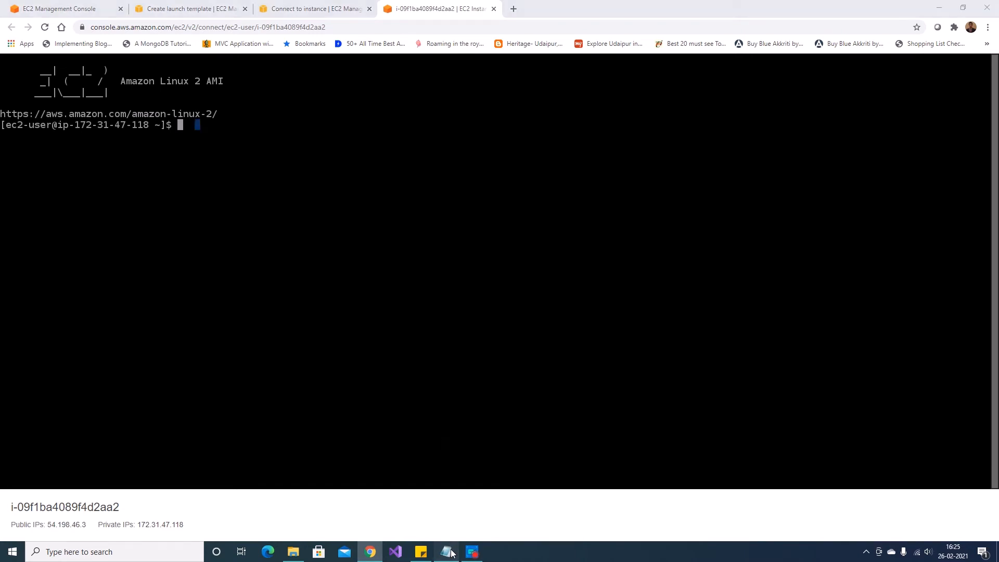
pyautogui.moveTo(378, 66); pyautogui.dragTo(201, 64)
pyautogui.hotkey('ctrl', 'c')
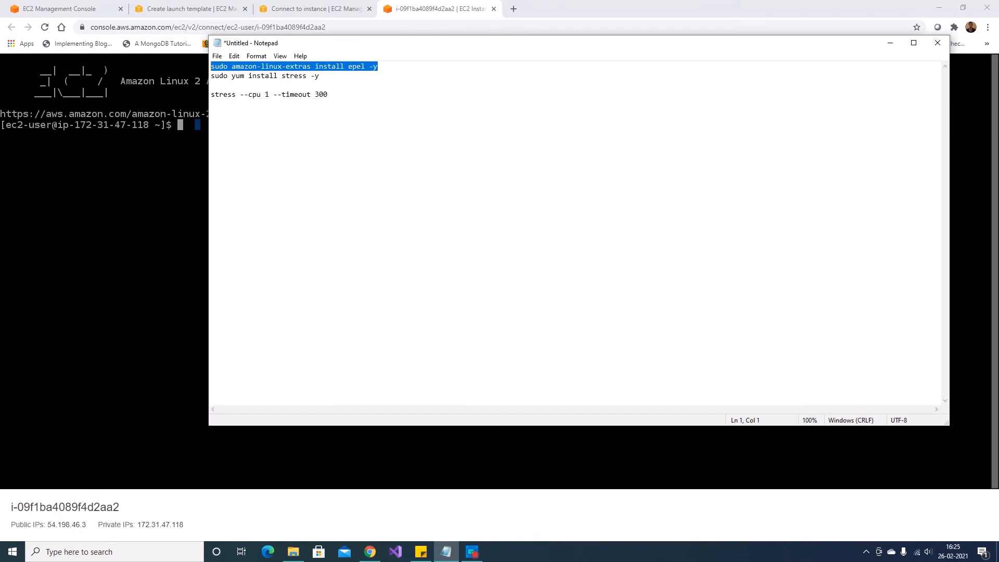
pyautogui.click(196, 125)
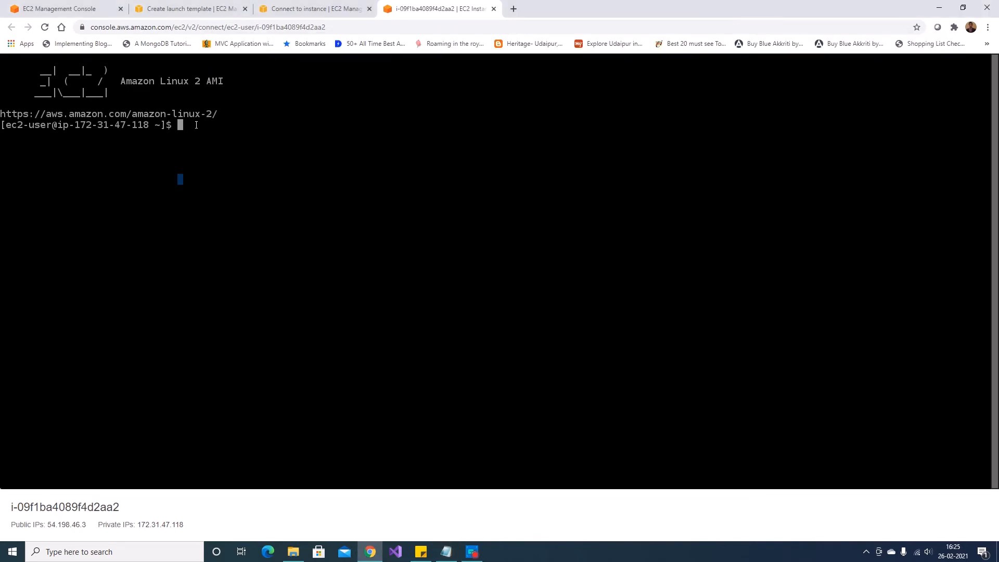
pyautogui.hotkey('ctrl', 'v')
pyautogui.press('Return')
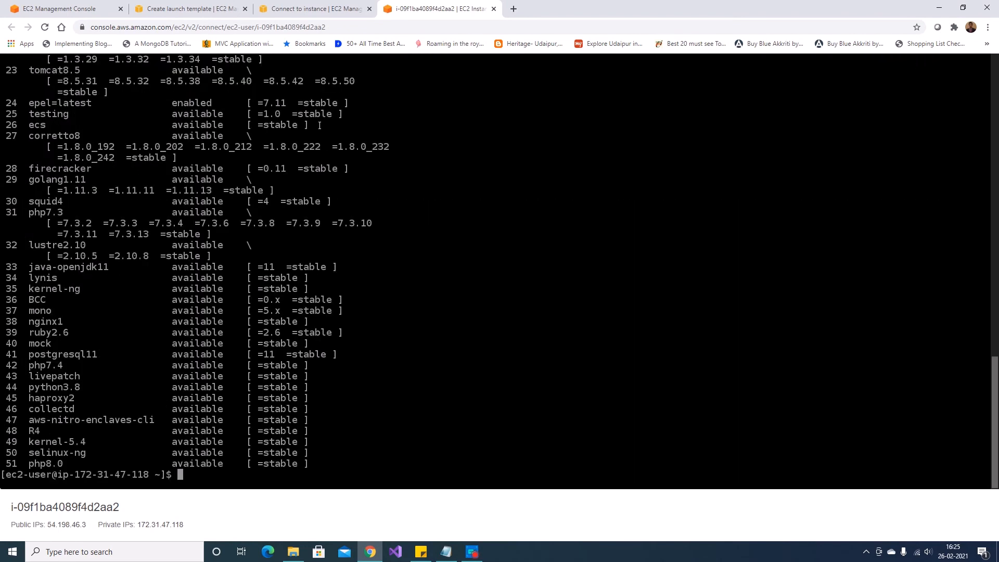
# Copy "sudo yum install stress -y" from the Notepad notes and run it in the instance's terminal.
pyautogui.click(446, 552)
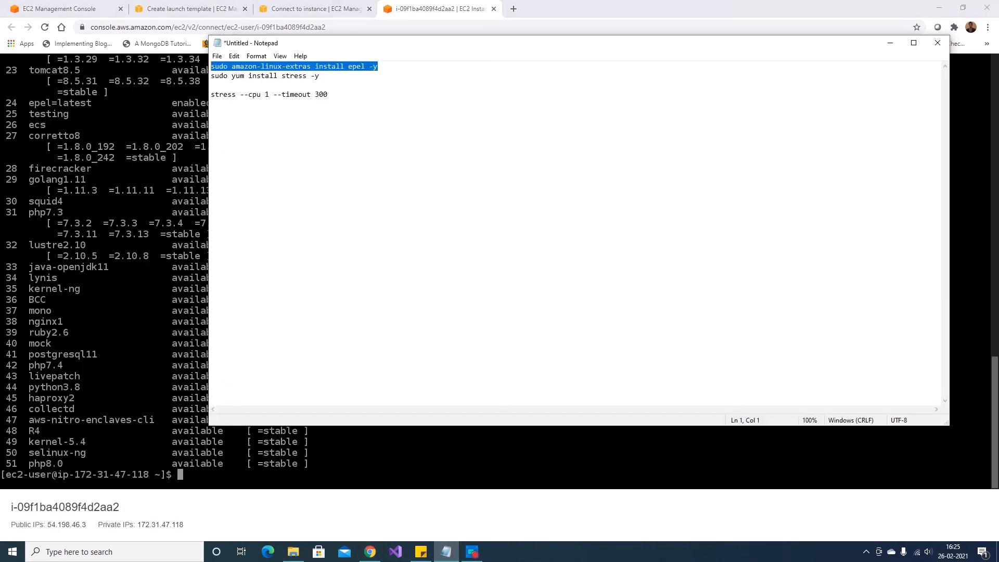
pyautogui.moveTo(319, 76); pyautogui.dragTo(205, 78)
pyautogui.hotkey('ctrl', 'c')
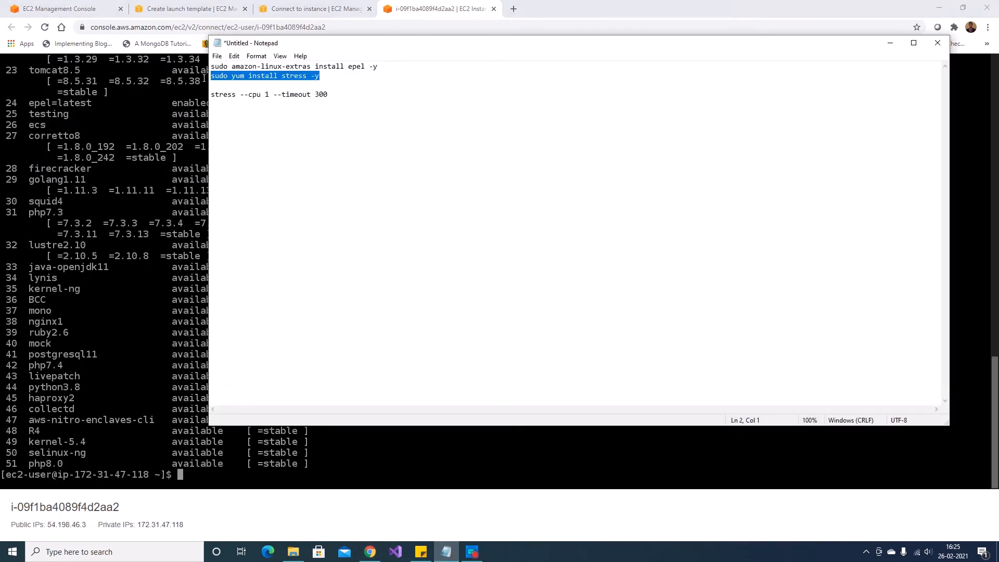
pyautogui.click(214, 481)
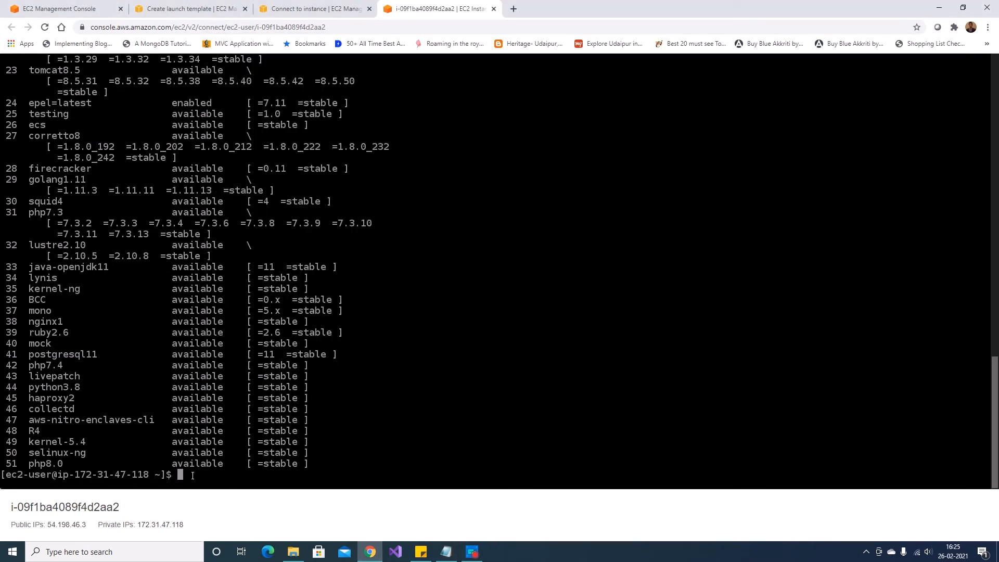
pyautogui.hotkey('ctrl', 'v')
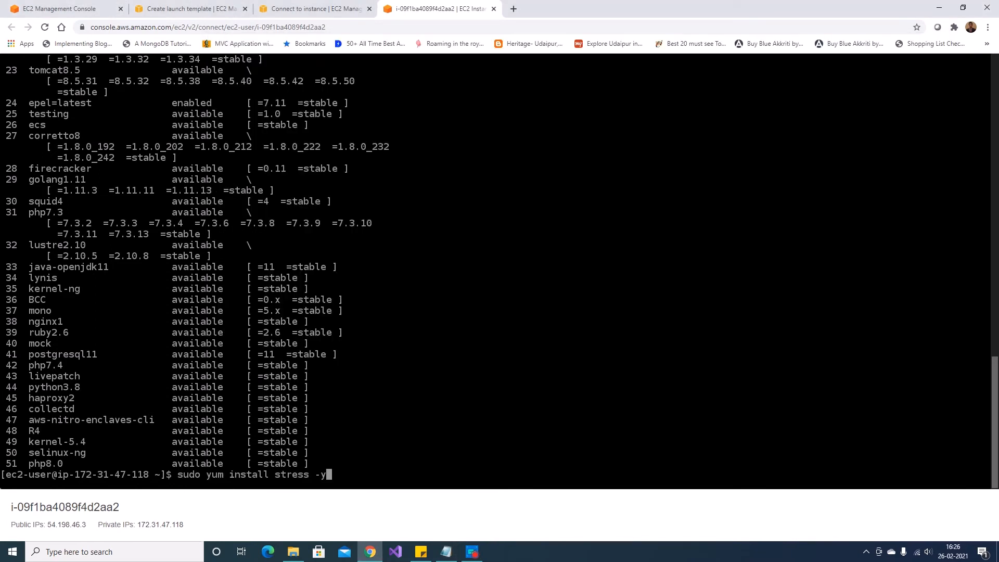
pyautogui.press('Return')
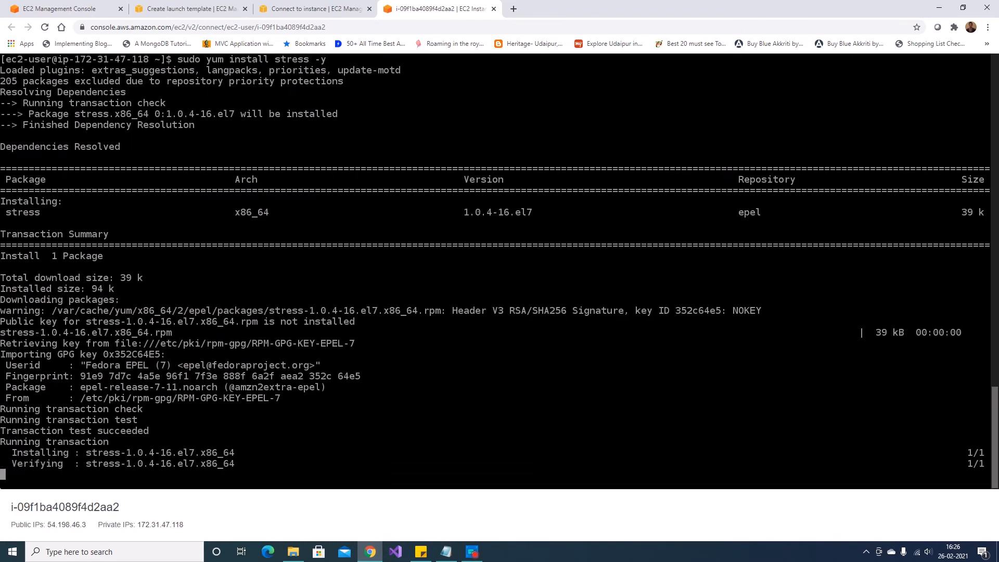
# Start the CPU load in the instance's terminal with "stress --cpu 1 --timeout 300" from the Notepad notes.
pyautogui.click(446, 552)
pyautogui.moveTo(328, 94); pyautogui.dragTo(208, 94)
pyautogui.click(227, 465)
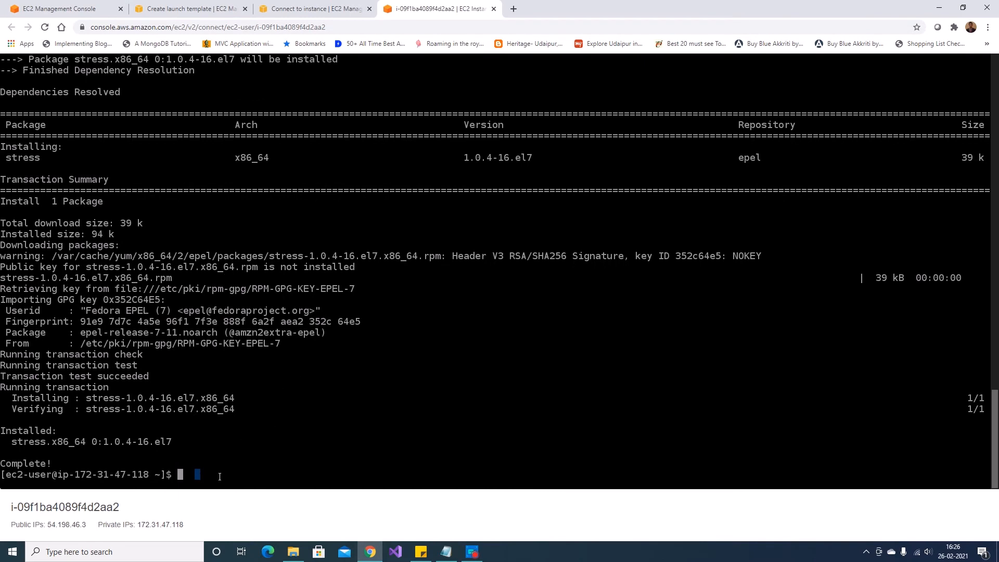
pyautogui.write('stress --cpu 1 --timeout 300')
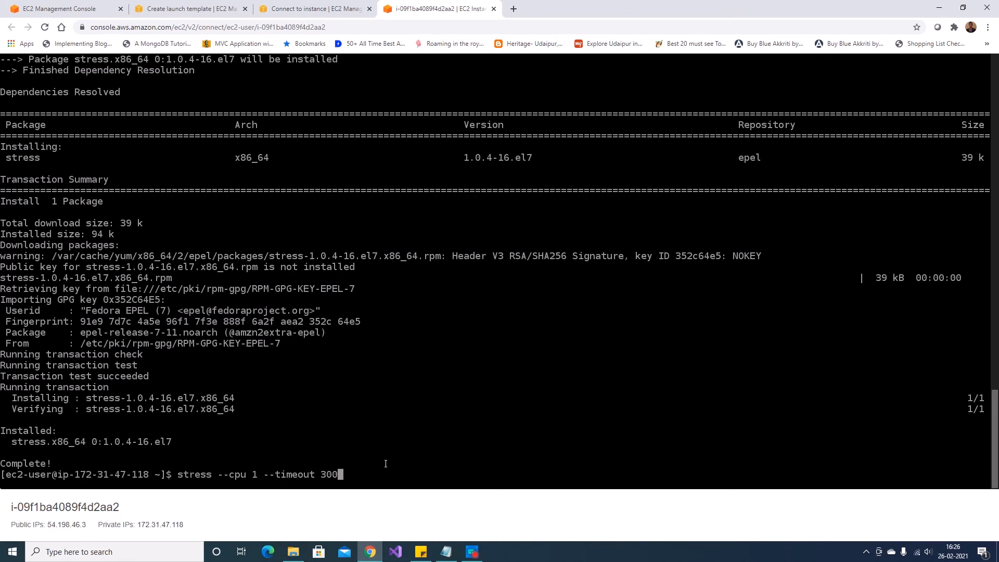
pyautogui.press('Return')
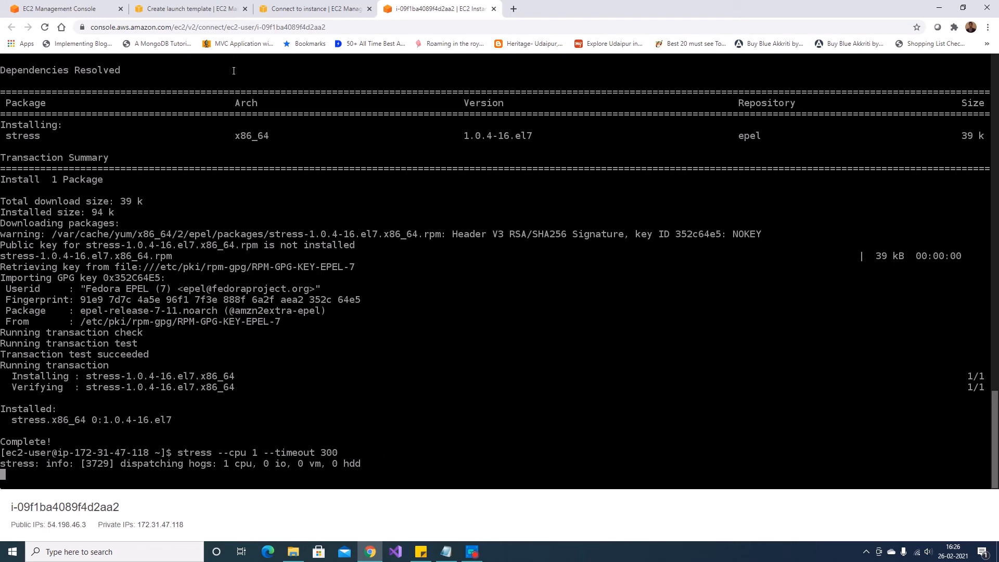
# Open the details of instance i-09f1ba4089f4d2aa2 and examine its monitoring charts, including CPU utilization.
pyautogui.click(302, 10)
pyautogui.click(190, 10)
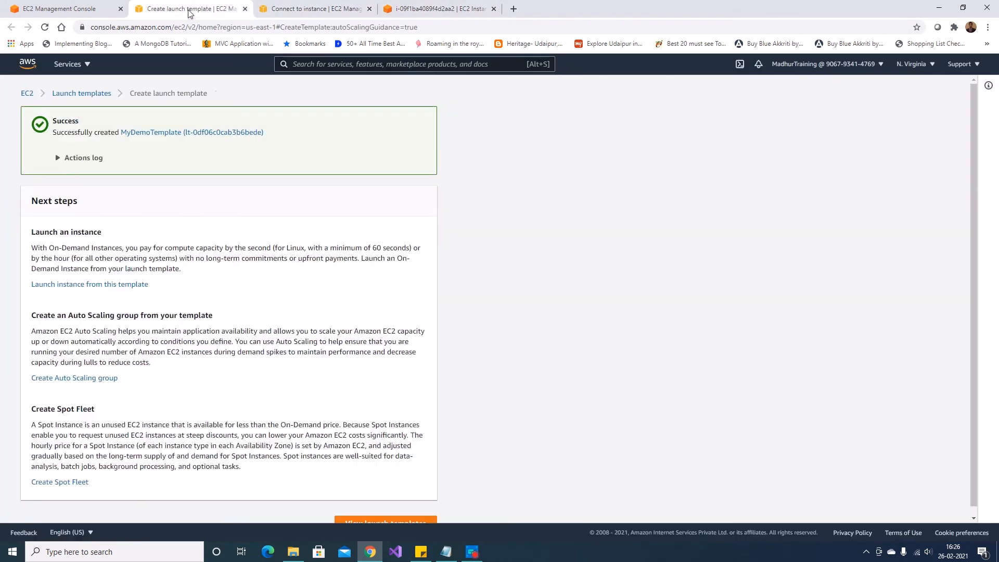
pyautogui.click(319, 11)
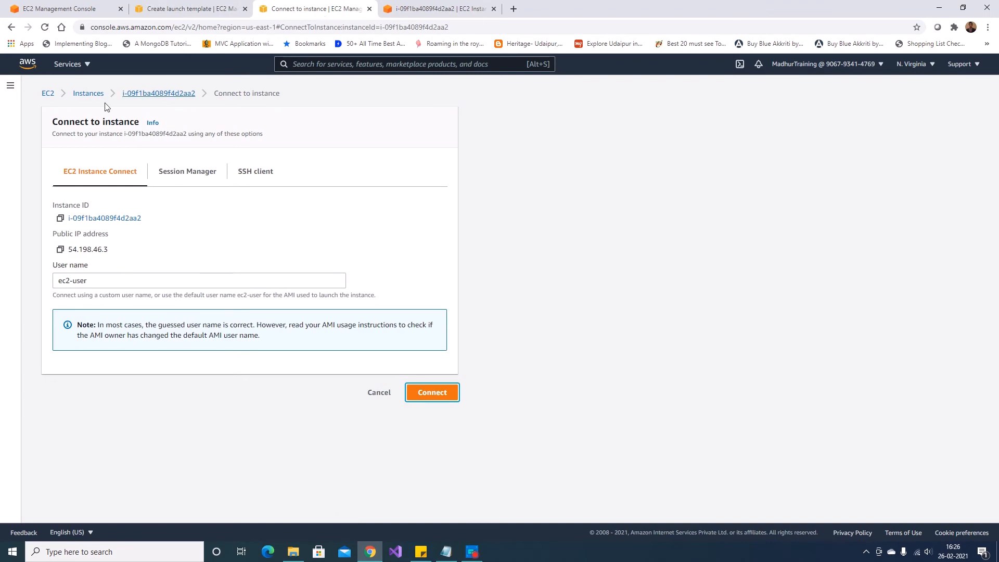
pyautogui.click(177, 94)
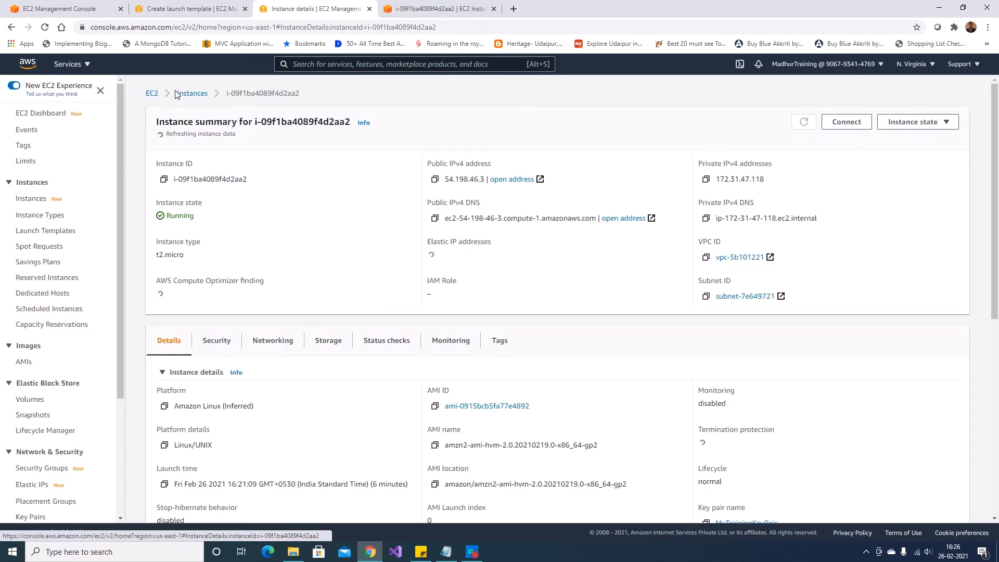
pyautogui.scroll(-2, 396, 292)
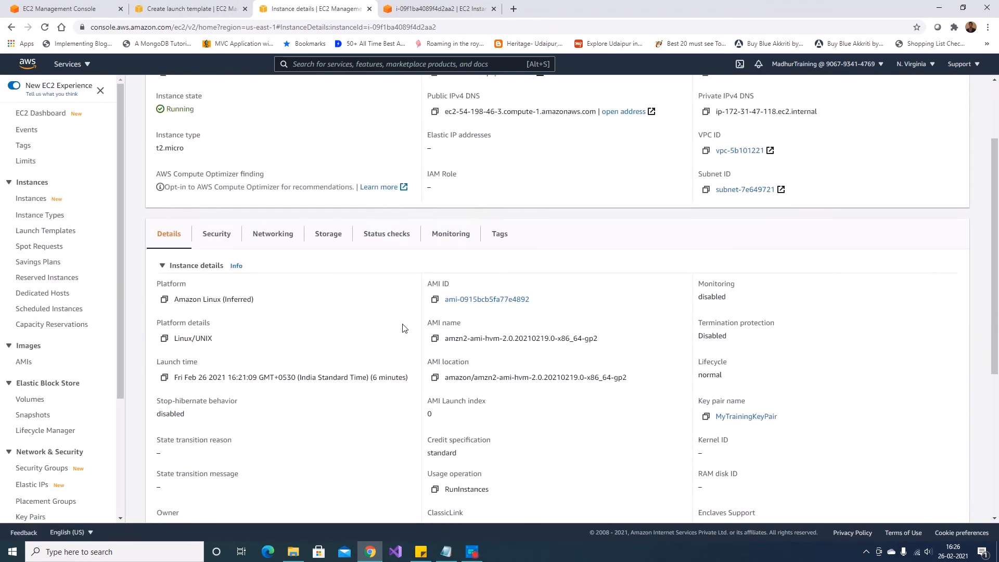
pyautogui.click(447, 235)
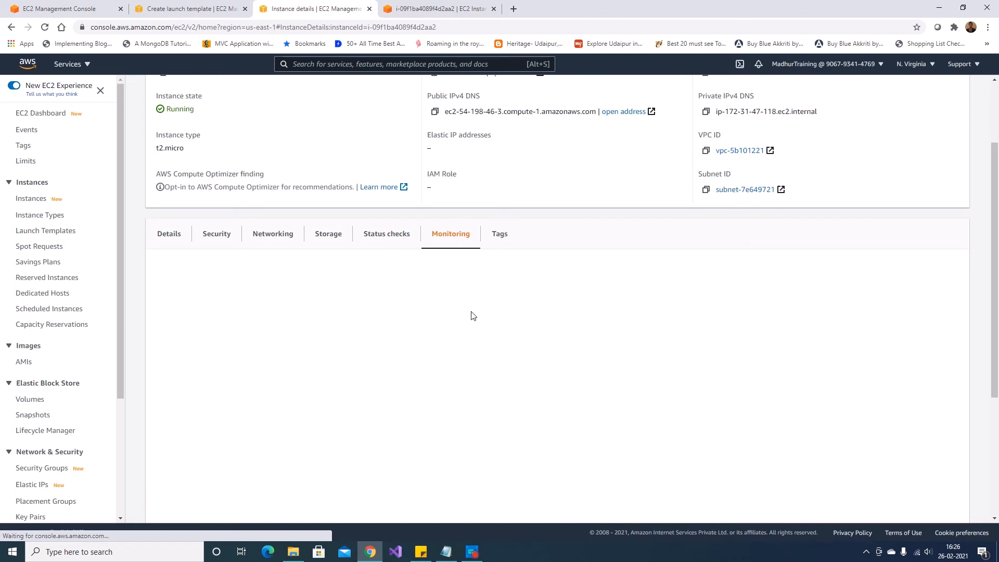
pyautogui.scroll(-4, 473, 316)
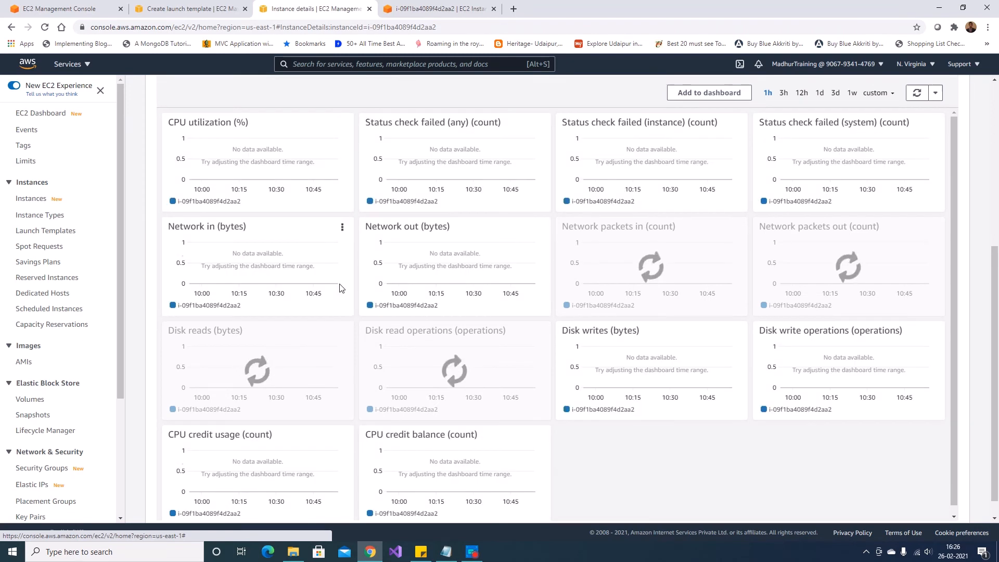
pyautogui.scroll(2, 341, 288)
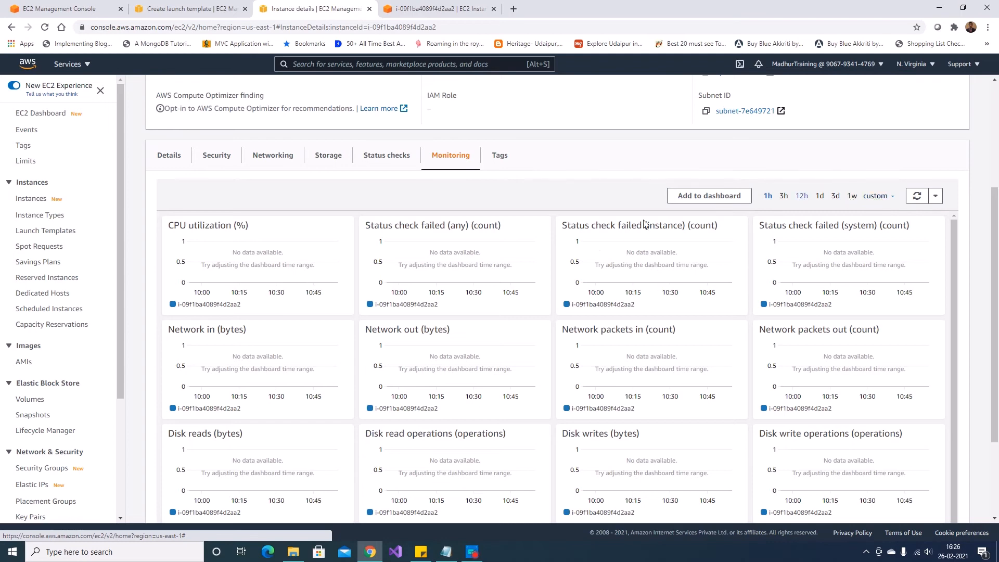
# Set the instance's monitoring charts to a custom relative range of 1 minute and refresh them.
pyautogui.click(888, 197)
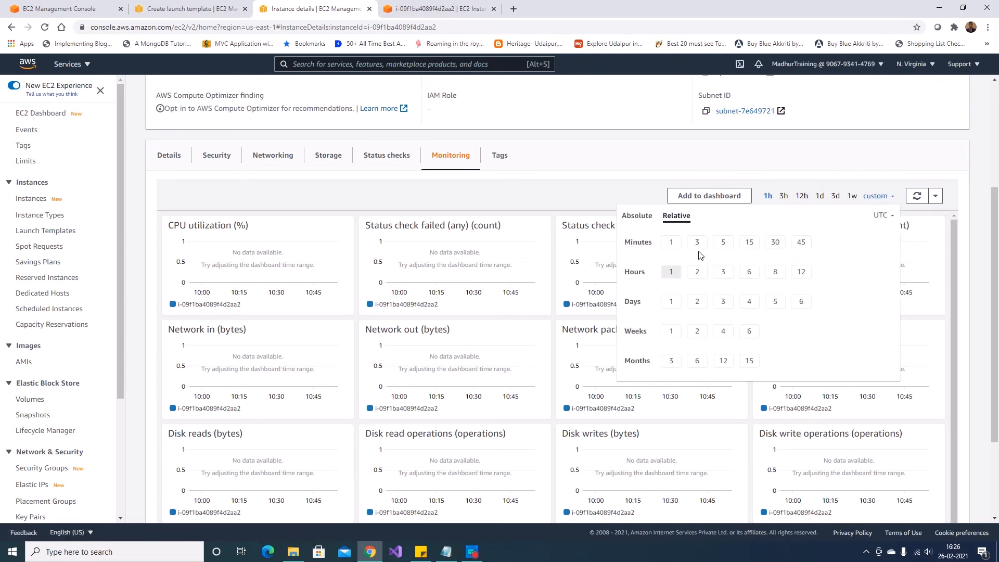
pyautogui.click(671, 242)
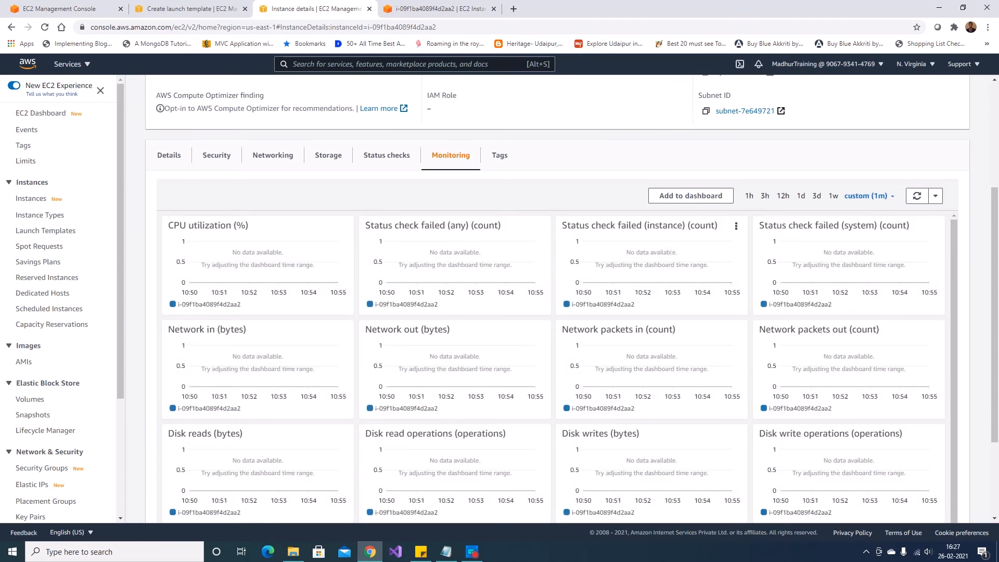
pyautogui.click(912, 202)
# Refresh the one-hour monitoring charts of i-09f1ba4089f4d2aa2 in the instances list and examine its CPU utilization.
pyautogui.scroll(3, 371, 341)
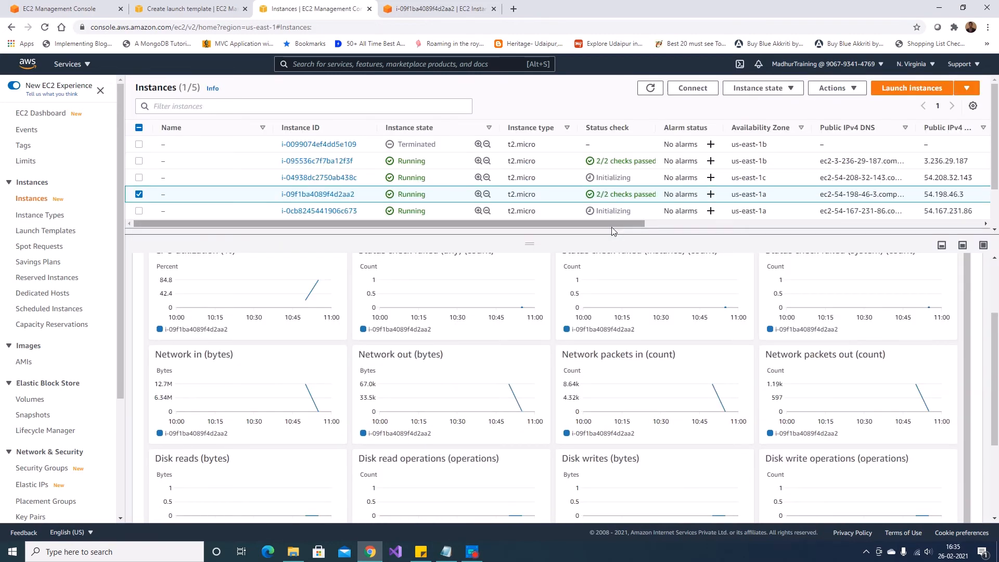
pyautogui.scroll(3, 473, 343)
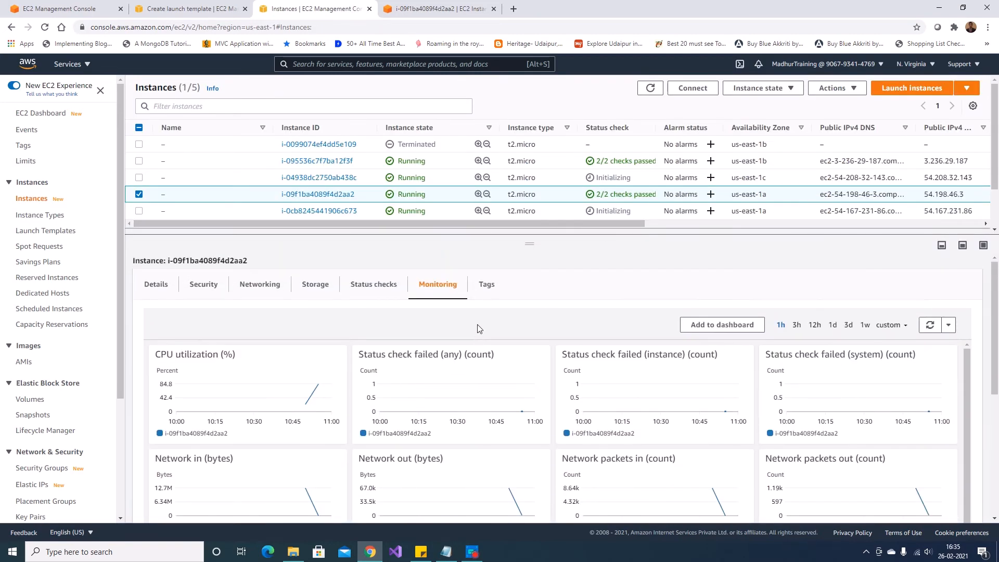
pyautogui.click(930, 325)
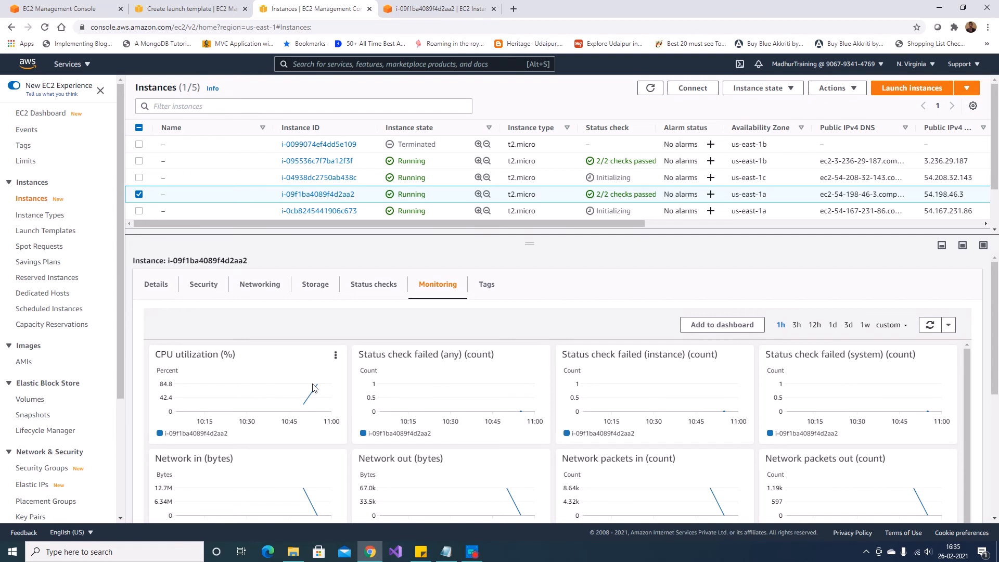
pyautogui.moveTo(316, 396)
# Return to MyASGDemo's activity history, refresh it, and examine the causes given for the latest instance launches.
pyautogui.click(199, 6)
pyautogui.click(47, 4)
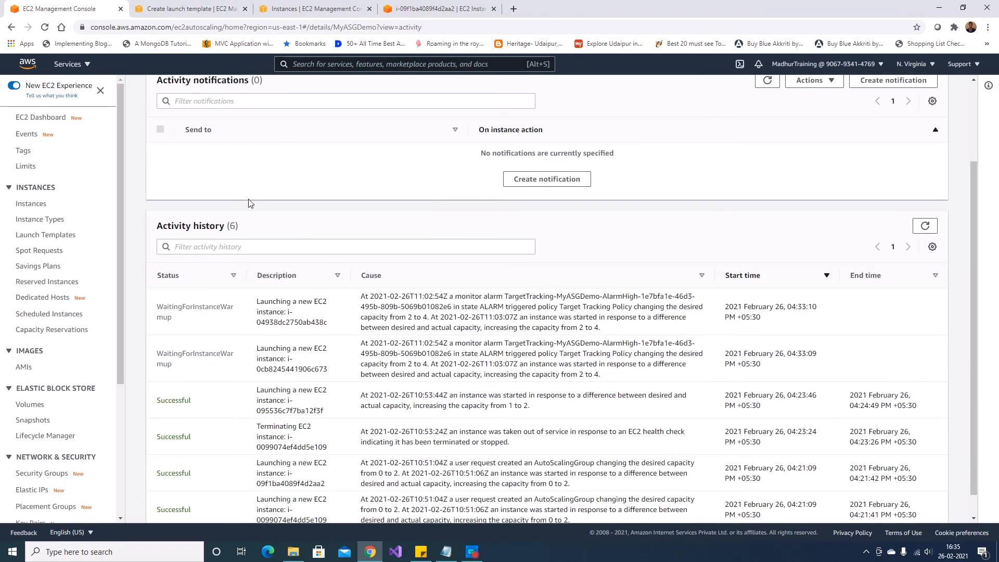
pyautogui.click(926, 331)
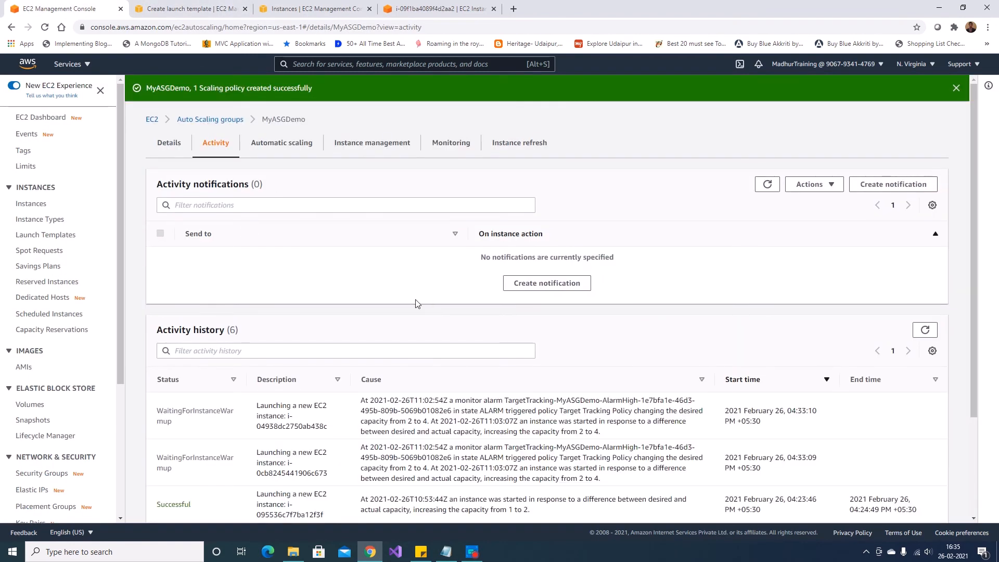
pyautogui.scroll(-3, 375, 343)
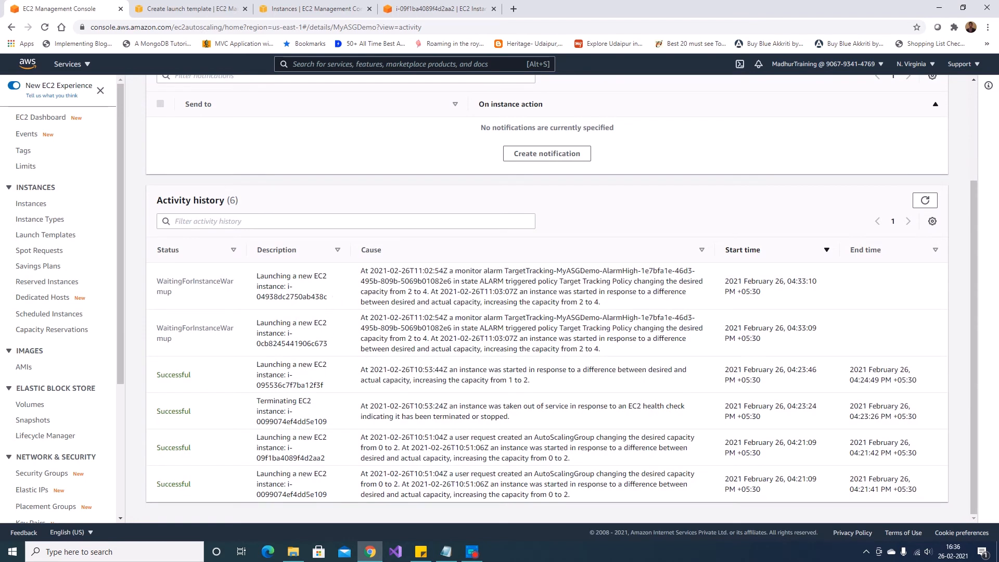
pyautogui.moveTo(479, 328); pyautogui.dragTo(533, 328)
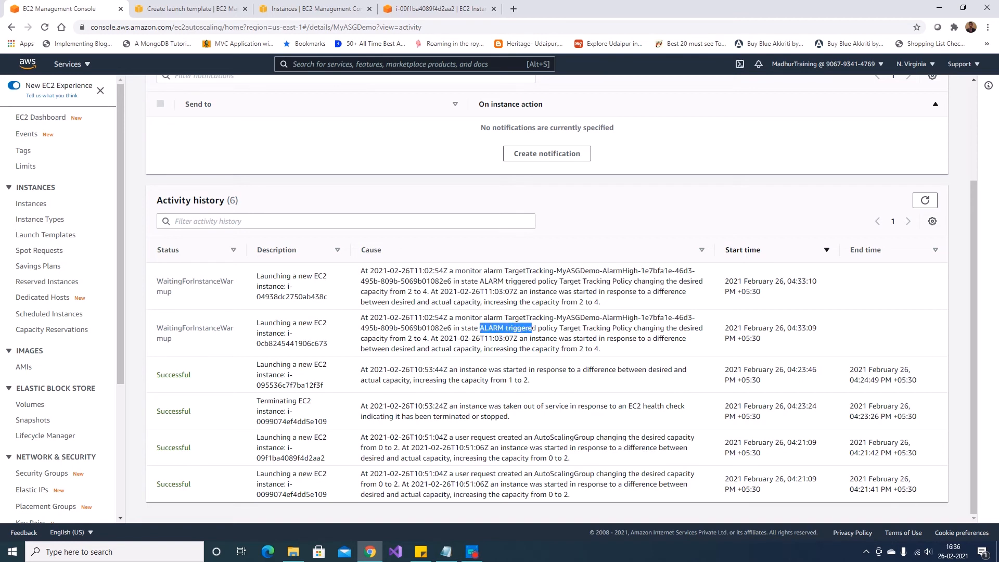
pyautogui.moveTo(599, 349); pyautogui.dragTo(578, 349)
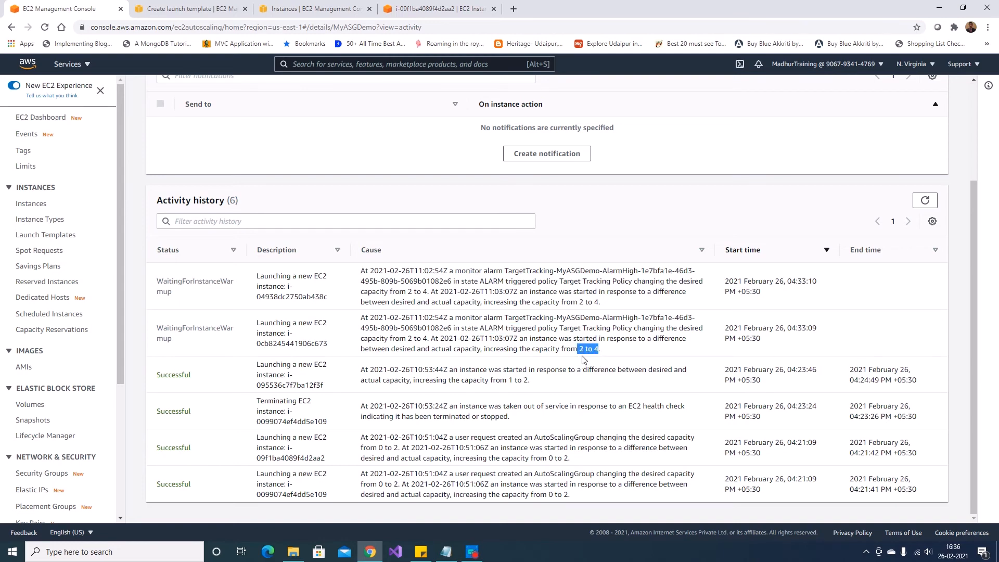
pyautogui.scroll(5, 446, 396)
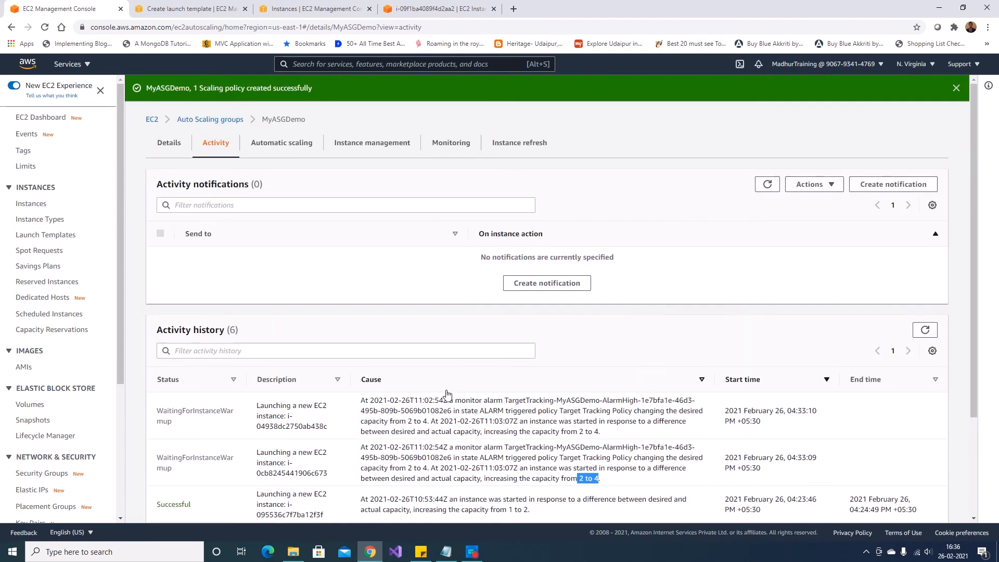
# Refresh the EC2 instances list to check the new instances' status, and check the stress run in the terminal.
pyautogui.click(315, 9)
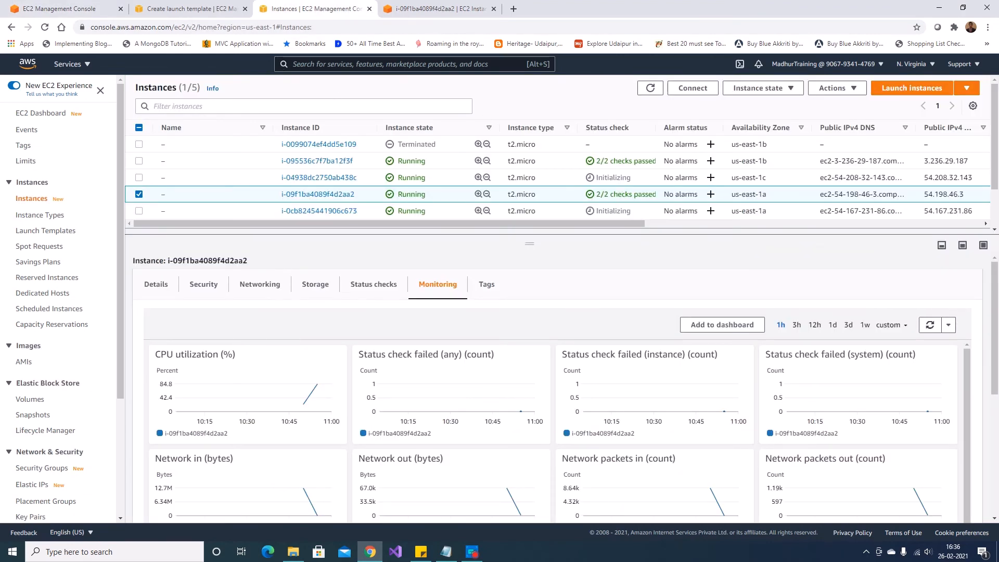
pyautogui.click(651, 87)
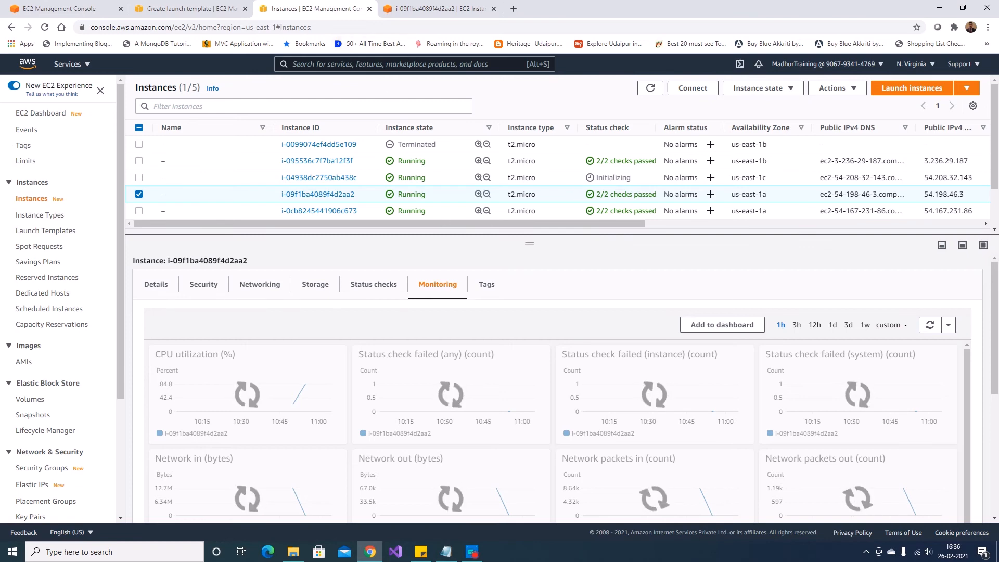
pyautogui.click(410, 9)
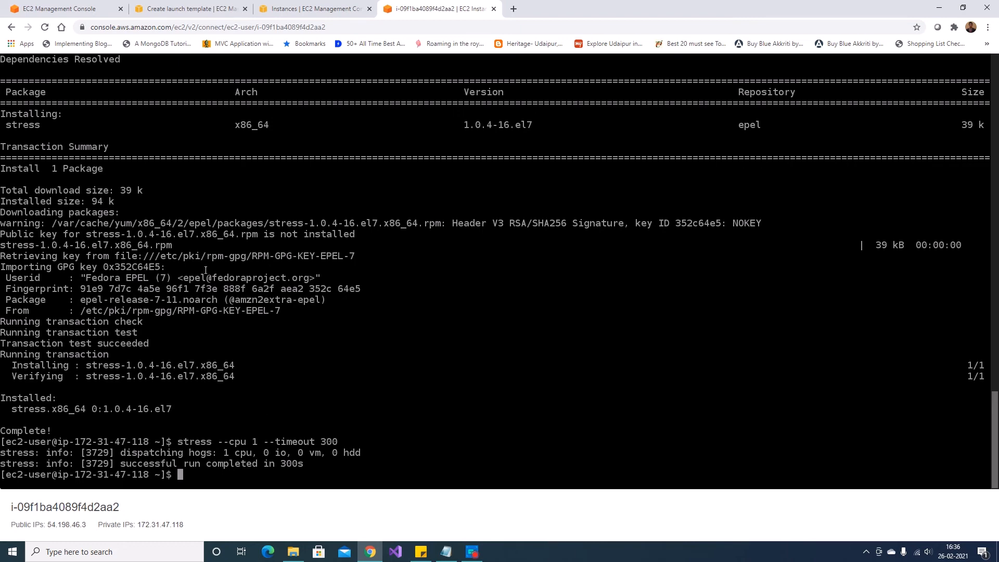
# Return from the terminal to MyASGDemo's activity history and refresh it to check the status of the latest launches.
pyautogui.click(312, 9)
pyautogui.click(174, 9)
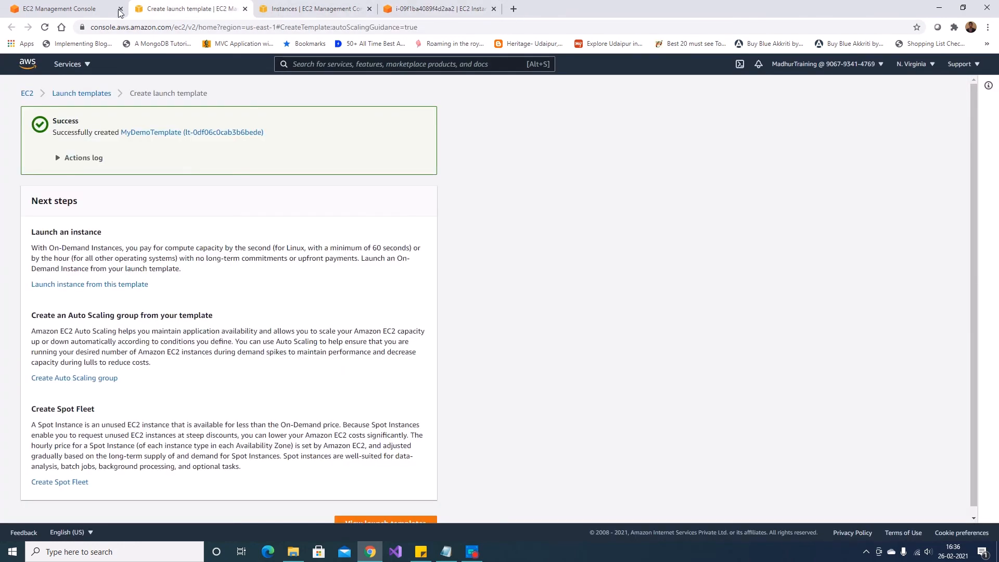
pyautogui.click(57, 11)
pyautogui.scroll(-3, 556, 346)
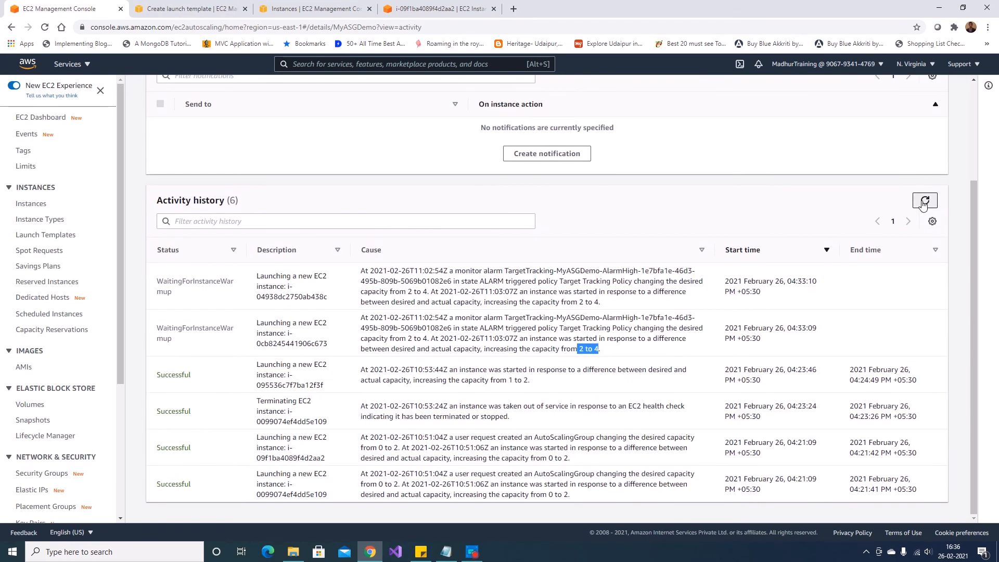
pyautogui.click(924, 203)
pyautogui.scroll(-3, 810, 245)
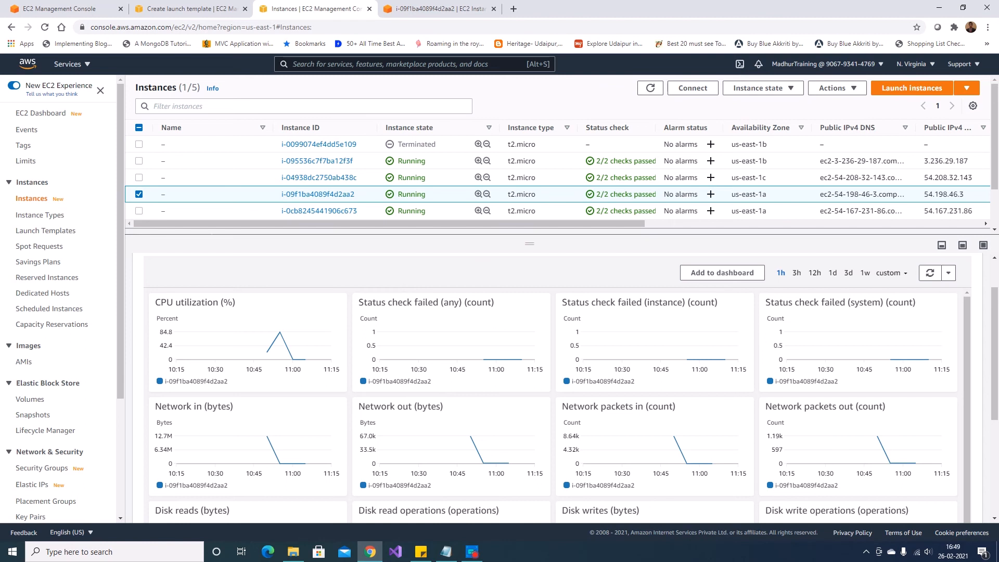
# Inspect the CPU utilization chart of i-09f1ba4089f4d2aa2, and refresh MyASGDemo's activity history to read the causes of the newest activities.
pyautogui.moveTo(279, 367)
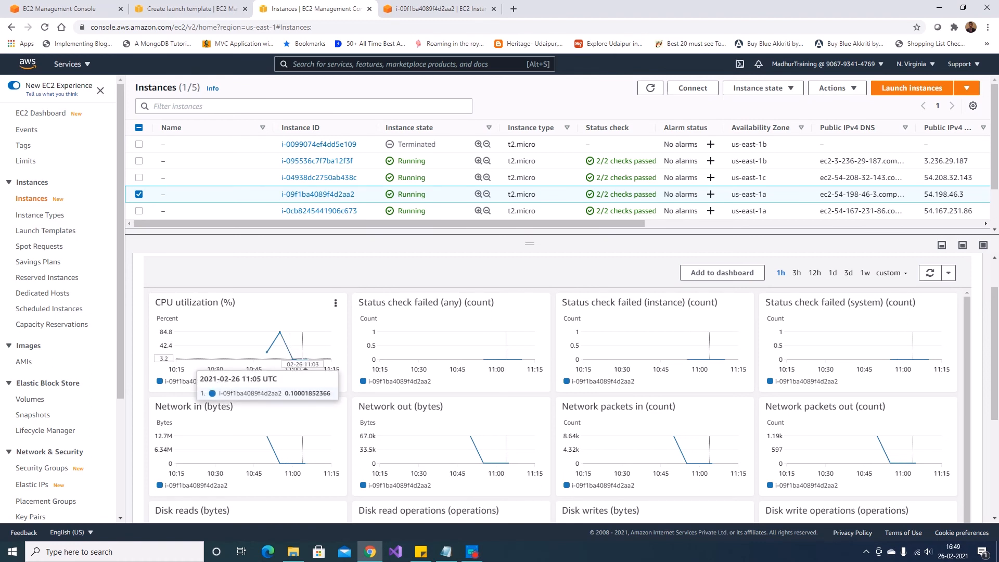
pyautogui.click(43, 9)
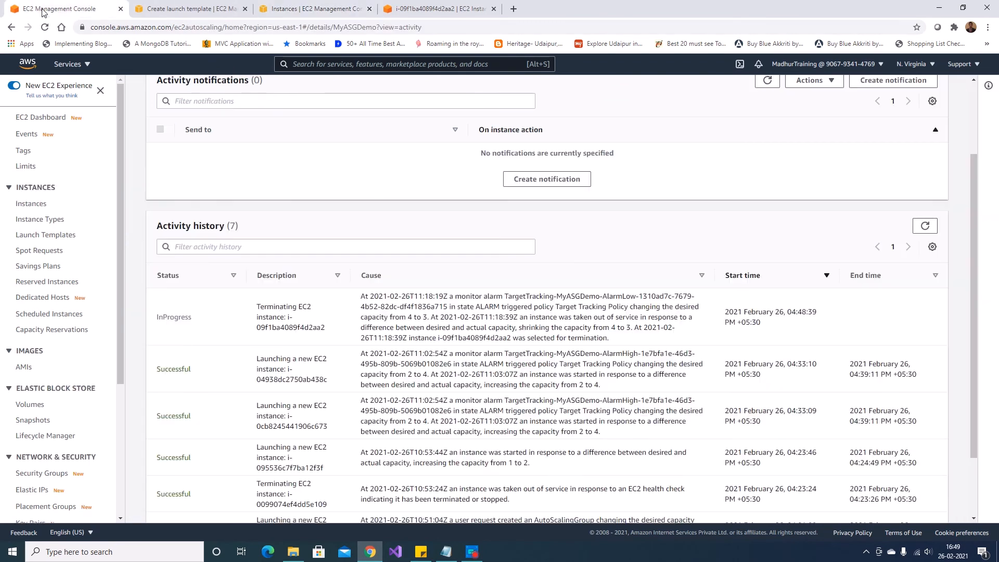
pyautogui.click(159, 9)
pyautogui.click(60, 8)
pyautogui.click(924, 226)
pyautogui.scroll(-1, 848, 327)
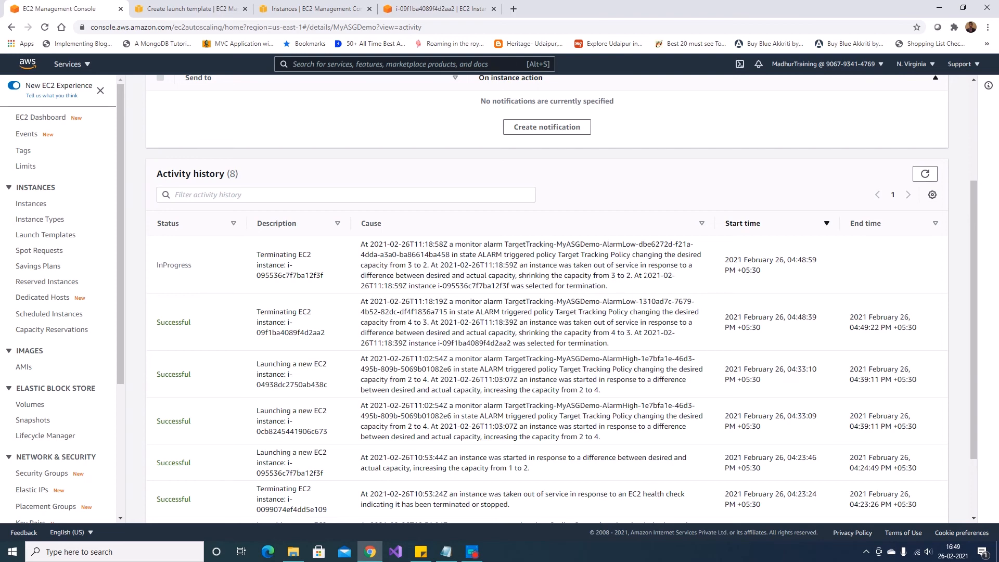
# Refresh the EC2 instances list and compare the instance states with the terminations in MyASGDemo's activity history.
pyautogui.click(289, 11)
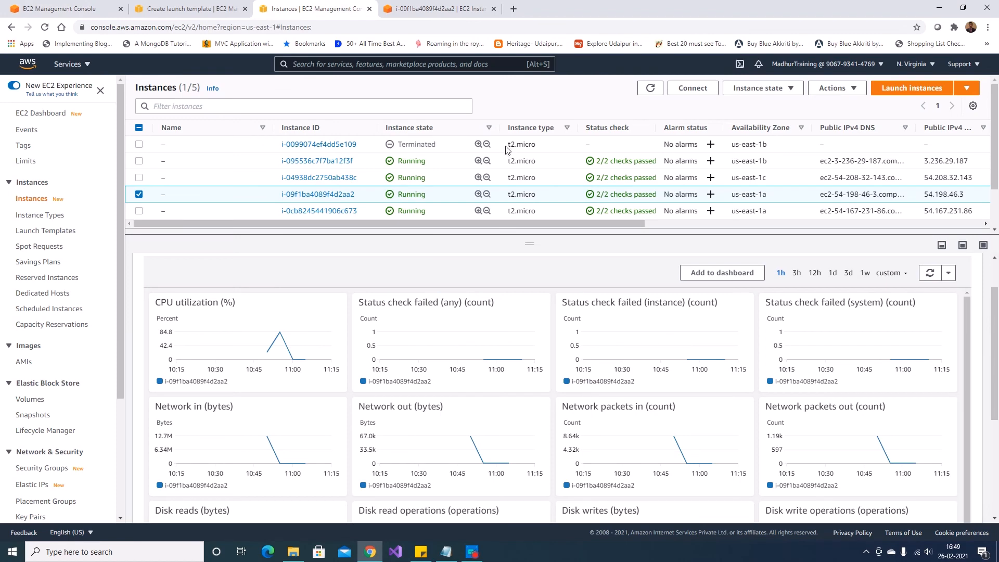
pyautogui.click(652, 89)
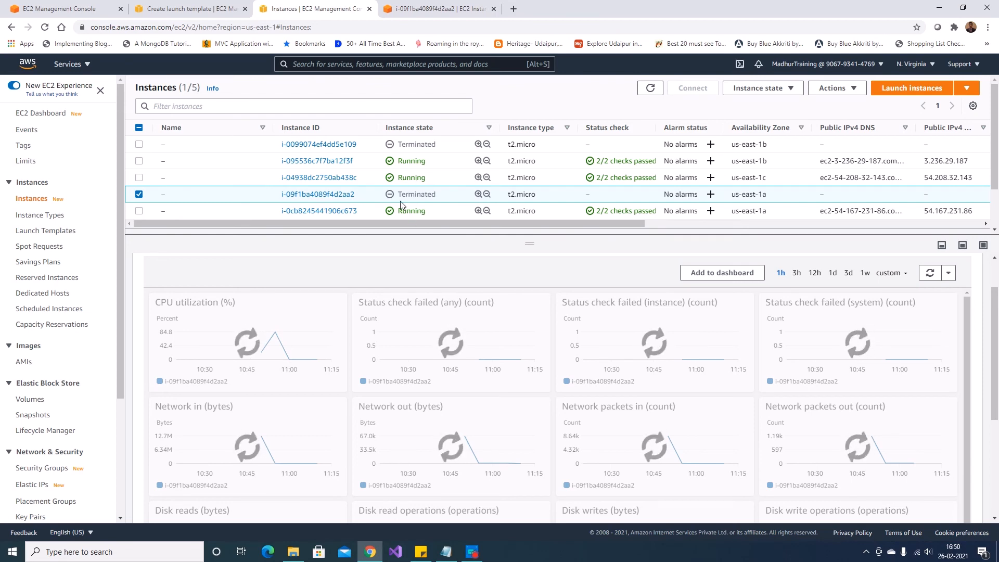
pyautogui.click(197, 11)
pyautogui.click(92, 14)
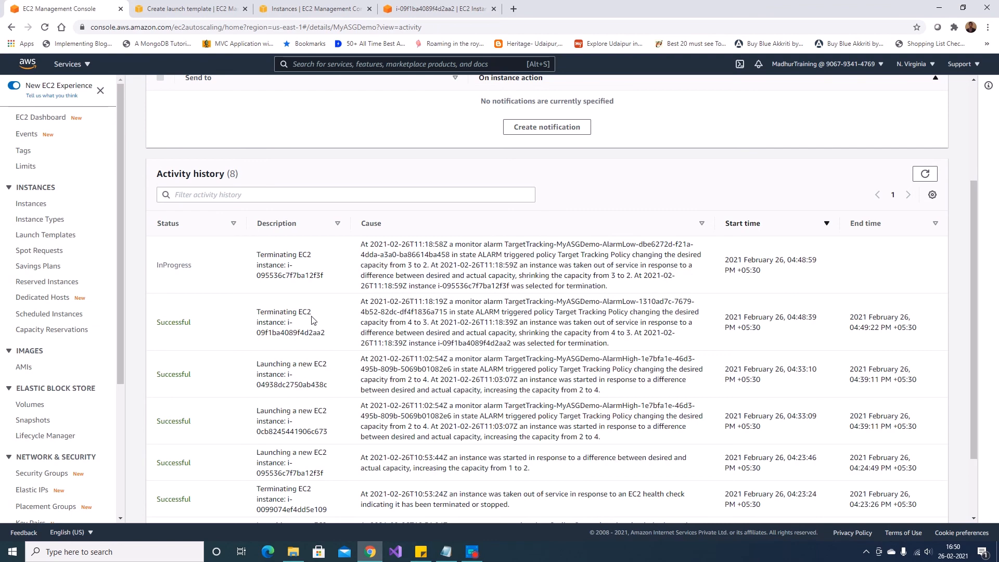
pyautogui.scroll(3, 250, 281)
pyautogui.click(307, 7)
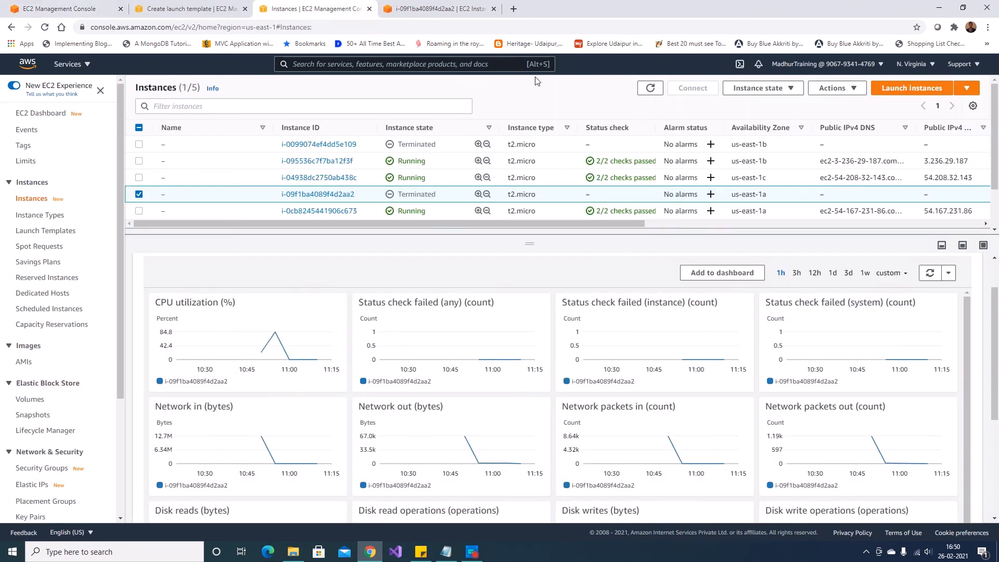
pyautogui.click(648, 90)
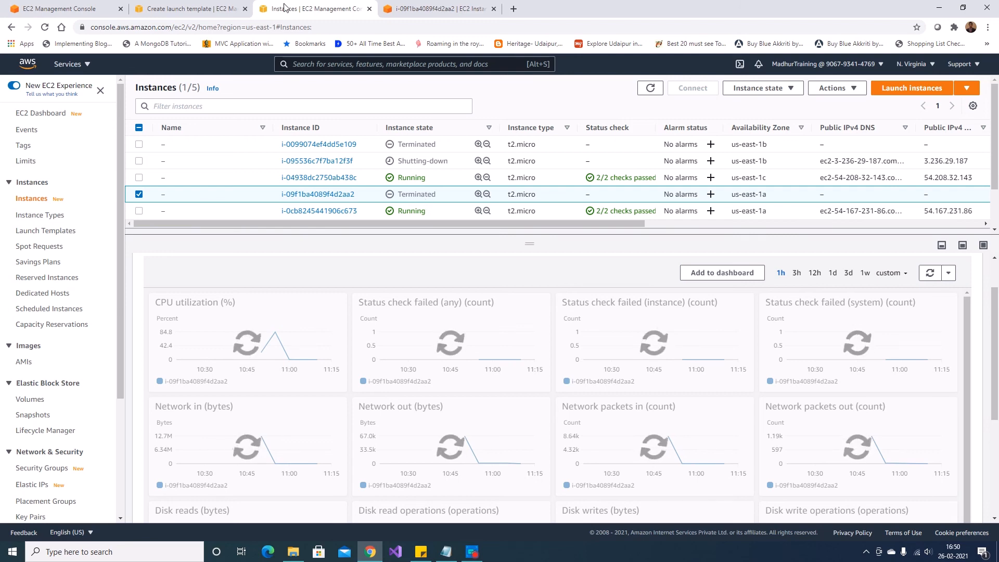
# Review the causes in MyASGDemo's activity history from the oldest entry upward, highlighting the health-check termination and the replacement launch.
pyautogui.click(59, 12)
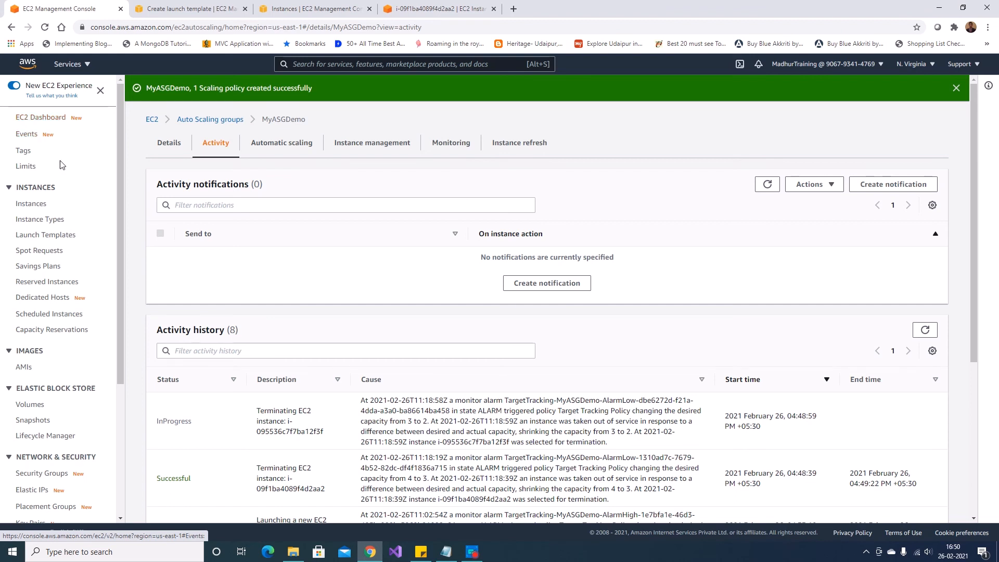
pyautogui.scroll(-3, 61, 164)
pyautogui.scroll(-5, 531, 266)
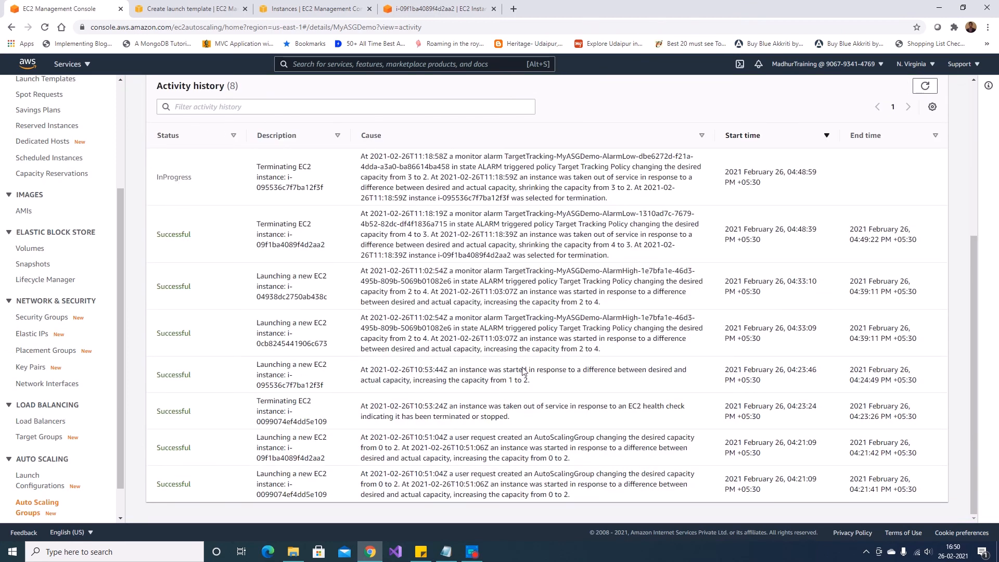
pyautogui.moveTo(573, 497); pyautogui.dragTo(548, 461)
pyautogui.click(568, 488)
pyautogui.moveTo(525, 419); pyautogui.dragTo(365, 406)
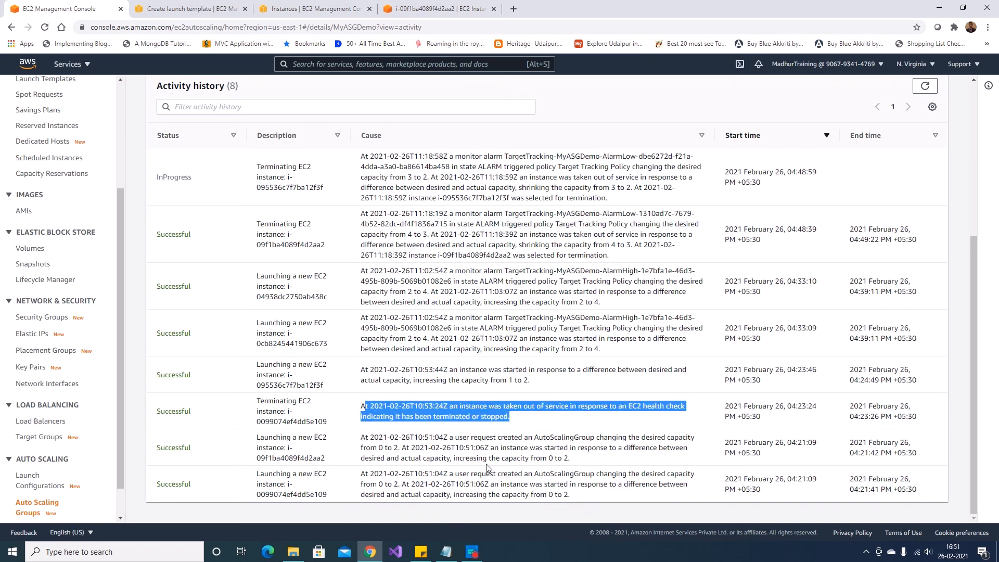
pyautogui.moveTo(532, 383); pyautogui.dragTo(354, 377)
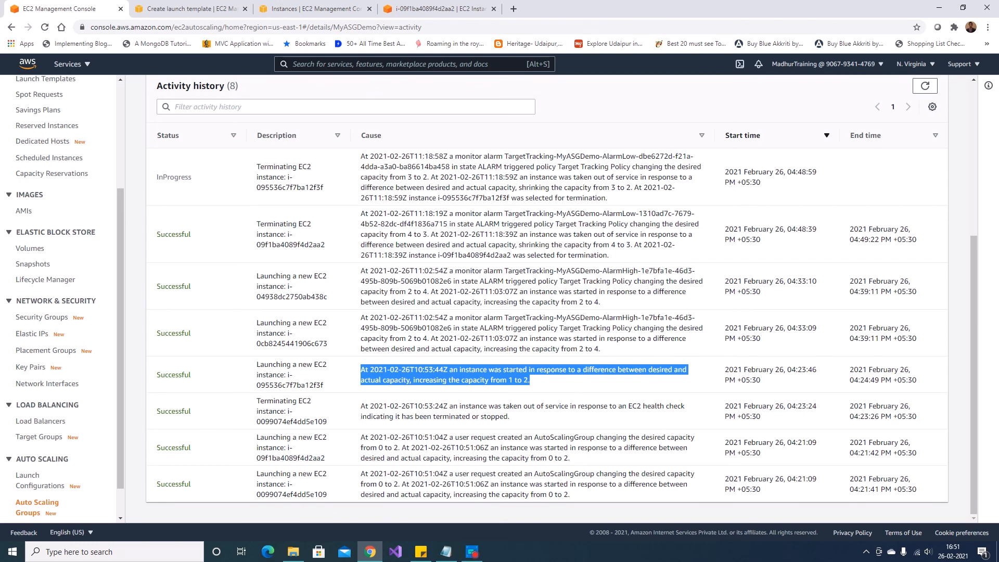
pyautogui.click(604, 356)
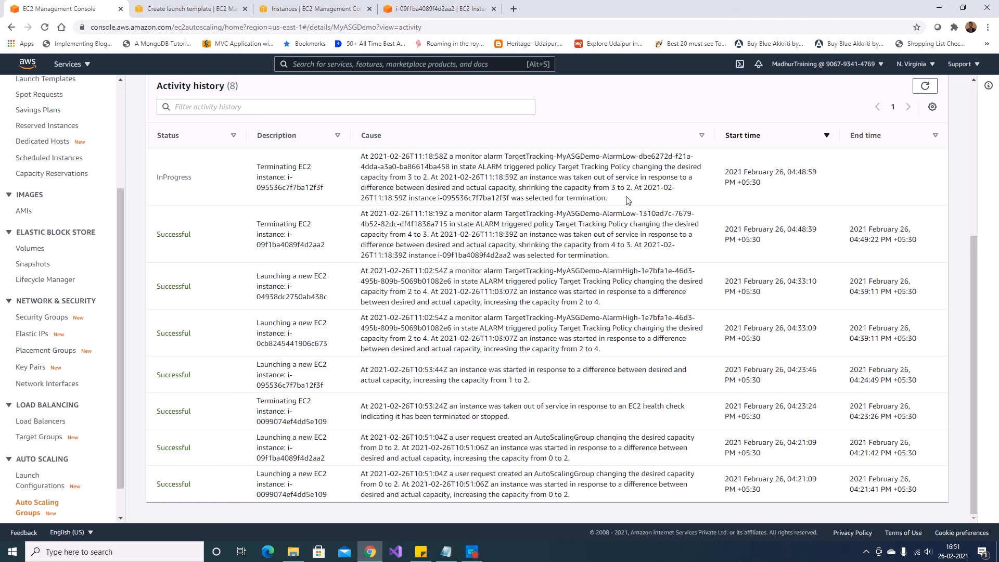
# Delete the MyASGDemo Auto Scaling group, confirming the deletion with "delete".
pyautogui.scroll(5, 613, 394)
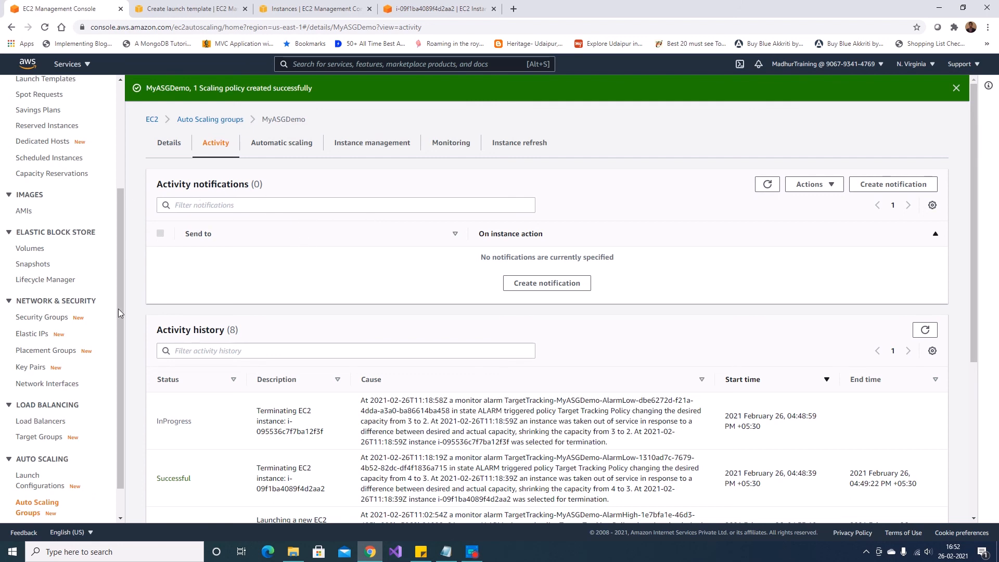
pyautogui.scroll(-1, 96, 375)
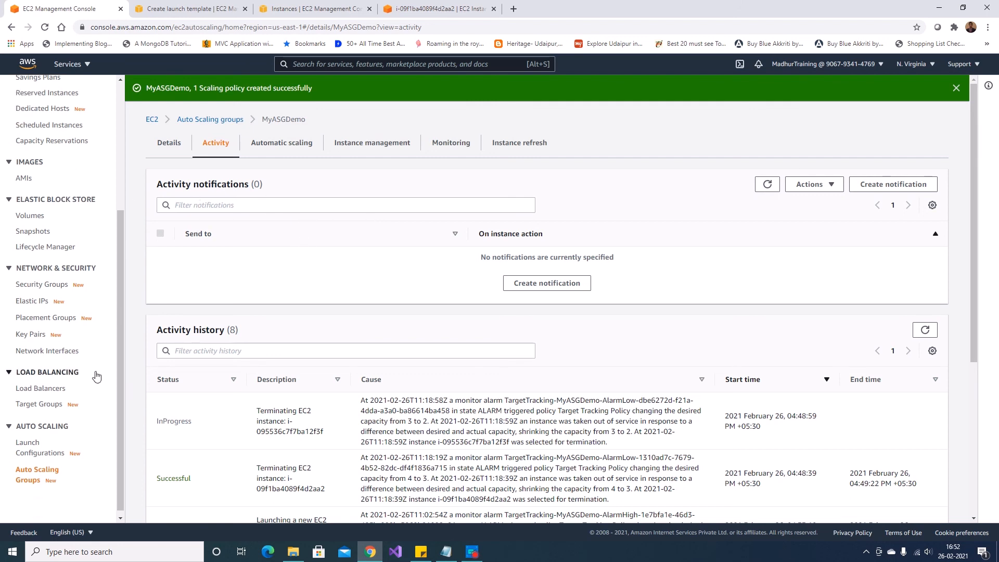
pyautogui.click(36, 471)
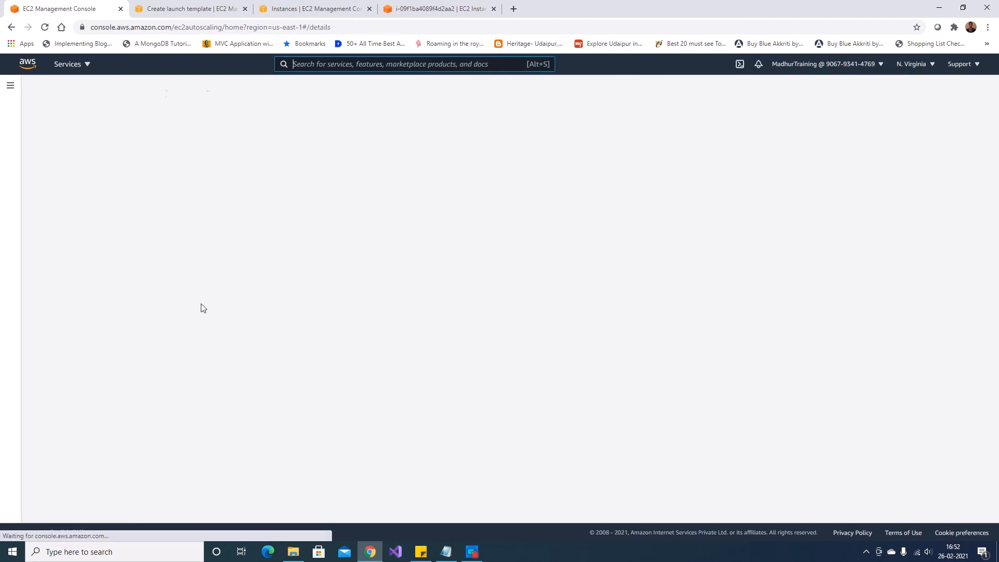
pyautogui.click(159, 232)
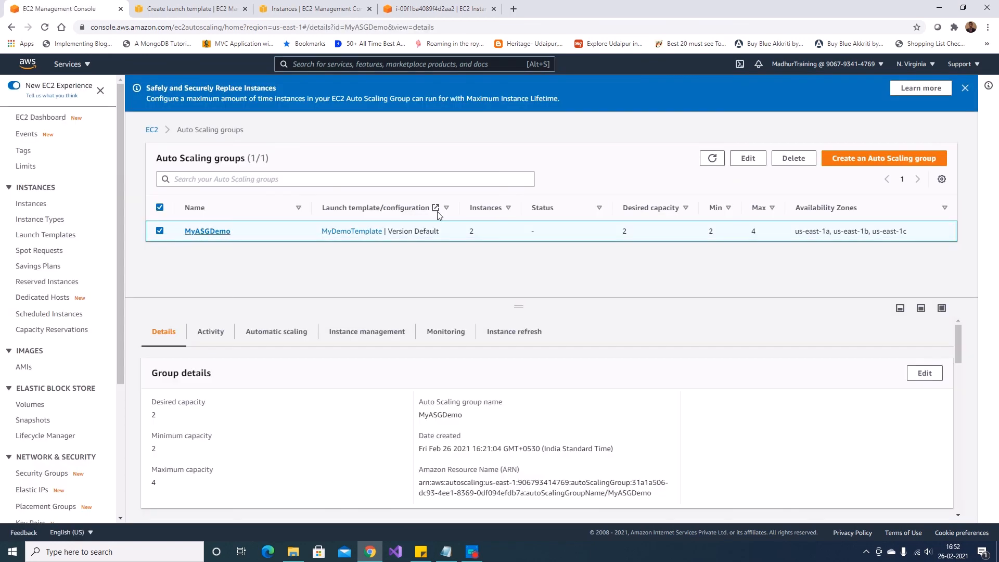
pyautogui.click(803, 158)
pyautogui.click(445, 328)
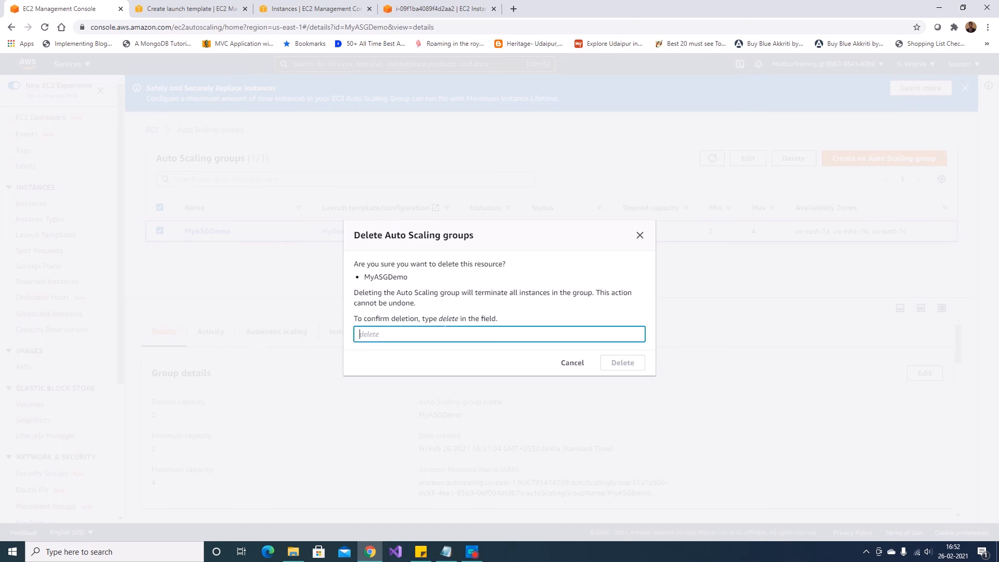
pyautogui.write('delete')
pyautogui.click(614, 367)
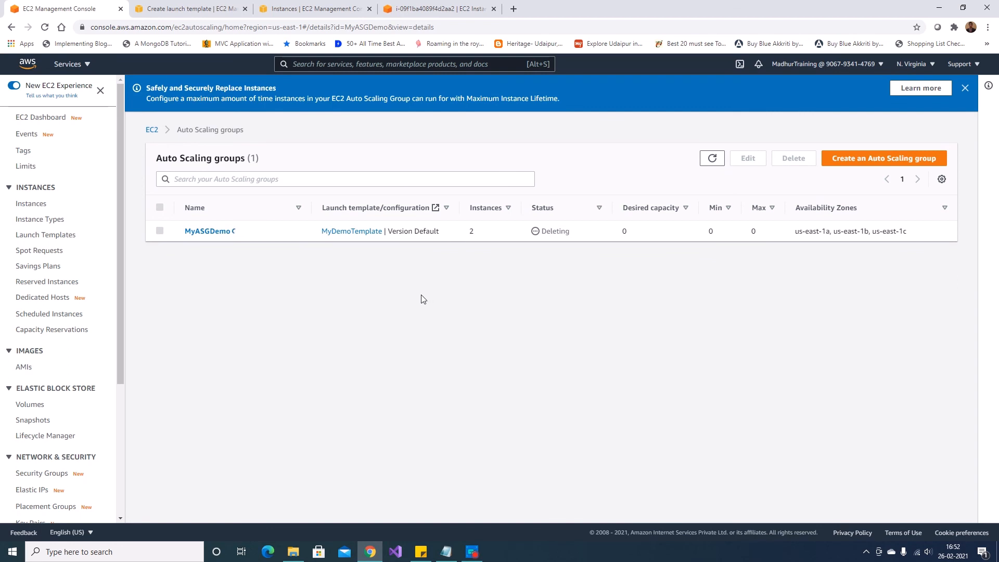
# Refresh the EC2 instances list to check the remaining instances' states, and deselect instance i-09f1ba4089f4d2aa2.
pyautogui.click(308, 7)
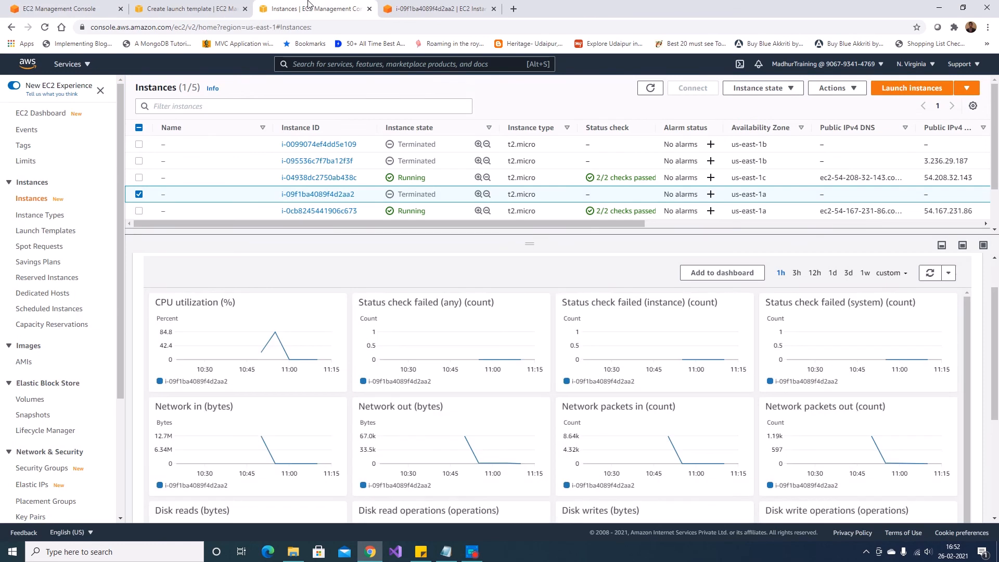
pyautogui.click(653, 90)
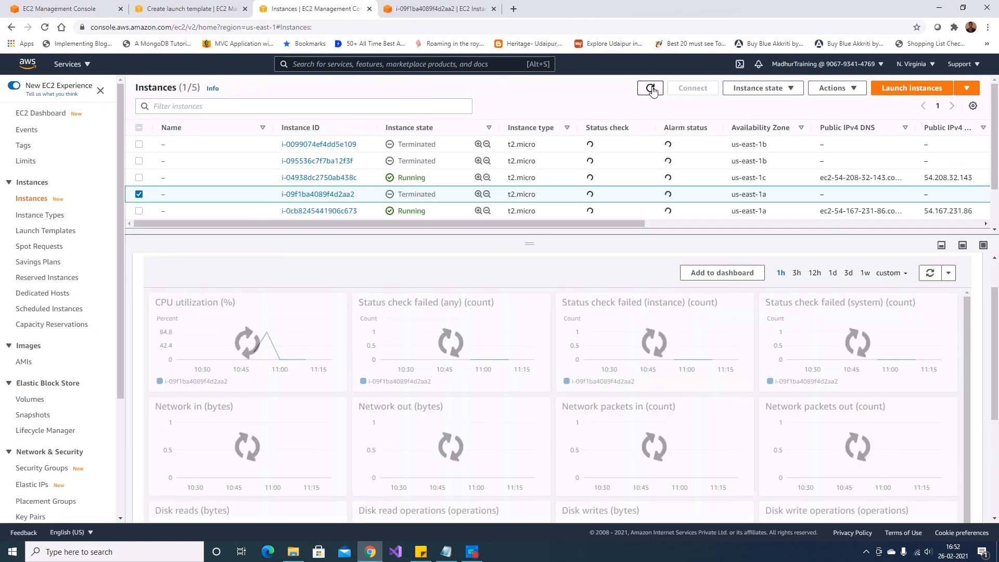
pyautogui.click(138, 195)
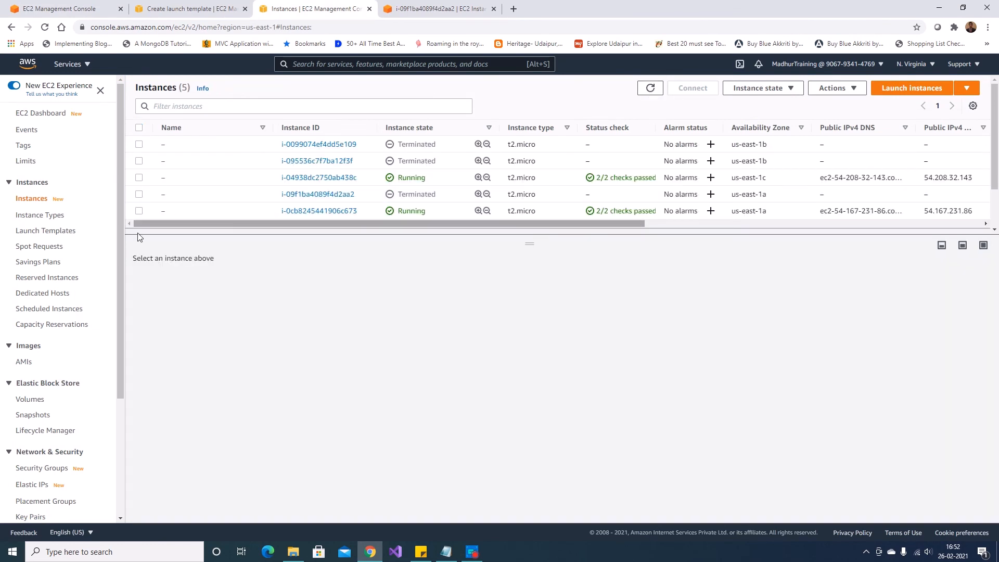
pyautogui.click(649, 89)
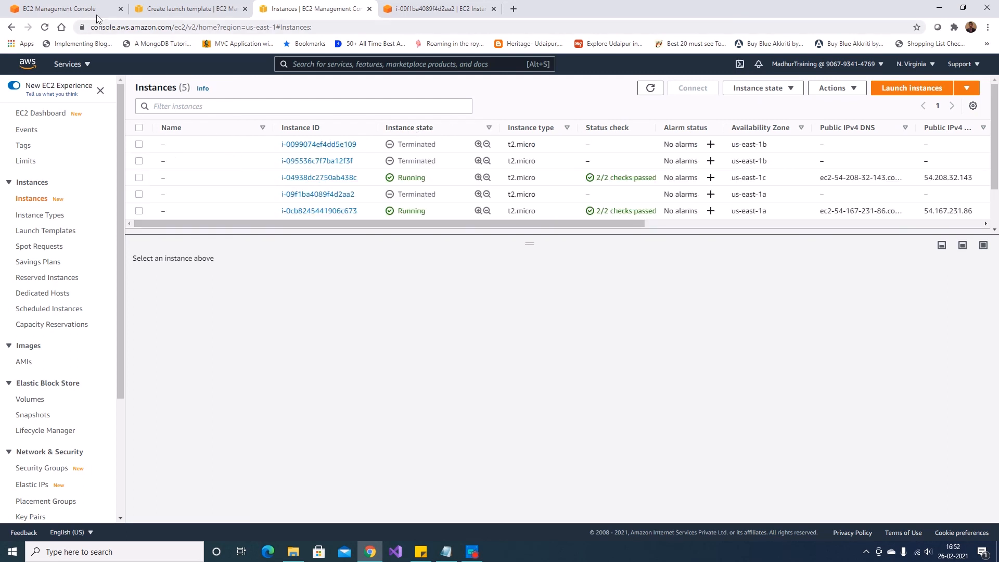
# Refresh the Auto Scaling groups list and the EC2 instances list to follow the progress of the group's deletion.
pyautogui.click(47, 9)
pyautogui.click(712, 158)
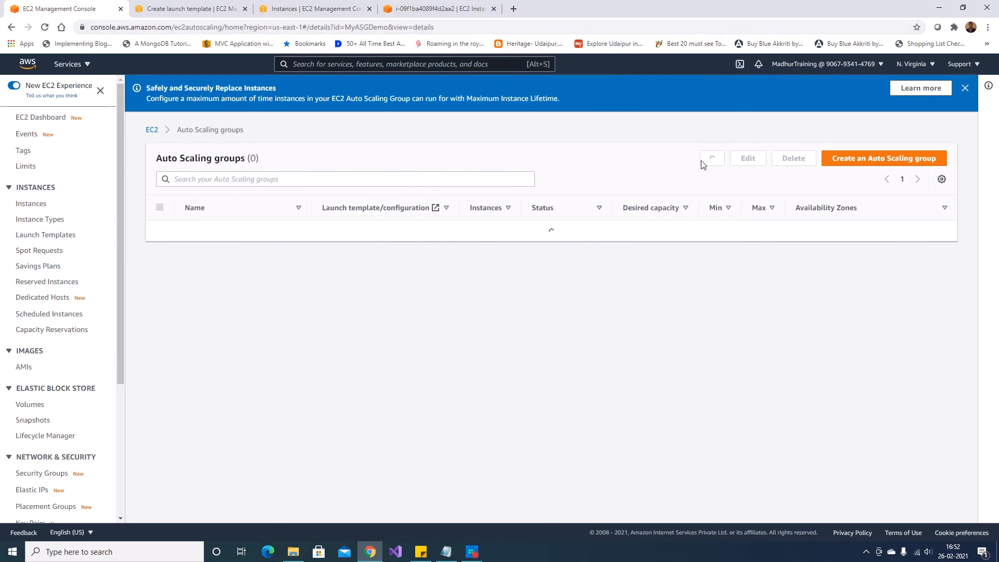
pyautogui.click(333, 9)
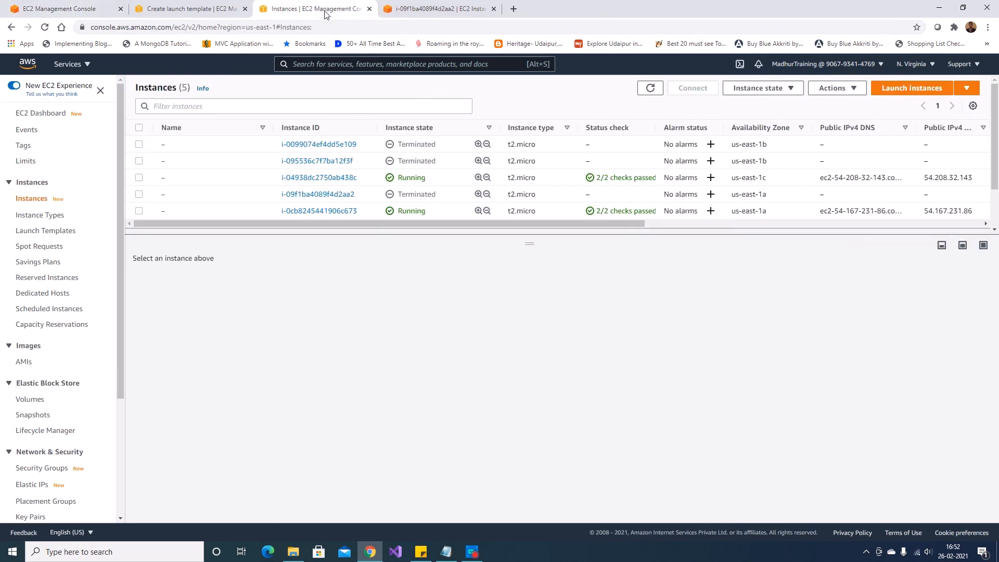
pyautogui.click(651, 88)
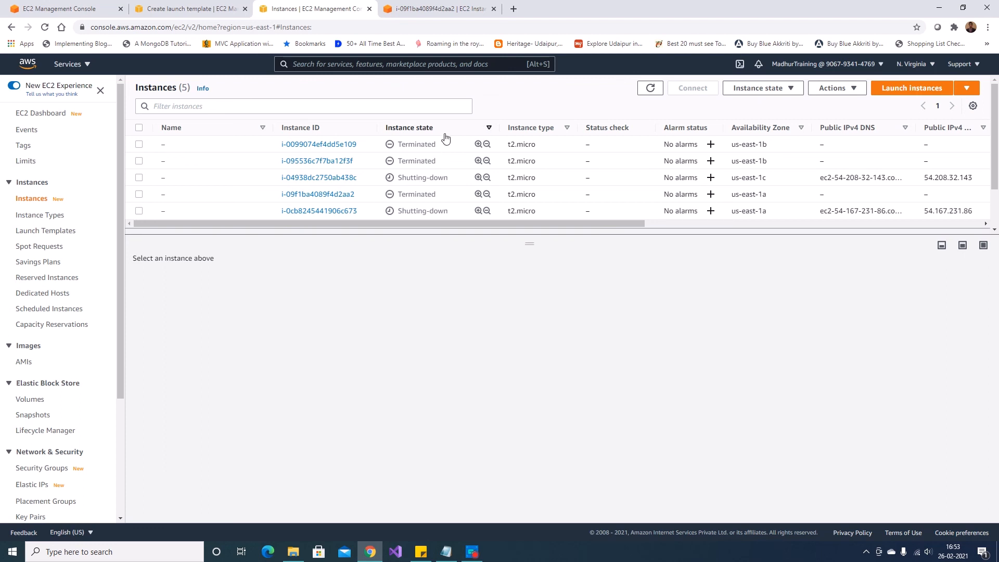
pyautogui.click(649, 89)
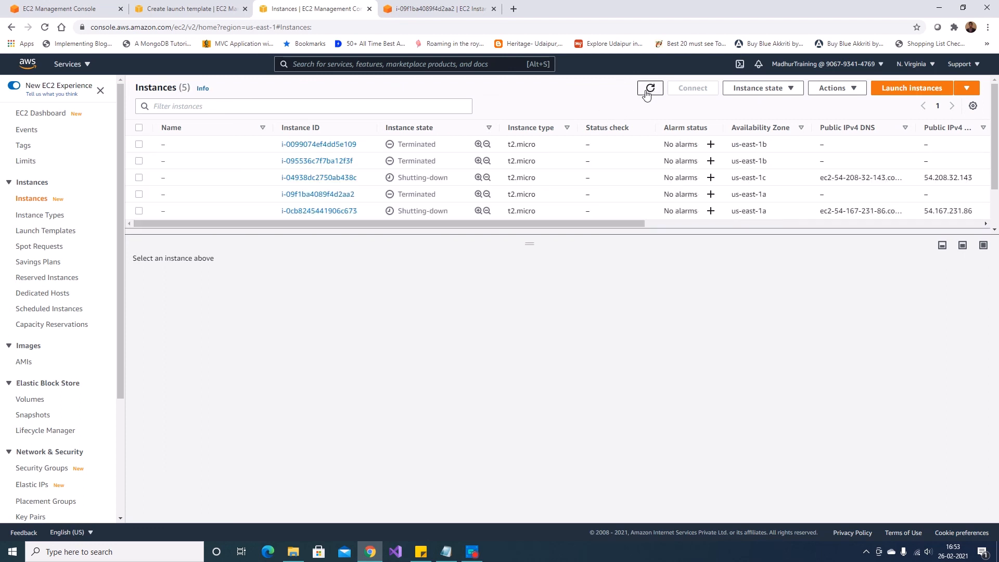